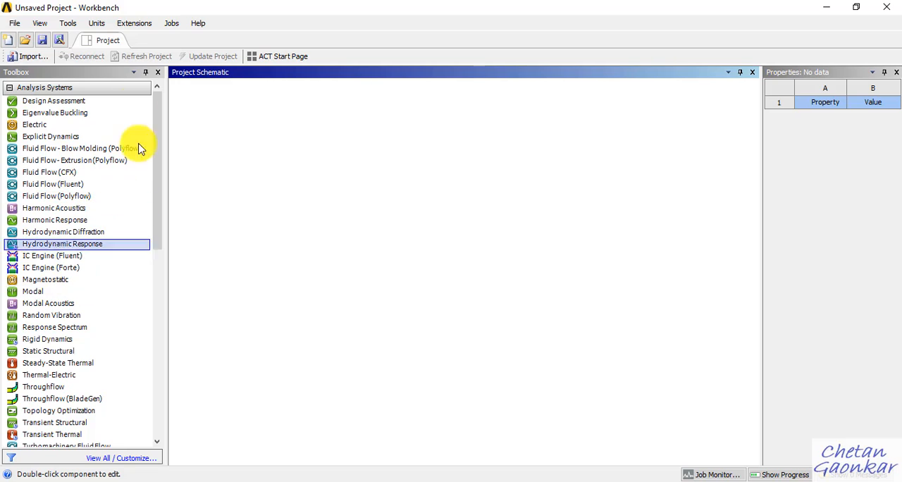
# Step: Add a Static Structural analysis system to the project schematic and name it 1D Beam
pyautogui.moveTo(44, 352); pyautogui.dragTo(208, 88)
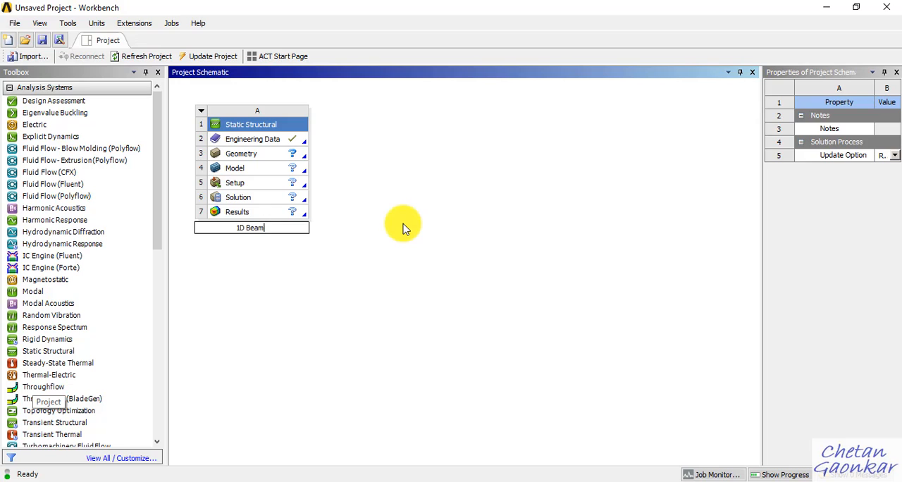
pyautogui.press('Return')
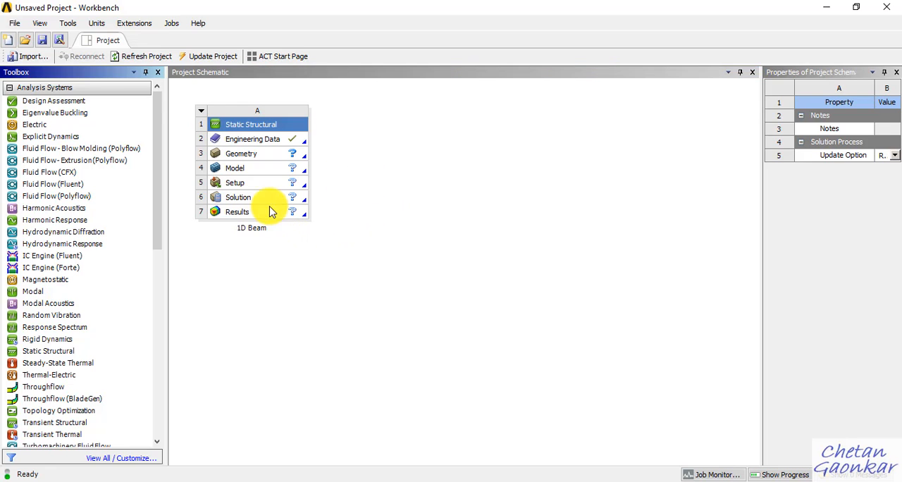
# Step: Save the project as "1d Beam" in the BE CAD FEA PRACTICAL folder
pyautogui.click(44, 42)
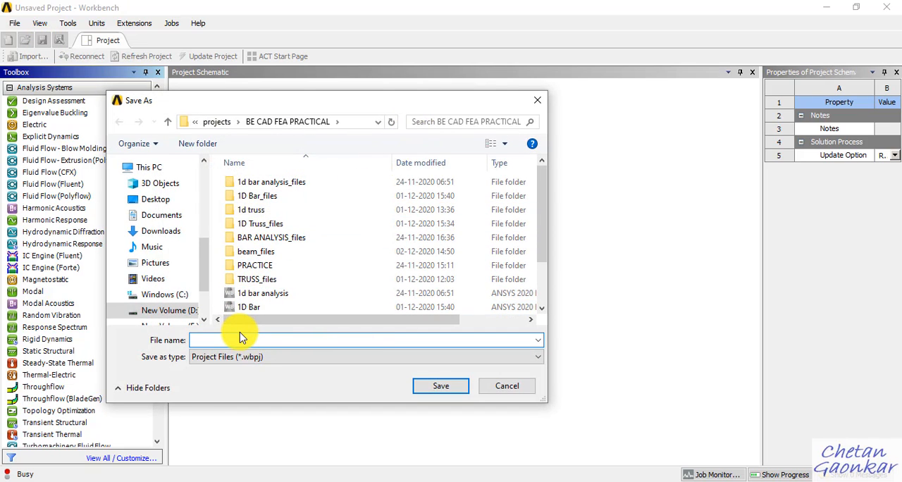
pyautogui.write('1d ')
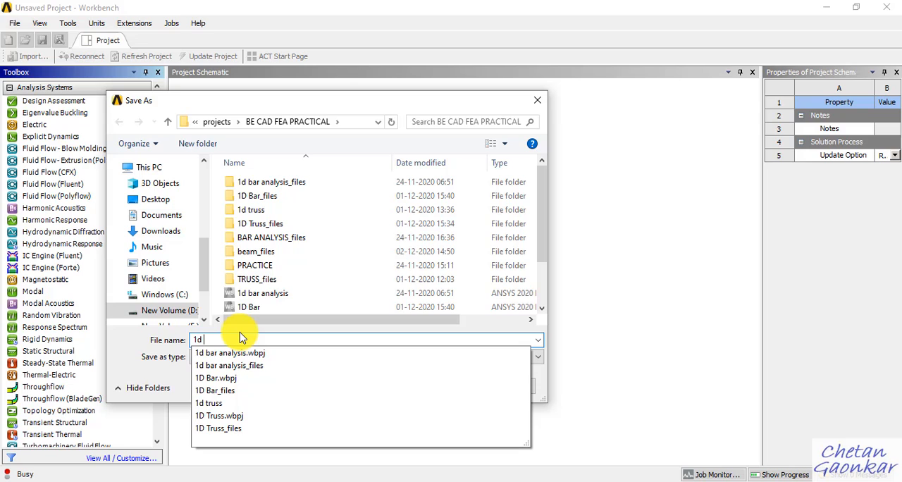
pyautogui.write('Beam')
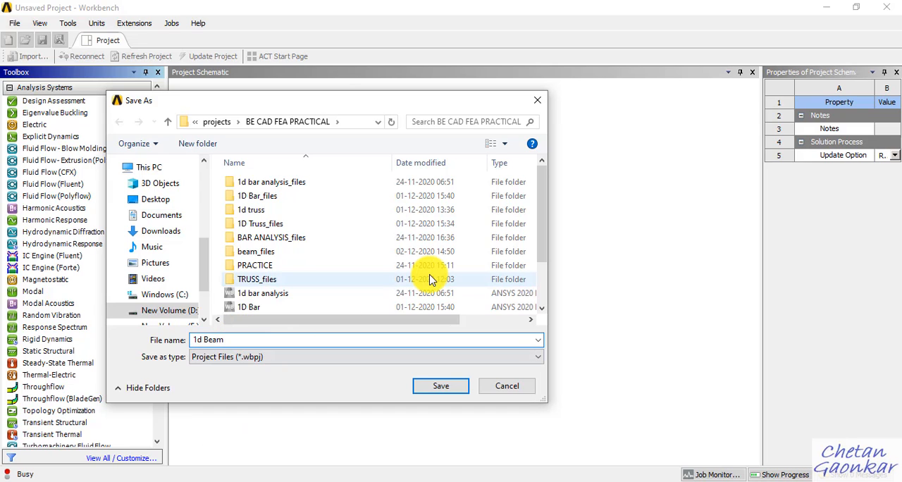
pyautogui.click(445, 387)
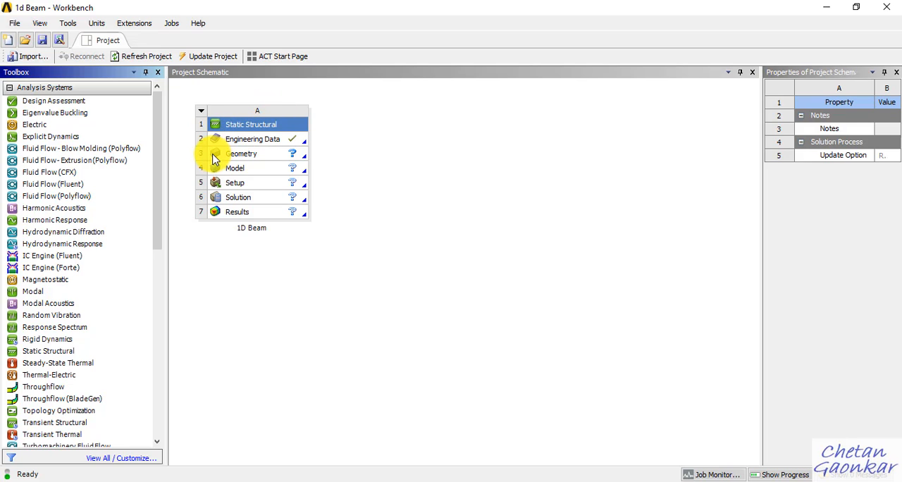
# Step: Open the Engineering Data of the 1D Beam system and add a new material named Steel
pyautogui.click(269, 144)
pyautogui.rightClick(278, 142)
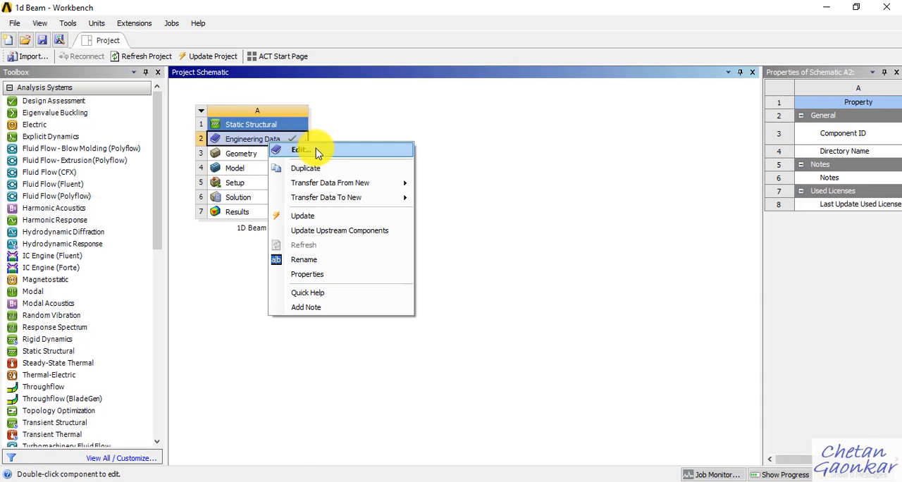
pyautogui.click(314, 147)
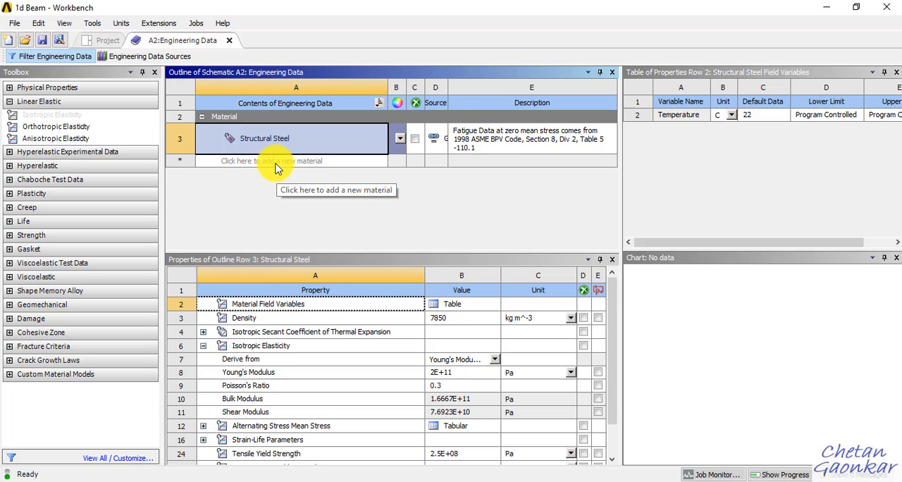
pyautogui.click(275, 162)
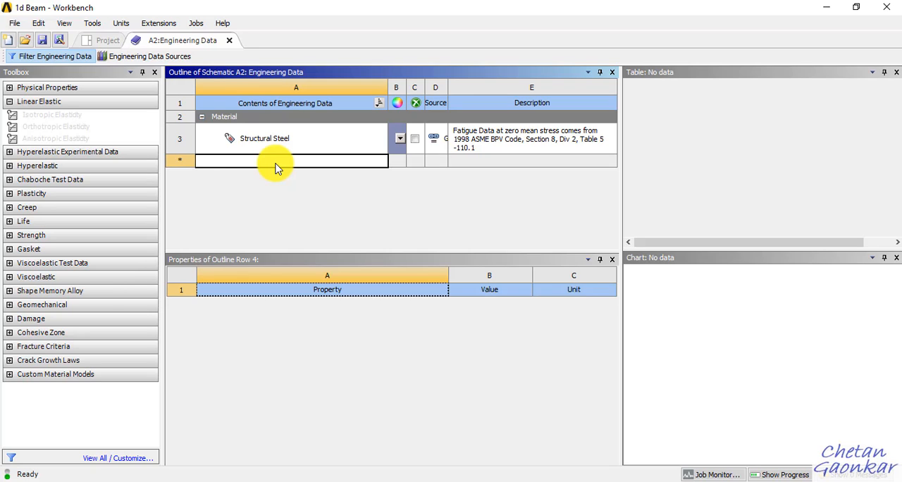
pyautogui.write('Steel')
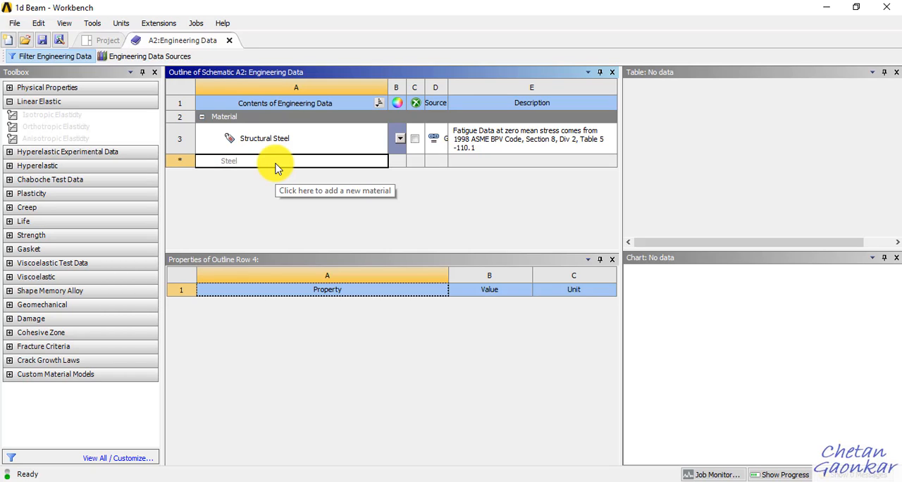
pyautogui.press('Return')
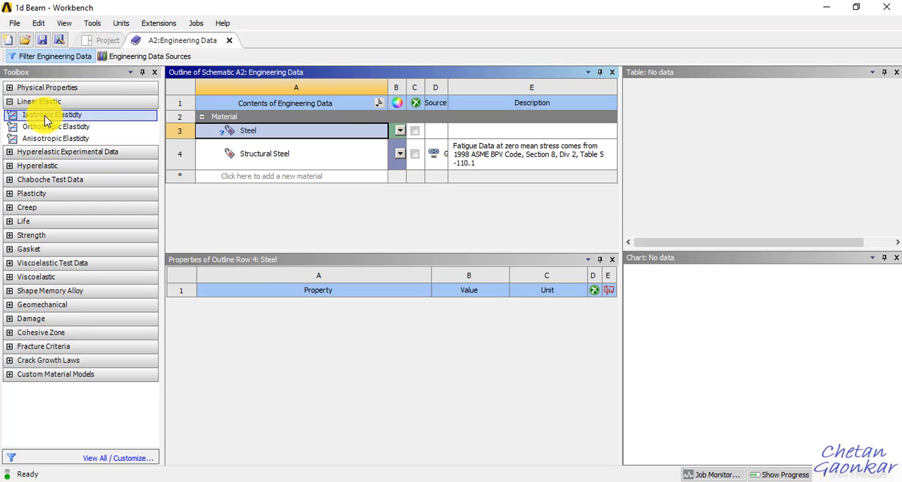
# Step: Add the Isotropic Elasticity property to Steel and check the required material values in the OneNote problem statement
pyautogui.moveTo(45, 118); pyautogui.dragTo(246, 127)
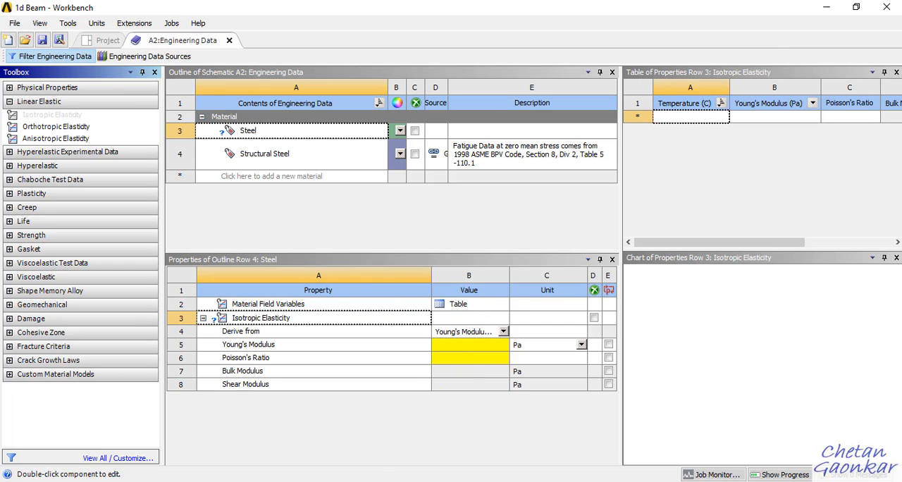
pyautogui.hotkey('alt', 'Tab')
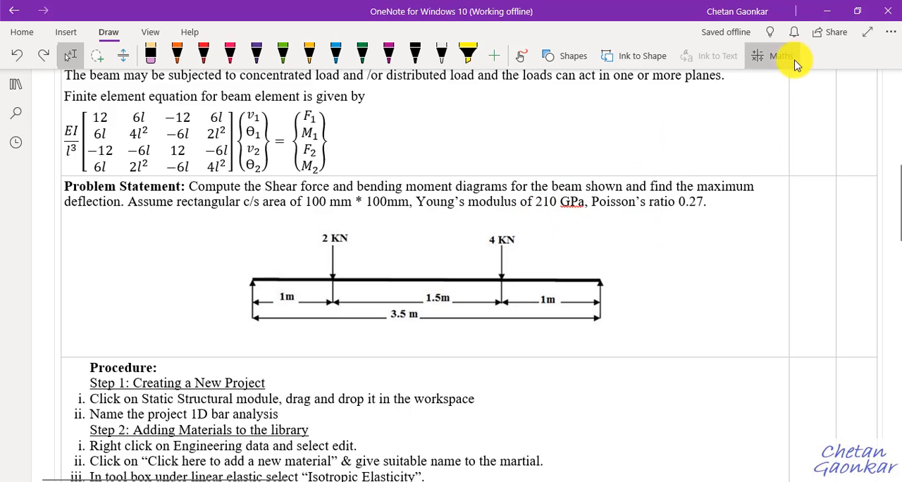
pyautogui.click(824, 12)
# Step: Set Steel's Young's modulus to 210e9 Pa and its Poisson's ratio to 0.27
pyautogui.click(478, 346)
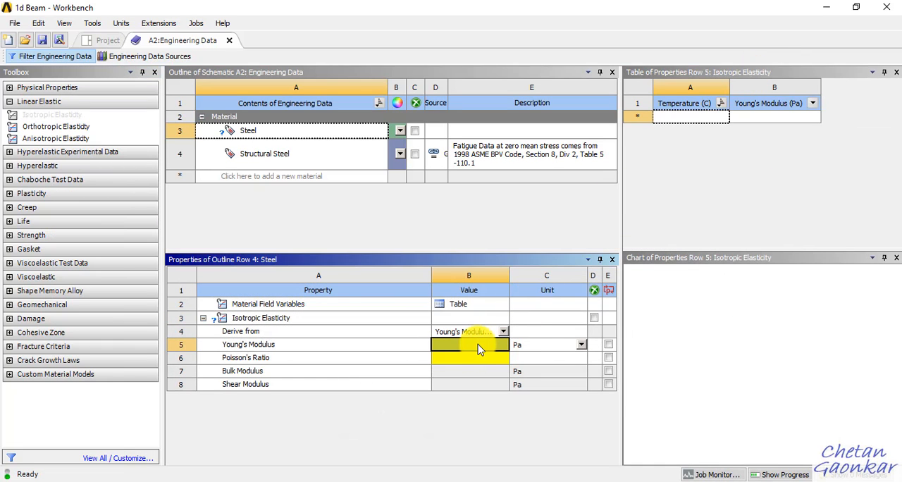
pyautogui.write('210e9')
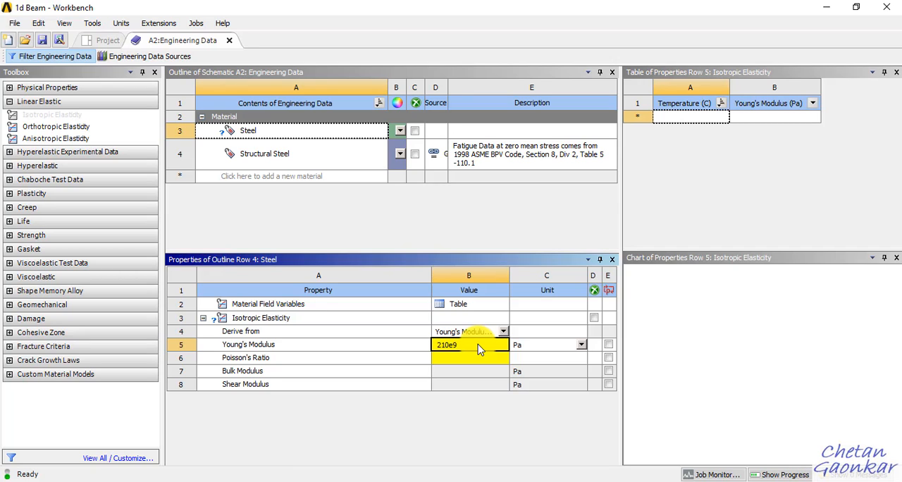
pyautogui.press('Return')
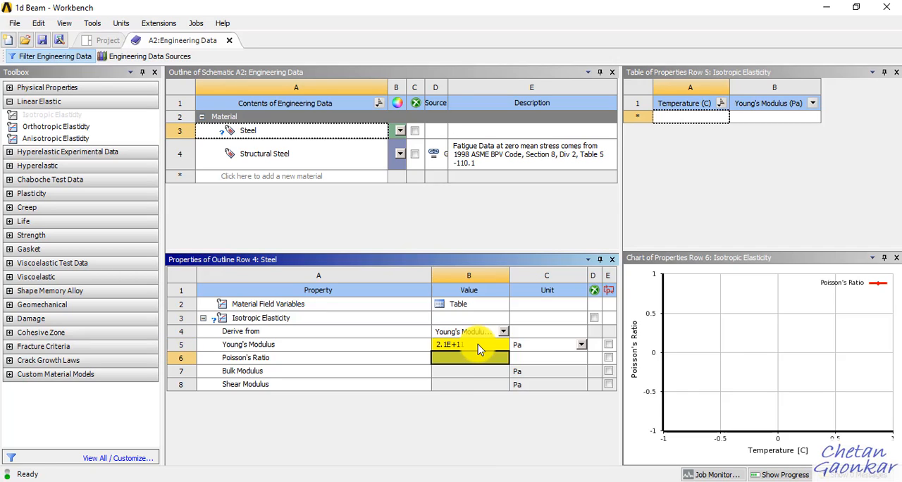
pyautogui.write('0')
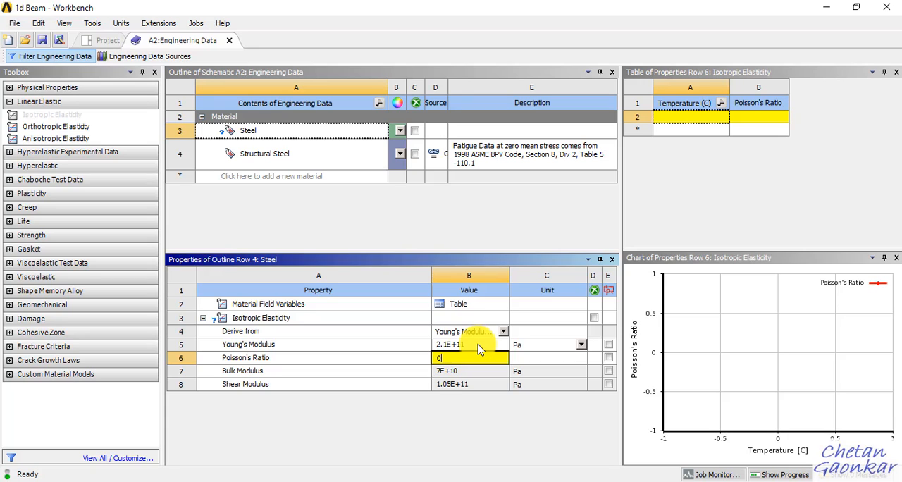
pyautogui.write('.27')
pyautogui.press('Return')
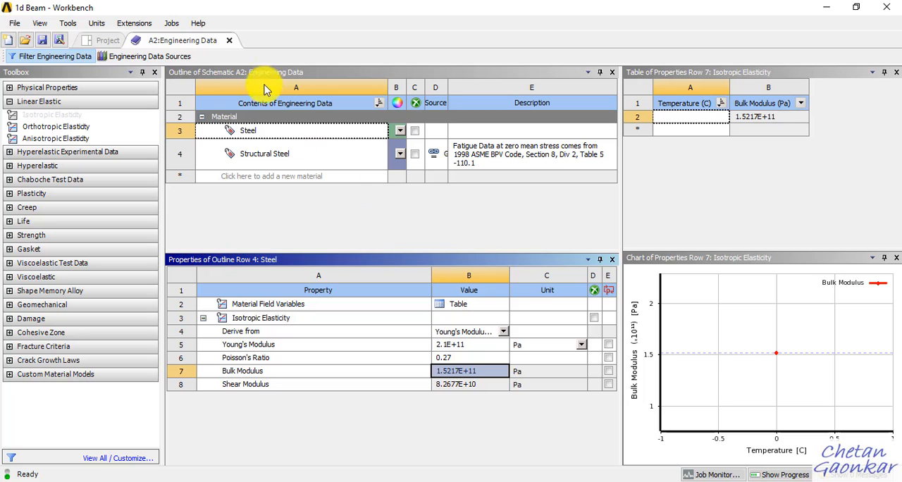
# Step: Close the Engineering Data workspace and save the project
pyautogui.click(229, 41)
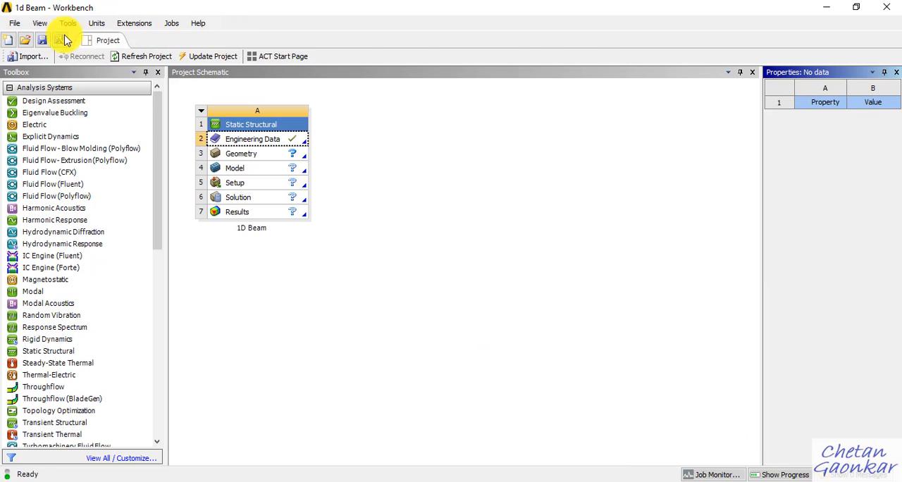
pyautogui.click(43, 42)
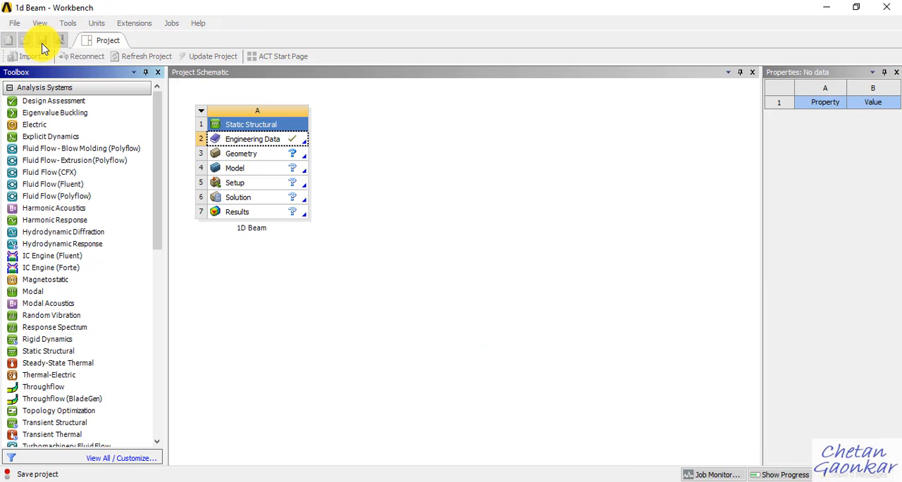
# Step: Create a new DesignModeler geometry for the Static Structural system
pyautogui.rightClick(267, 156)
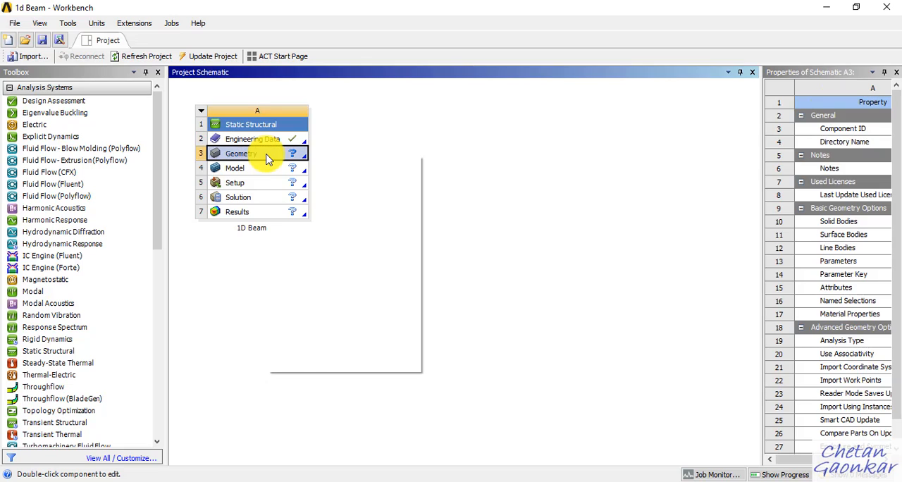
pyautogui.moveTo(357, 198)
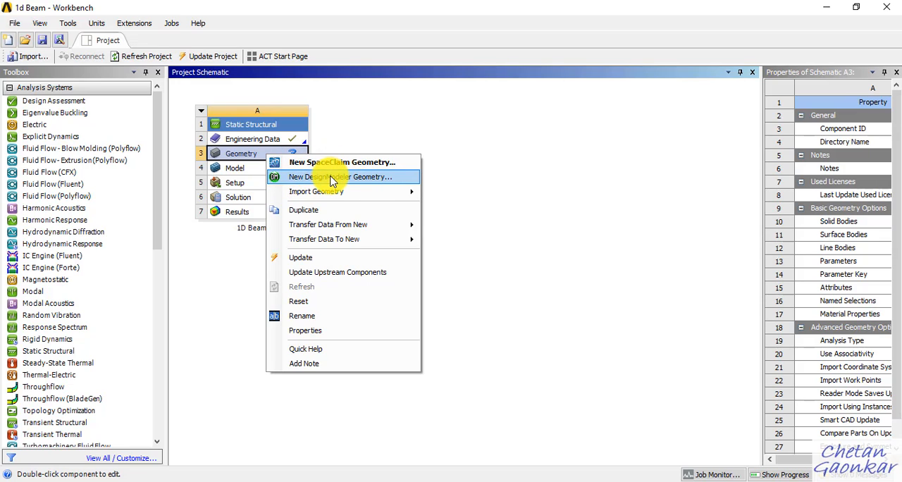
pyautogui.click(330, 177)
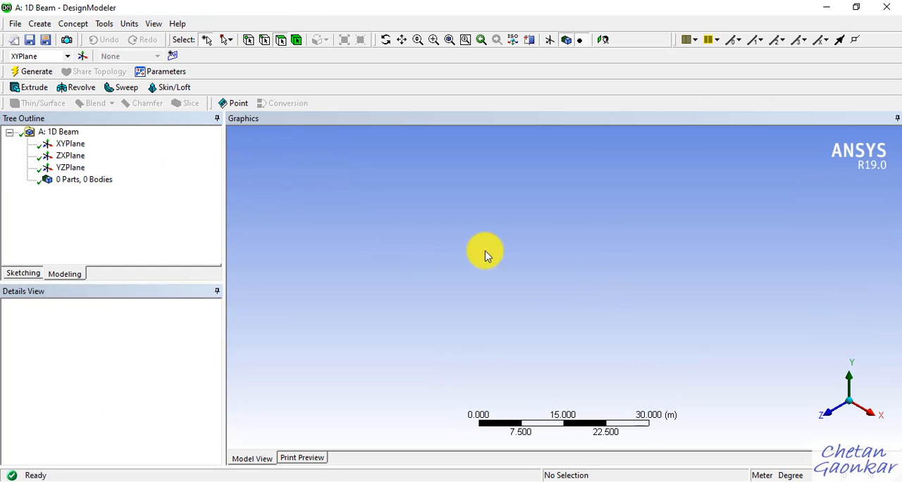
# Step: View the XYPlane face-on and frame its origin closely, leaving ample space along the positive X axis
pyautogui.rightClick(73, 149)
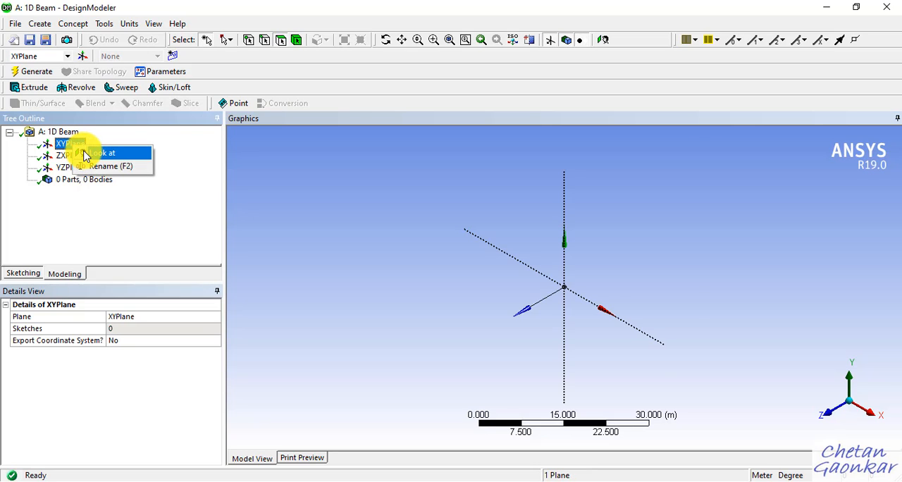
pyautogui.click(99, 153)
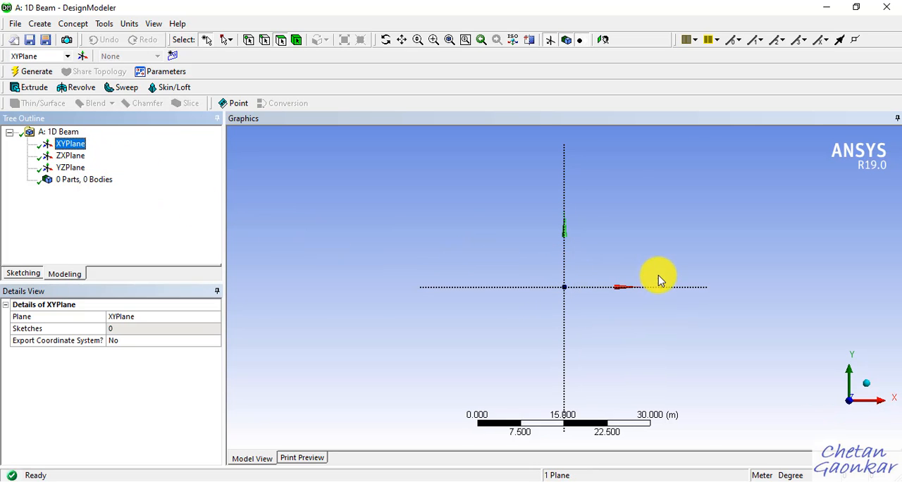
pyautogui.keyDown('ctrl'); pyautogui.moveTo(650, 250); pyautogui.dragTo(447, 259, button='middle'); pyautogui.keyUp('ctrl')
pyautogui.scroll(2, 359, 314)
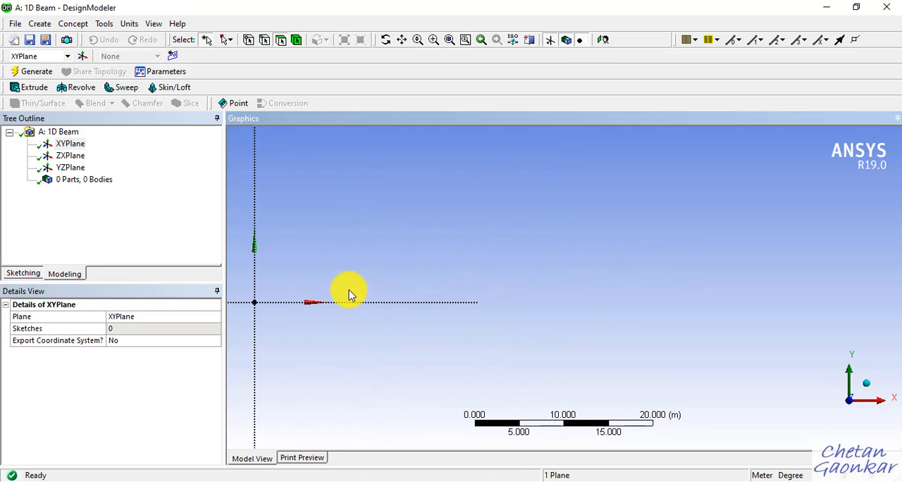
pyautogui.keyDown('ctrl'); pyautogui.moveTo(351, 295); pyautogui.dragTo(423, 268, button='middle'); pyautogui.keyUp('ctrl')
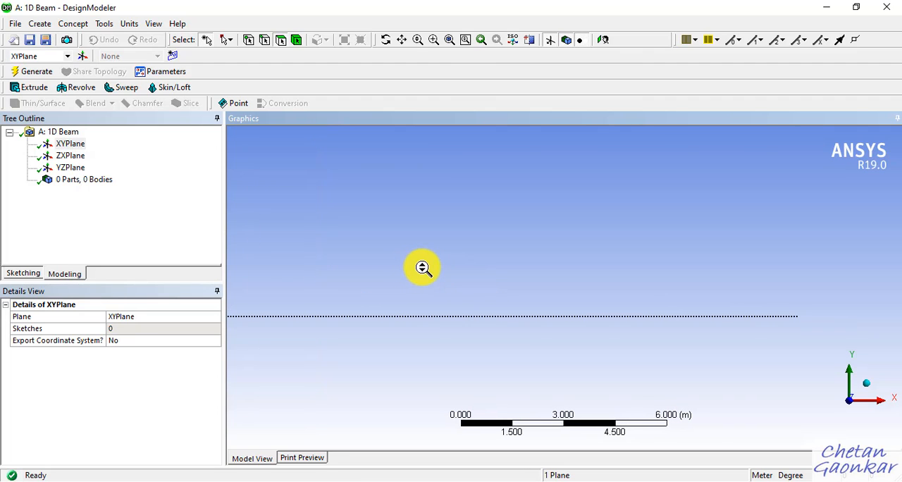
pyautogui.moveTo(359, 256); pyautogui.dragTo(721, 266, button='middle')
pyautogui.click(851, 407)
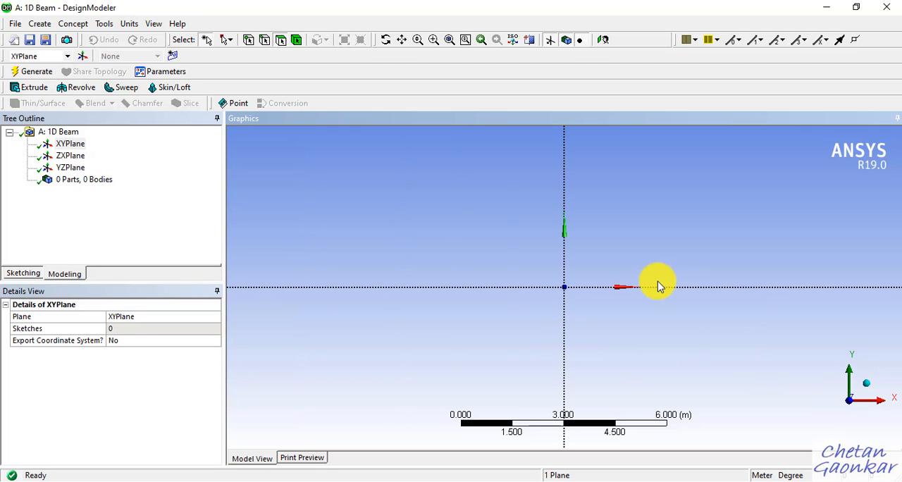
pyautogui.moveTo(647, 248)
pyautogui.keyDown('ctrl'); pyautogui.mouseDown(button='middle')
pyautogui.moveTo(378, 291)
pyautogui.moveTo(360, 284)
pyautogui.mouseUp(button='middle'); pyautogui.keyUp('ctrl')
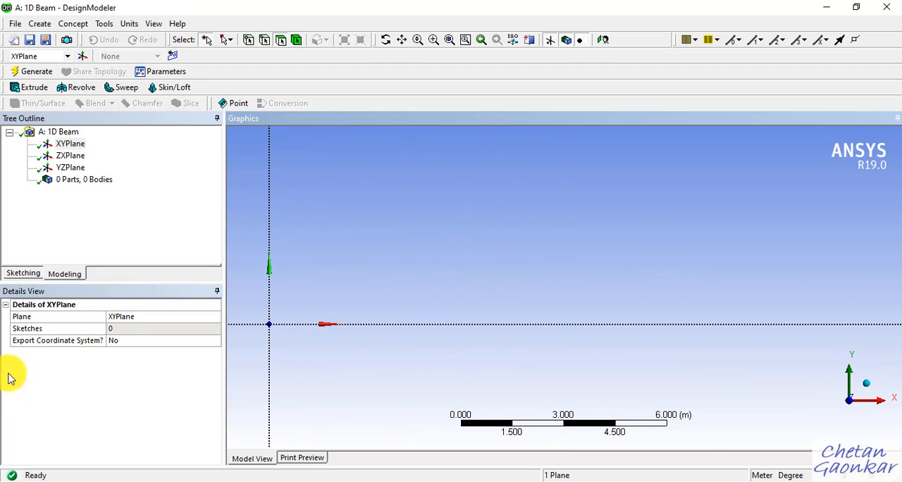
# Step: Enter sketching on the XYPlane and bring up the Auto Constraints options for Global and Cursor
pyautogui.click(28, 277)
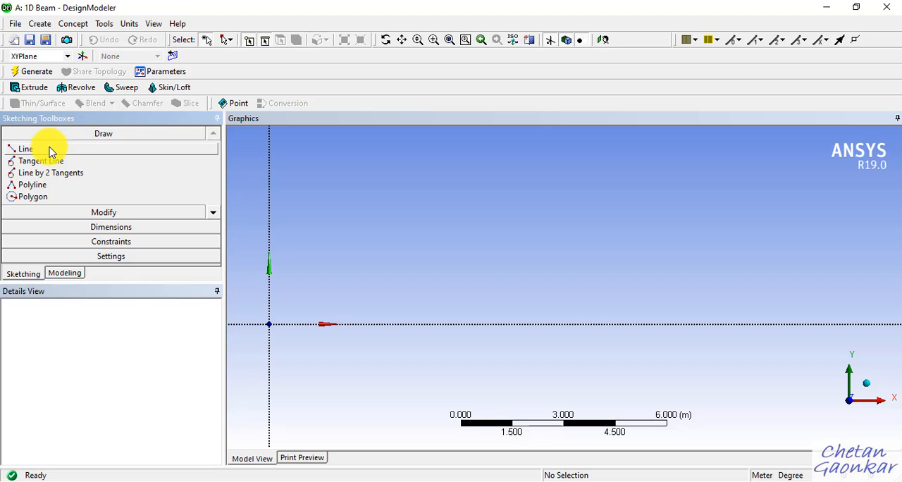
pyautogui.click(25, 149)
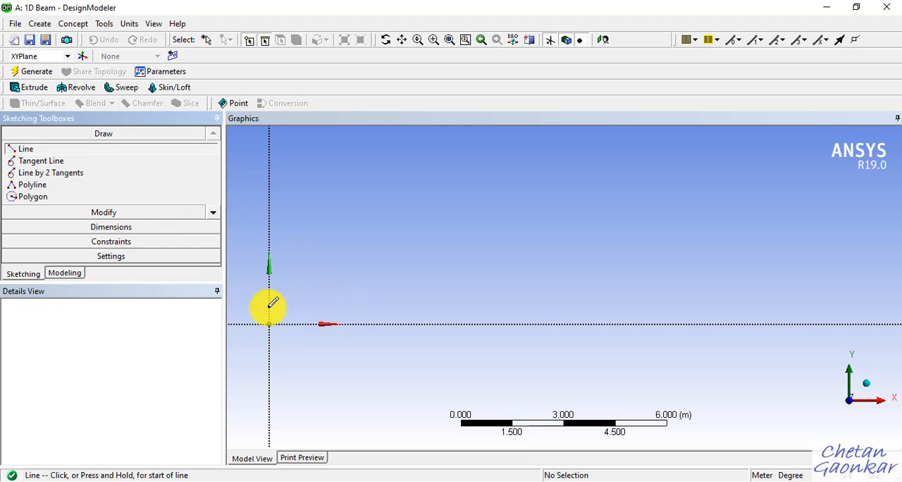
pyautogui.click(132, 242)
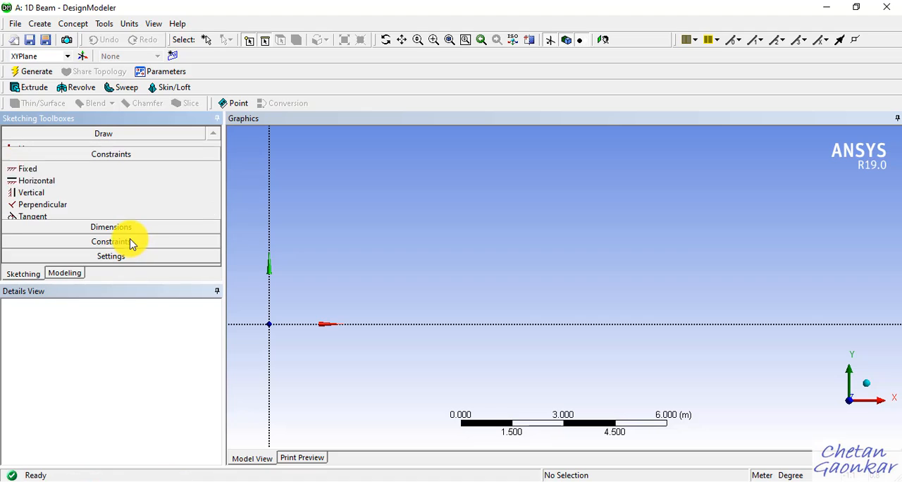
pyautogui.click(213, 252)
pyautogui.click(215, 254)
pyautogui.click(214, 255)
pyautogui.click(215, 255)
pyautogui.click(214, 254)
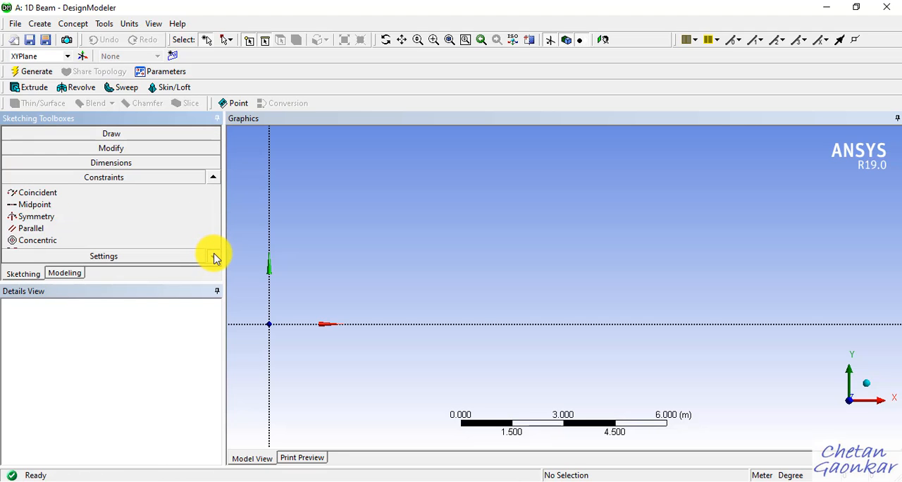
pyautogui.click(214, 256)
pyautogui.click(215, 256)
pyautogui.click(214, 255)
pyautogui.click(215, 256)
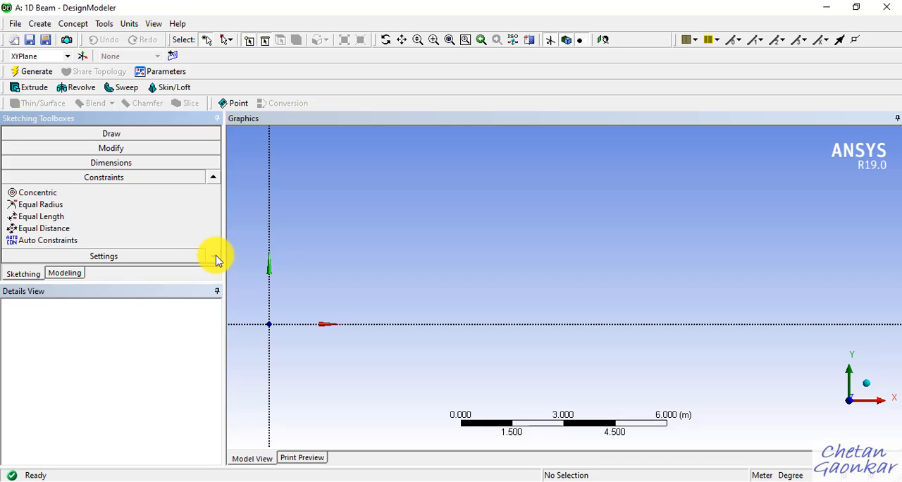
pyautogui.click(59, 242)
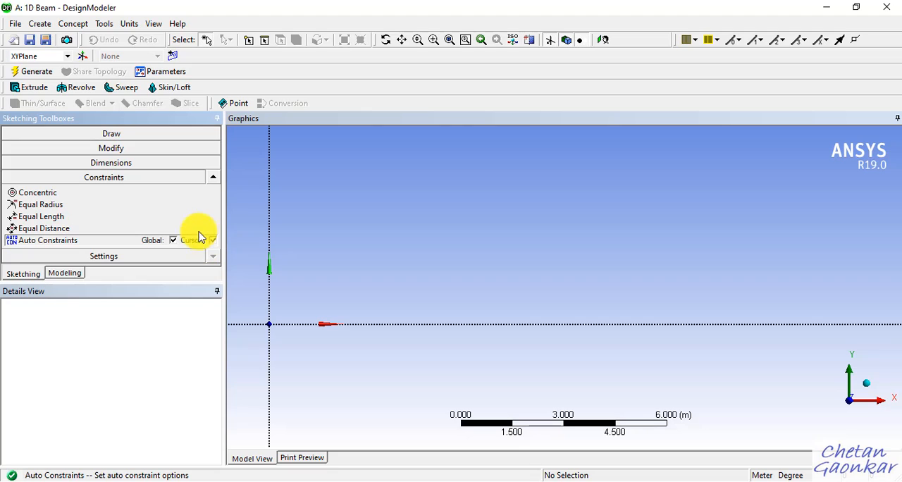
# Step: Sketch three end-to-end horizontal lines from the origin along the positive X axis, about 3.4 m, 3.5 m and 3.2 m long
pyautogui.click(120, 138)
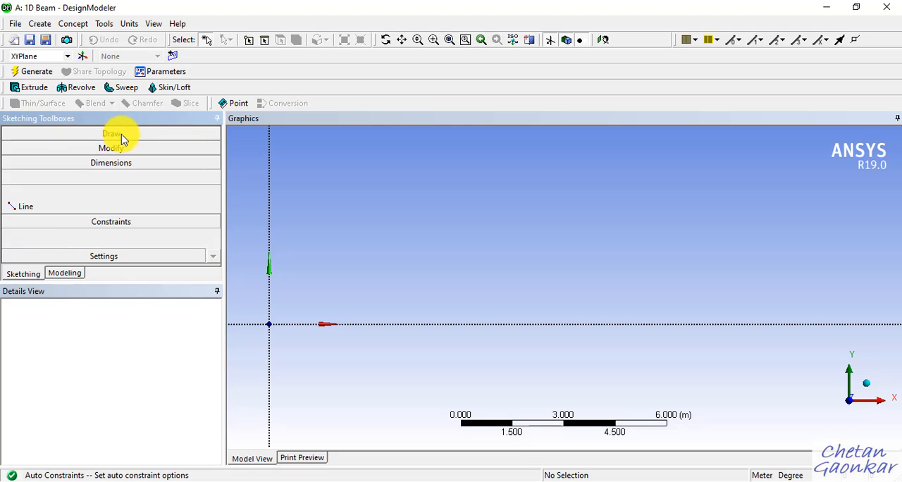
pyautogui.click(63, 149)
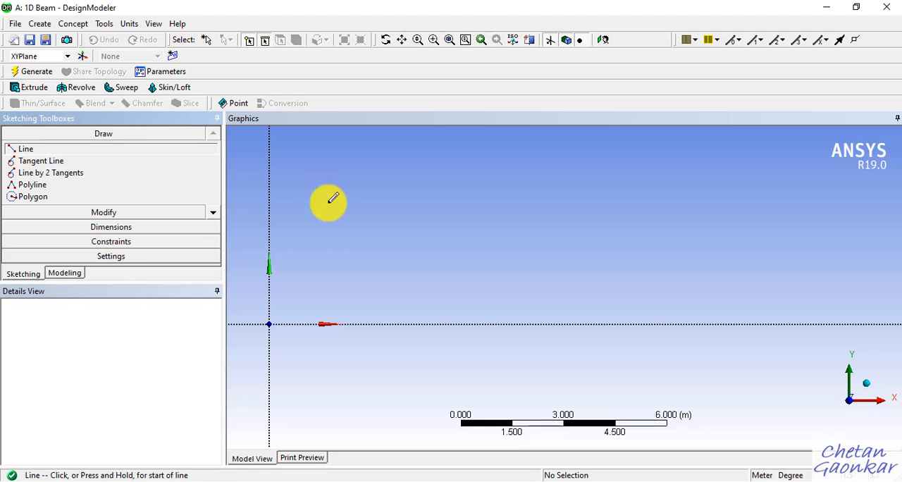
pyautogui.click(269, 324)
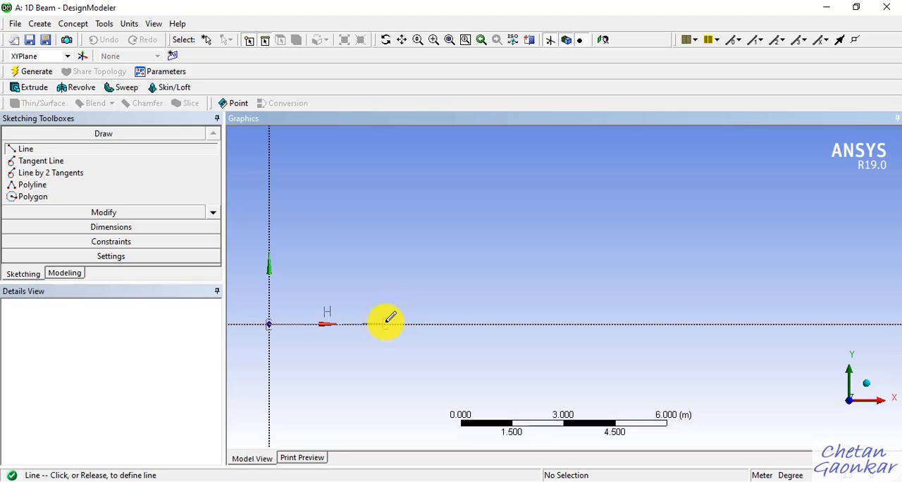
pyautogui.click(387, 325)
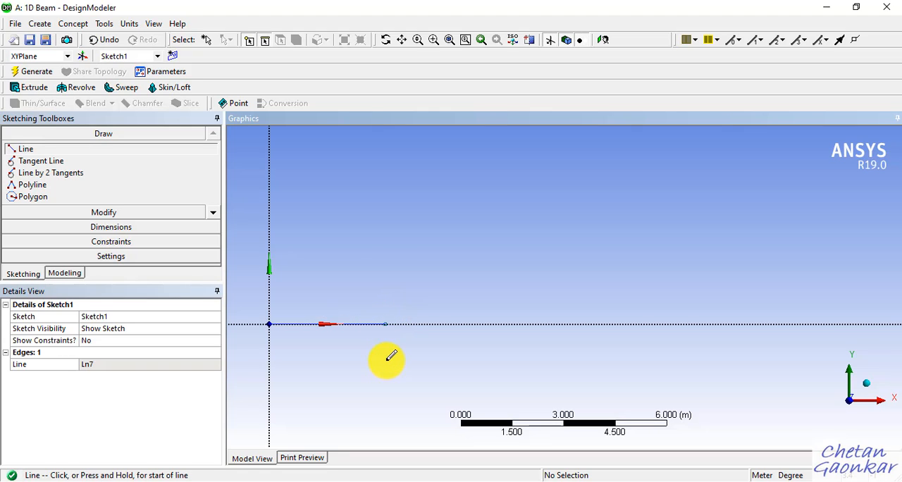
pyautogui.click(385, 323)
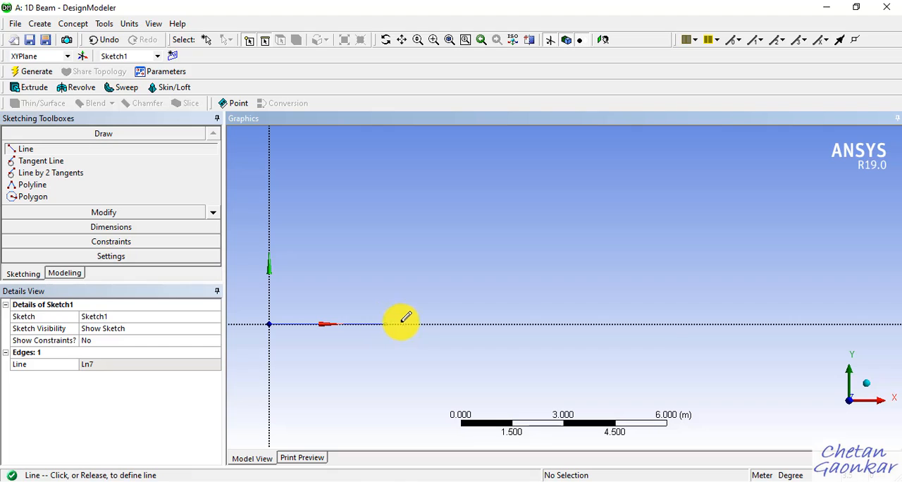
pyautogui.click(507, 323)
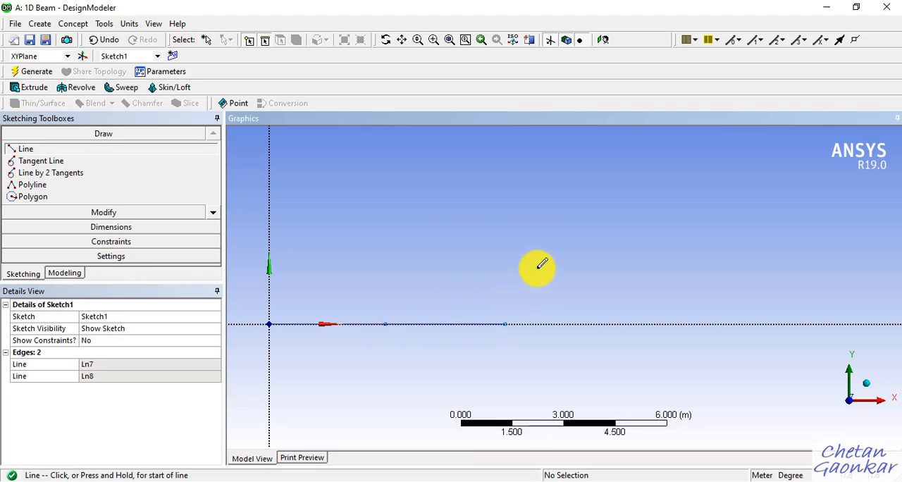
pyautogui.click(506, 324)
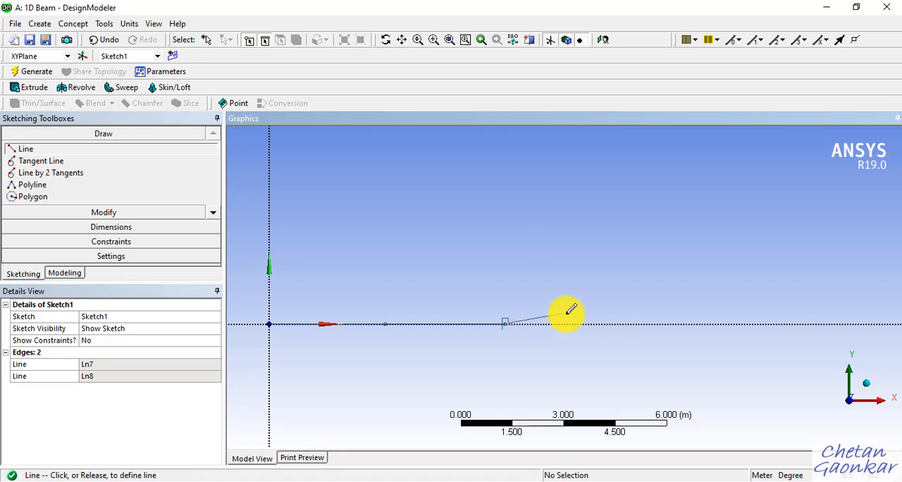
pyautogui.click(614, 323)
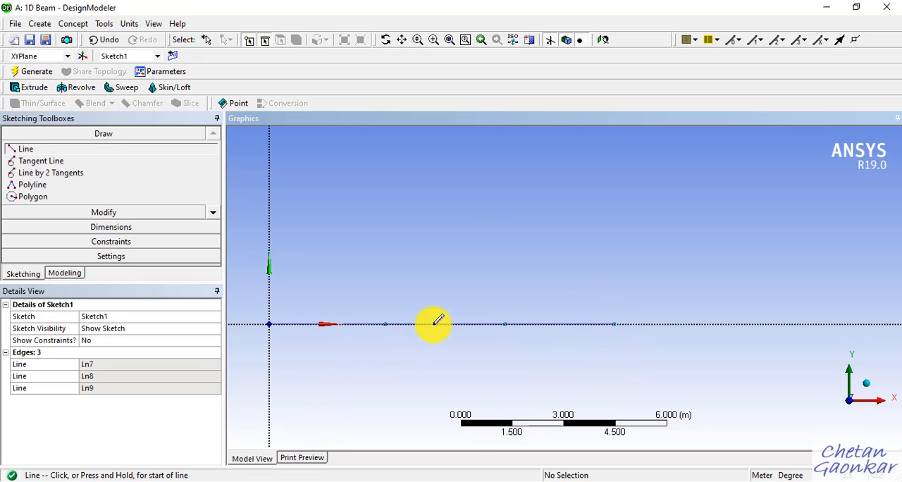
# Step: Check the span lengths in the OneNote problem statement and add a general dimension below each of the three beam lines in DesignModeler
pyautogui.click(383, 480)
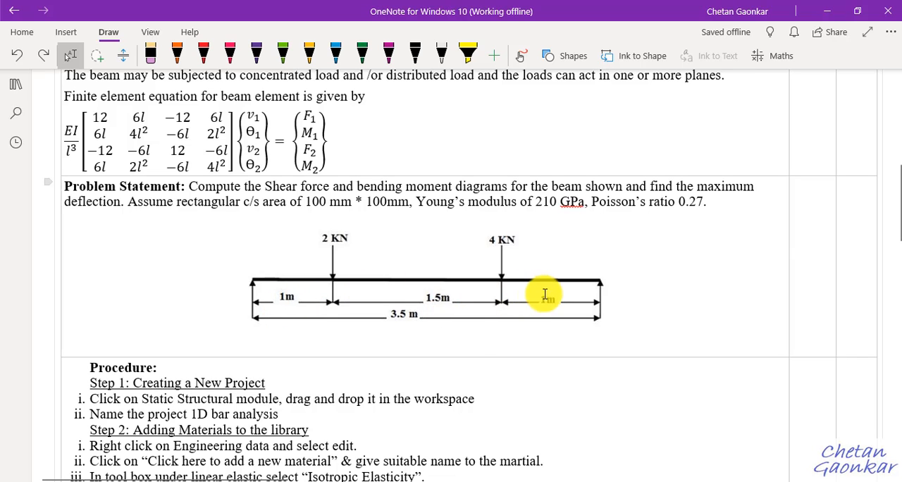
pyautogui.click(827, 12)
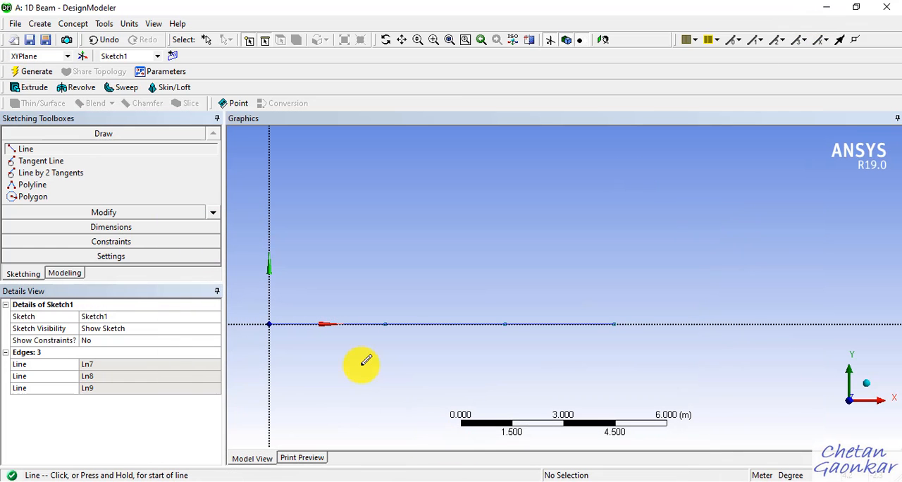
pyautogui.click(111, 232)
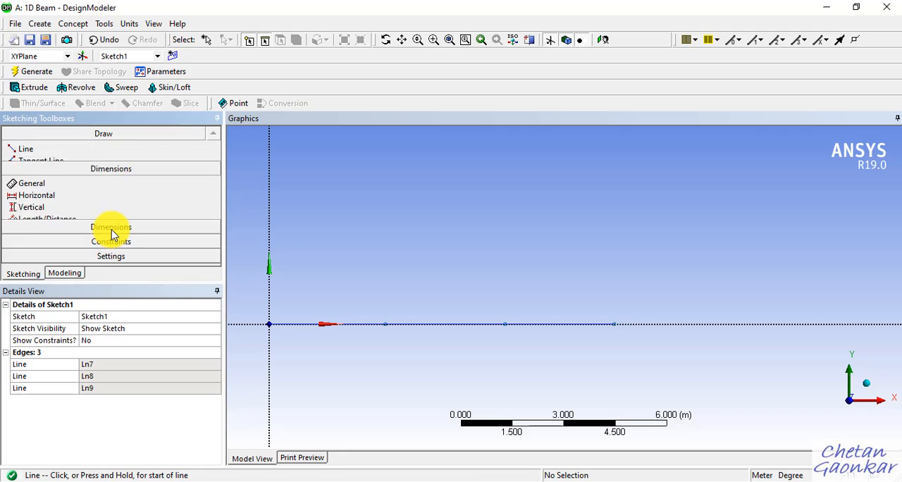
pyautogui.click(355, 326)
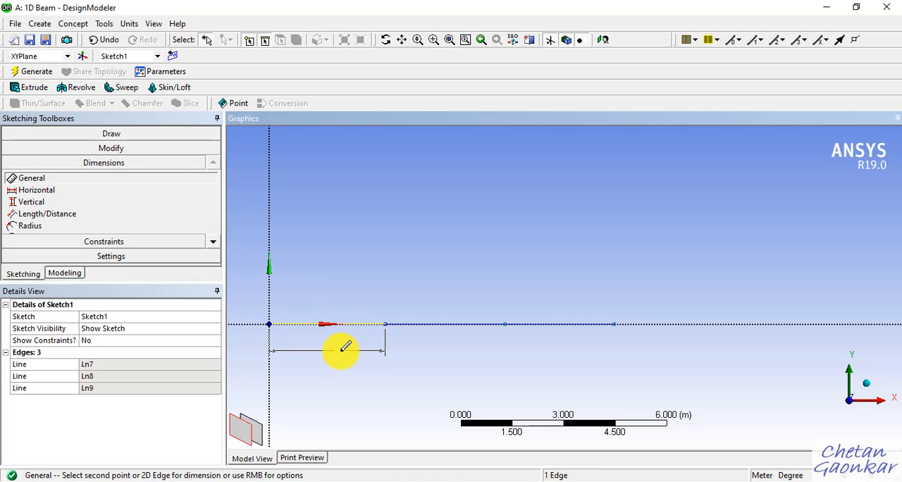
pyautogui.click(345, 349)
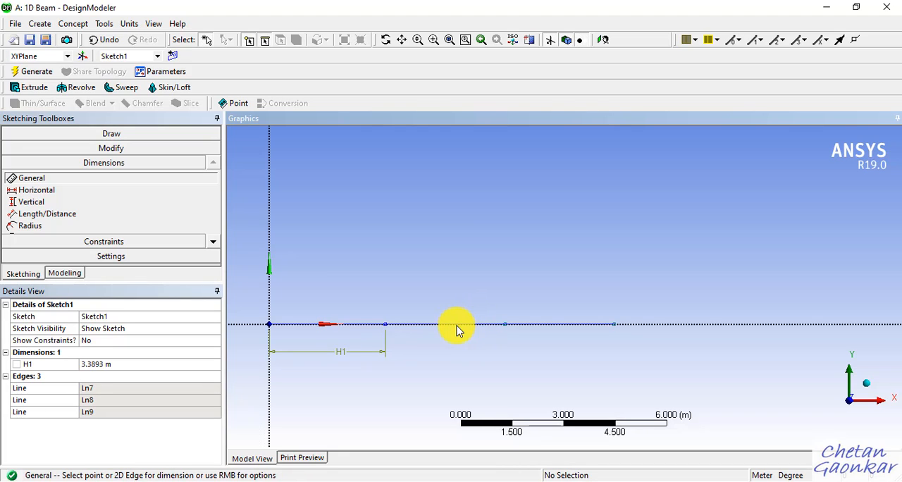
pyautogui.click(460, 326)
pyautogui.click(460, 351)
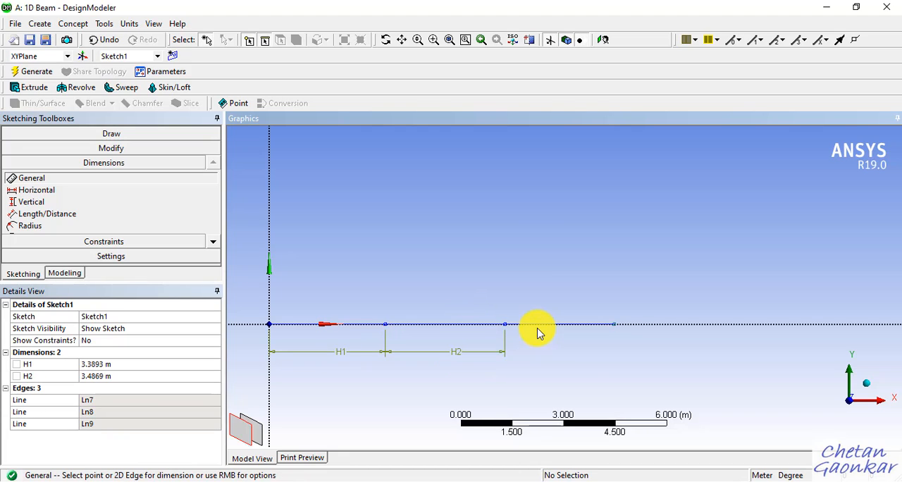
pyautogui.click(543, 326)
pyautogui.click(540, 350)
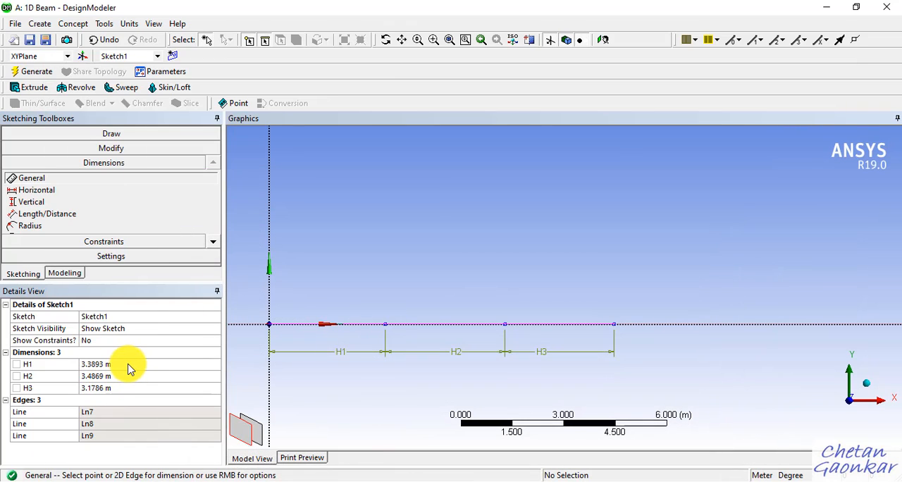
# Step: Set the sketch dimensions H1 to 1 m, H2 to 1.5 m and H3 to 1 m
pyautogui.click(129, 364)
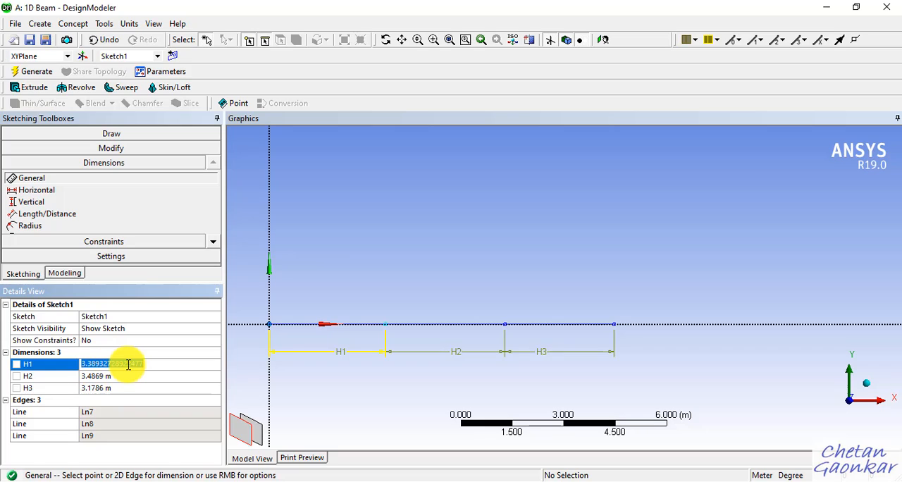
pyautogui.press('Return')
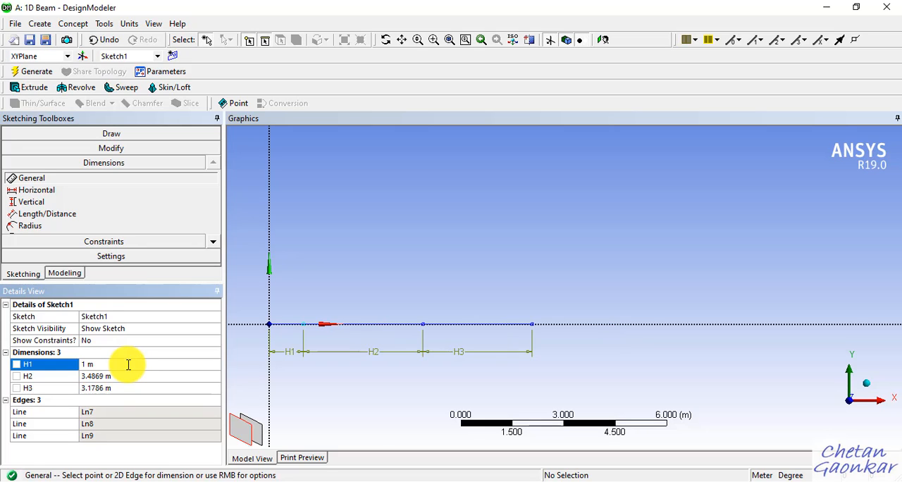
pyautogui.click(115, 374)
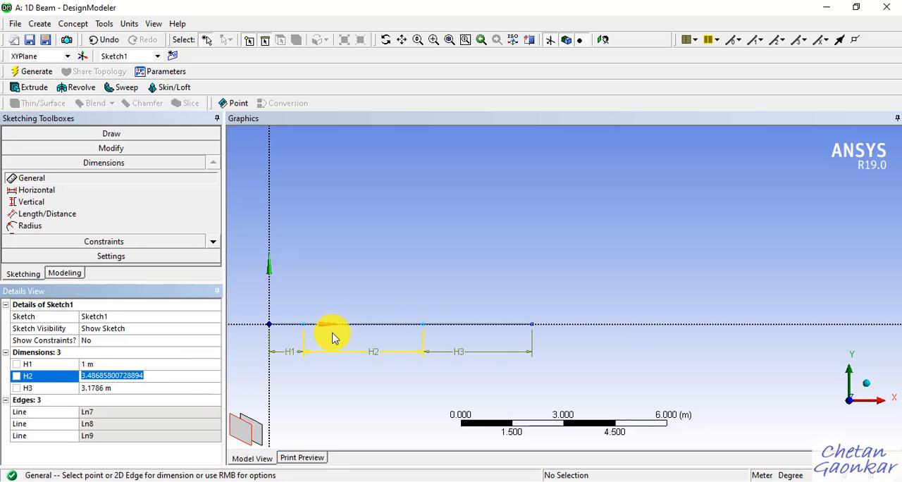
pyautogui.write('1.')
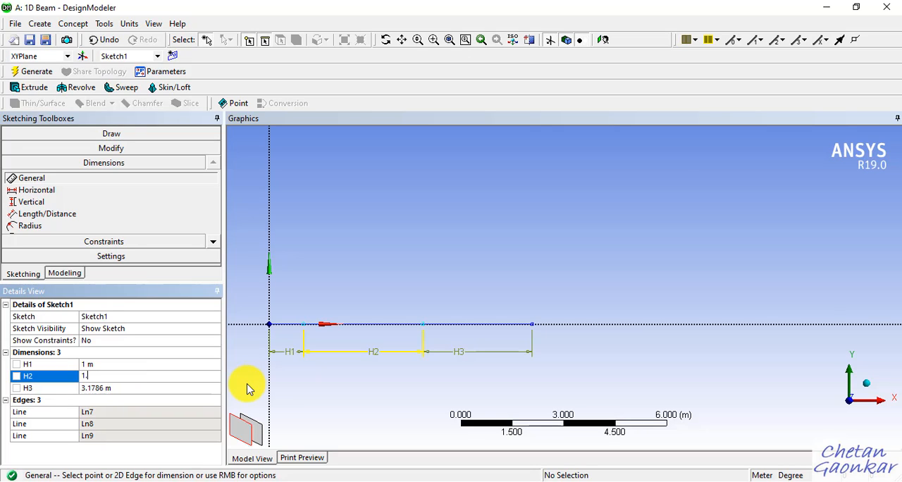
pyautogui.write('5')
pyautogui.press('Return')
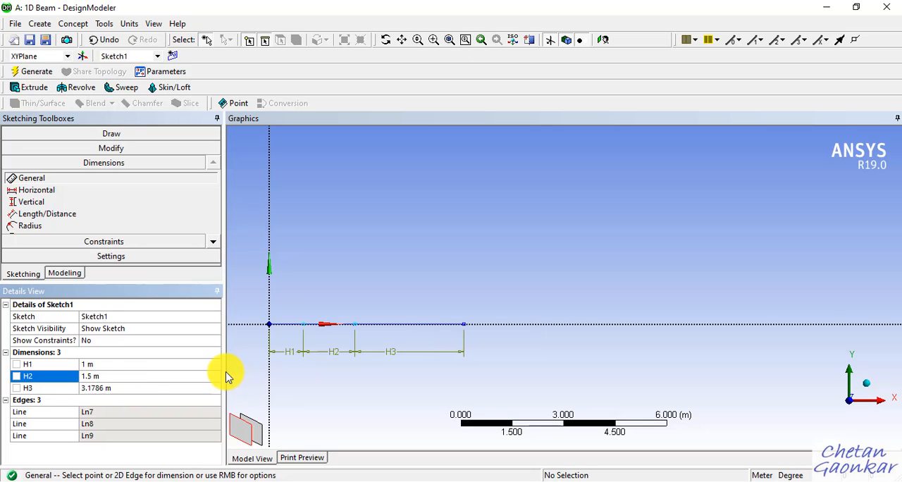
pyautogui.click(118, 388)
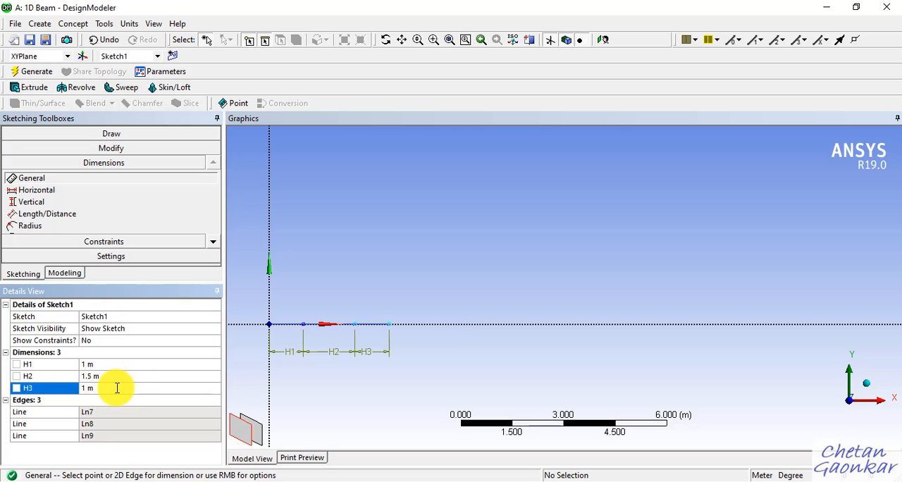
pyautogui.scroll(4, 338, 329)
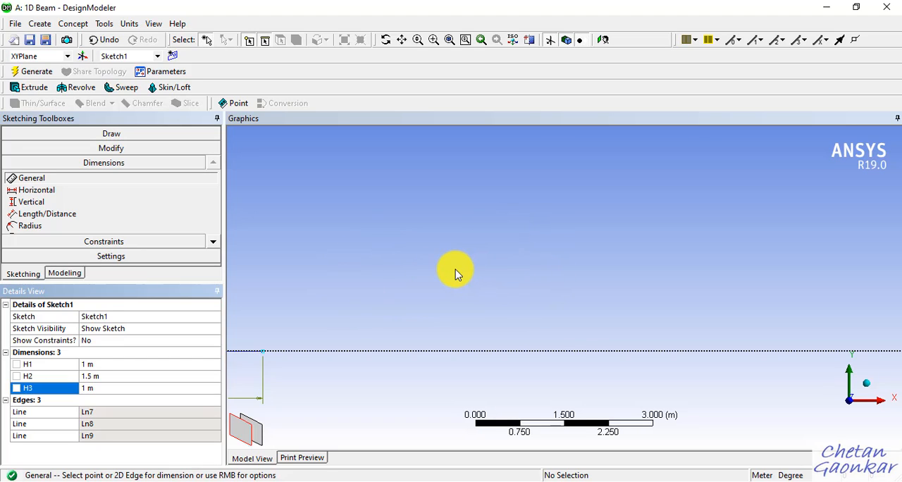
pyautogui.press('F7')
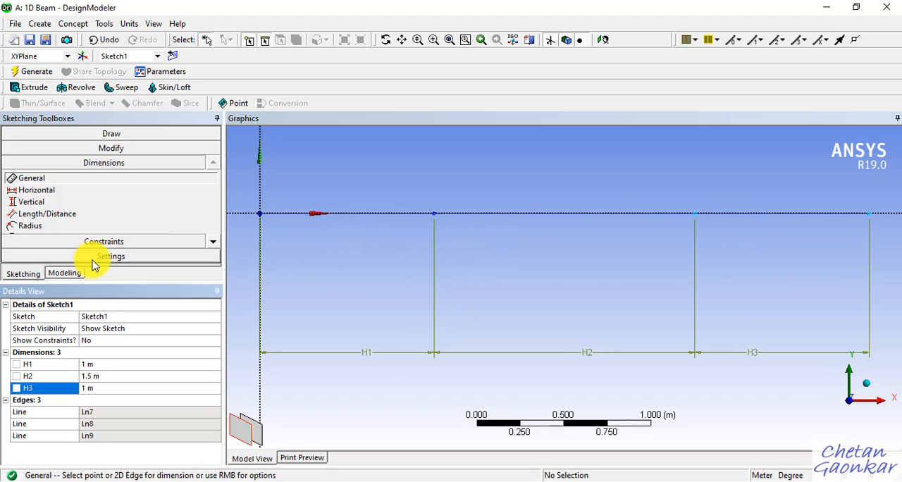
# Step: Create and generate a Lines From Sketches feature using the three beam lines as base objects with the Add Material operation
pyautogui.click(65, 274)
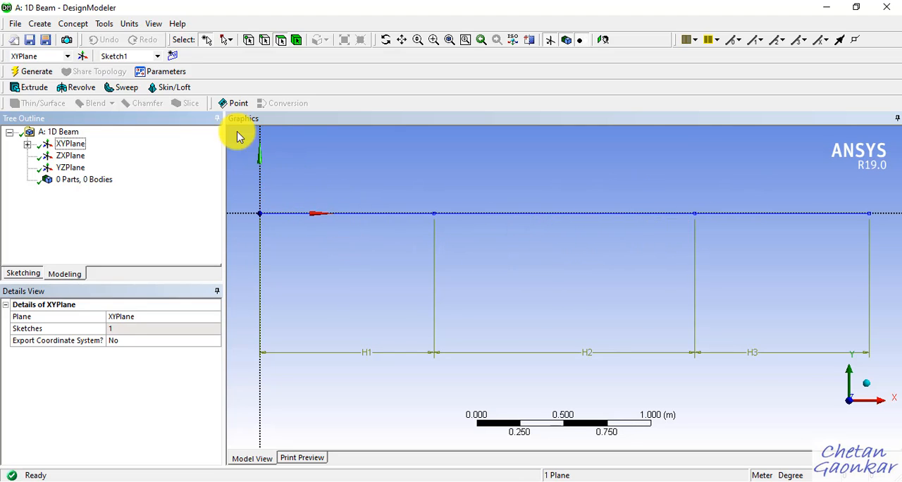
pyautogui.click(70, 26)
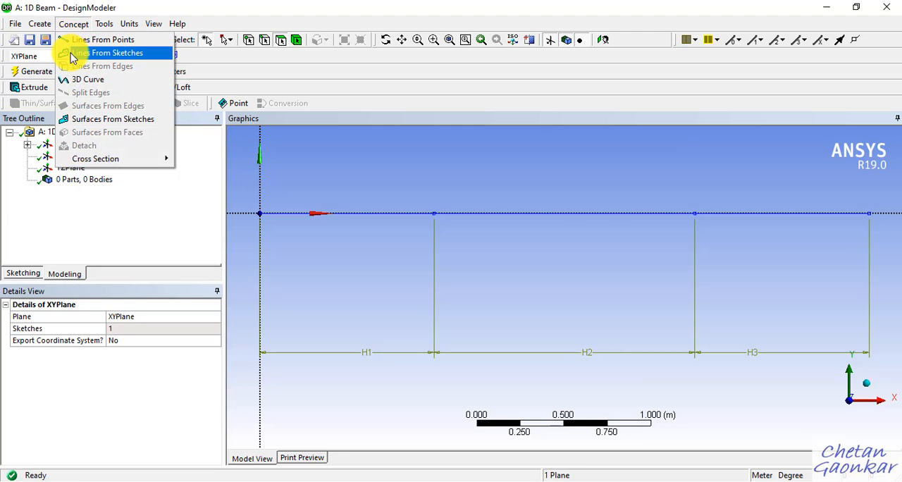
pyautogui.click(127, 57)
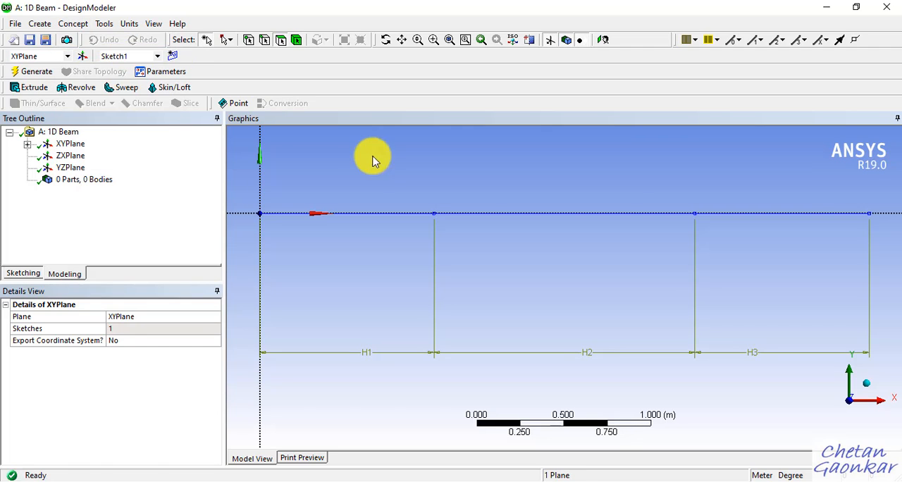
pyautogui.click(369, 213)
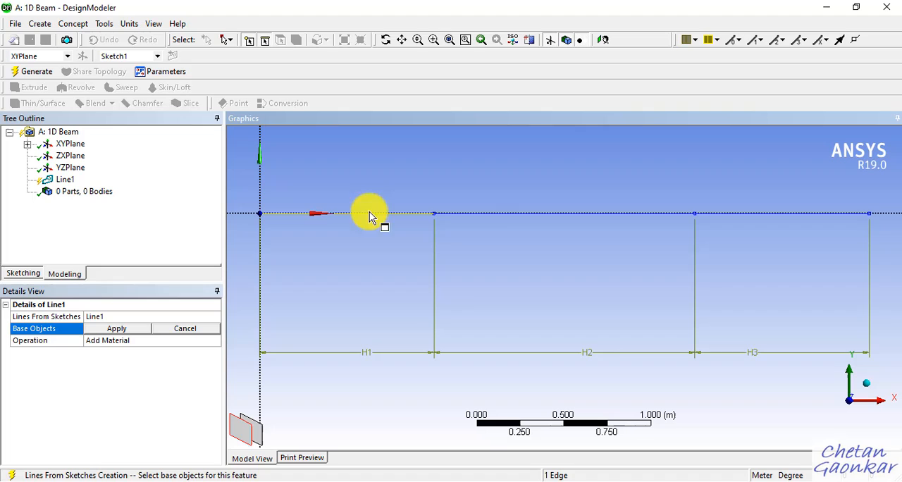
pyautogui.keyDown('ctrl'); pyautogui.click(522, 214); pyautogui.keyUp('ctrl')
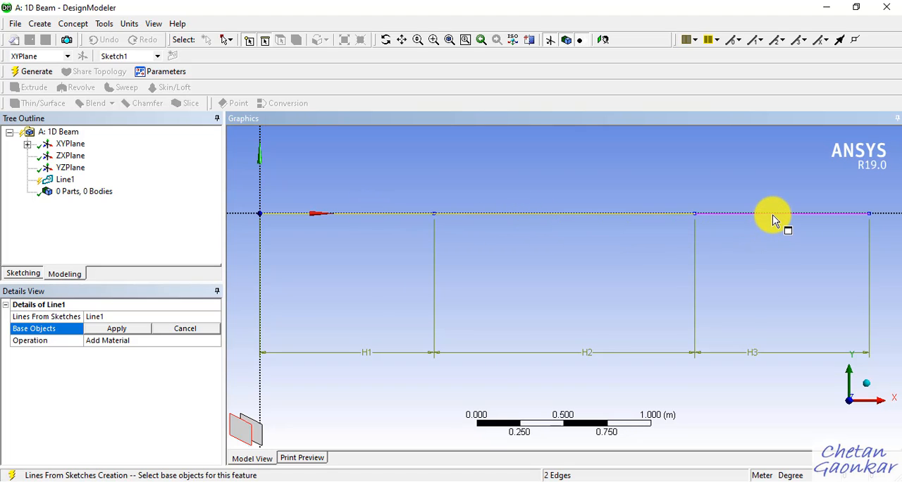
pyautogui.click(121, 330)
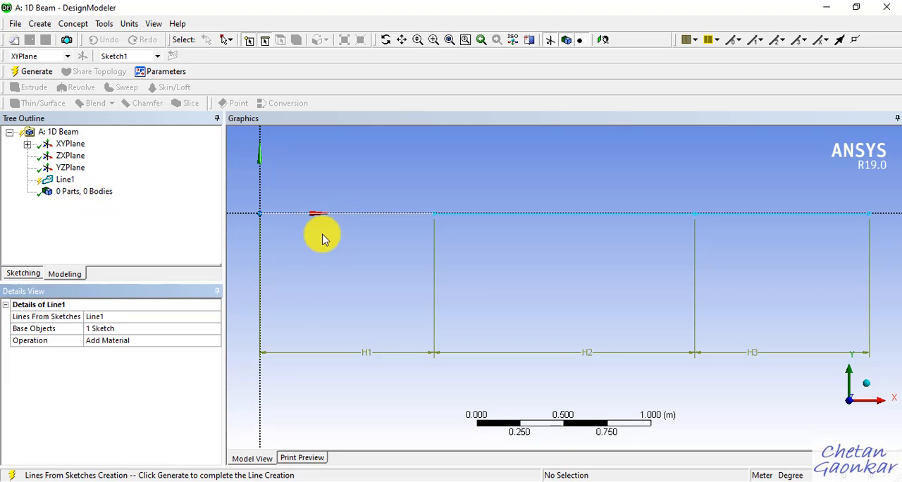
pyautogui.rightClick(69, 186)
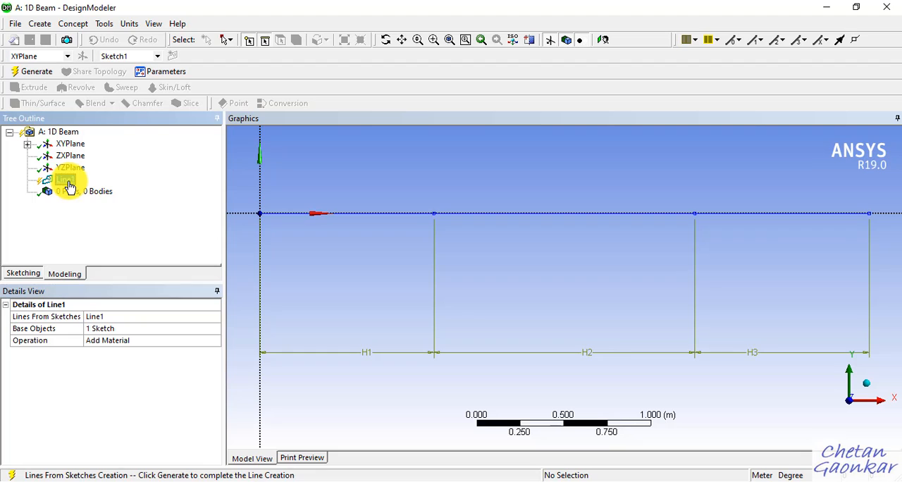
pyautogui.click(98, 204)
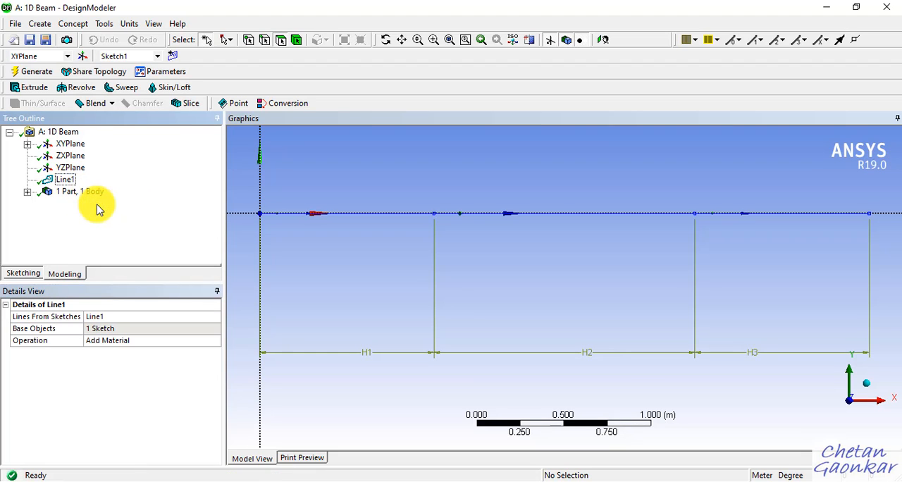
# Step: Inspect the Line Body's details and consult the OneNote problem statement for the beam's cross-section size
pyautogui.click(27, 192)
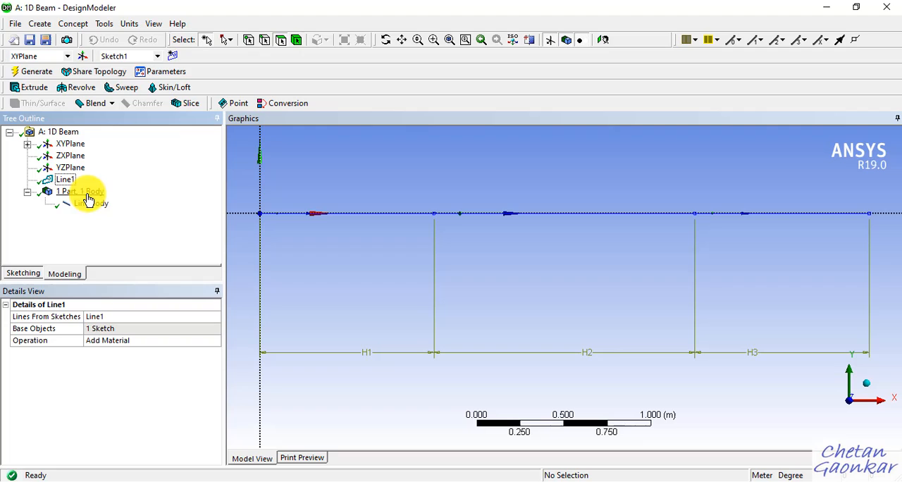
pyautogui.click(26, 192)
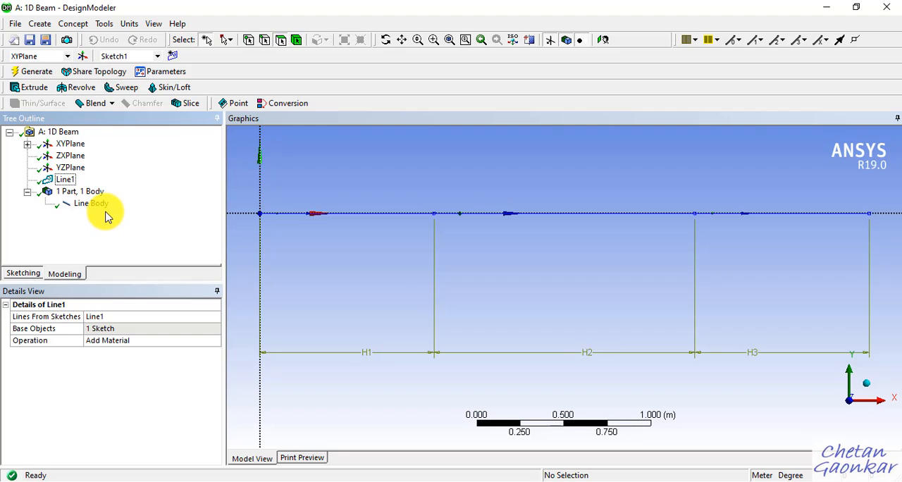
pyautogui.click(103, 207)
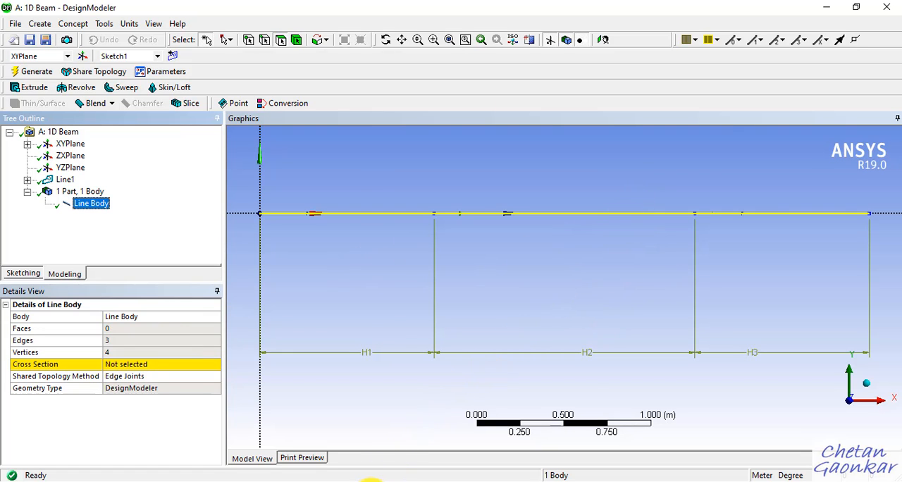
pyautogui.click(371, 481)
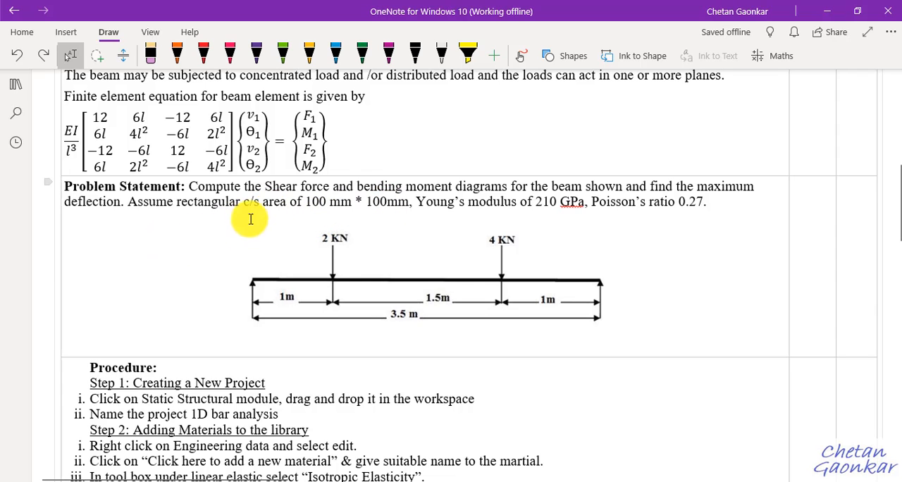
# Step: Return to DesignModeler and create a rectangular cross section for the beam
pyautogui.click(827, 10)
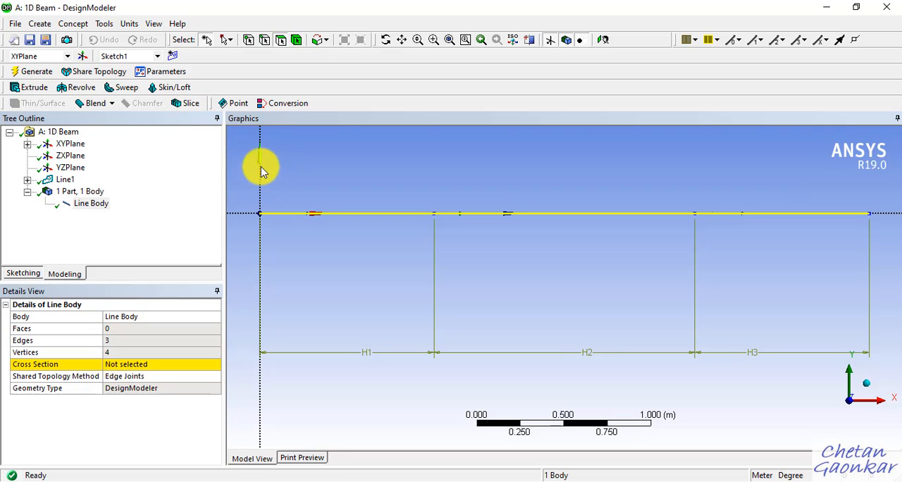
pyautogui.click(80, 25)
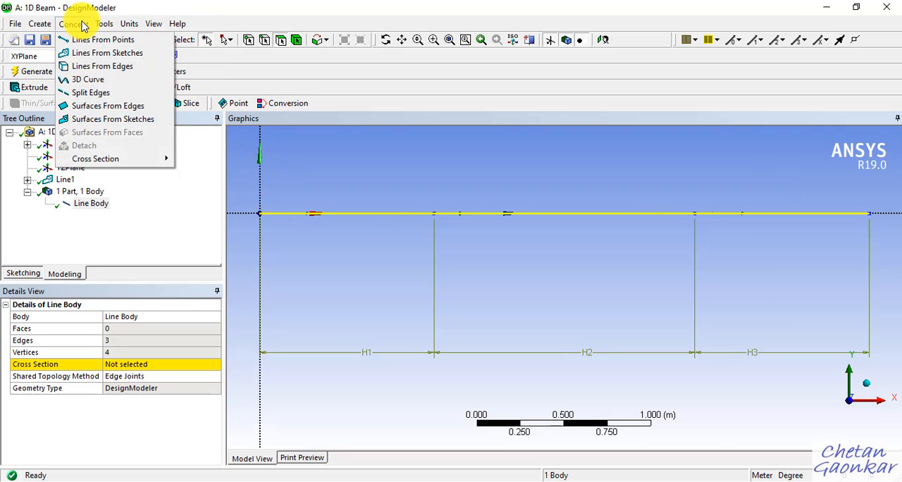
pyautogui.moveTo(94, 159)
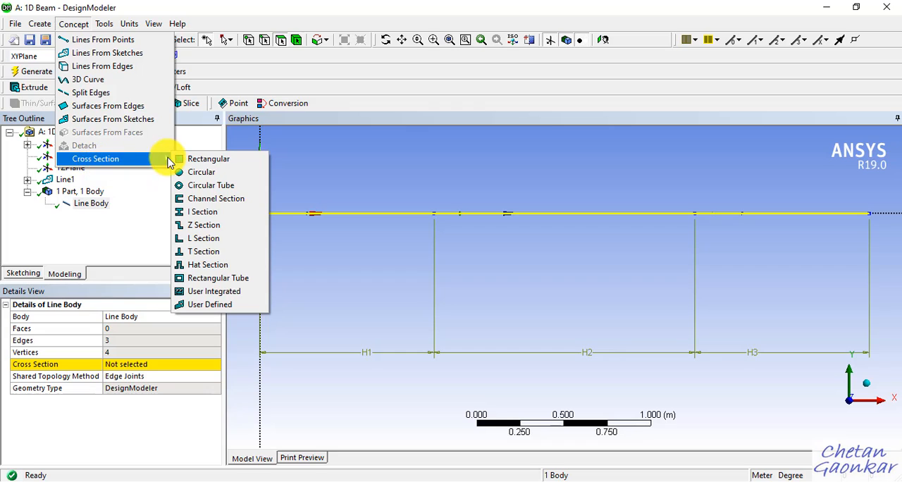
pyautogui.click(186, 160)
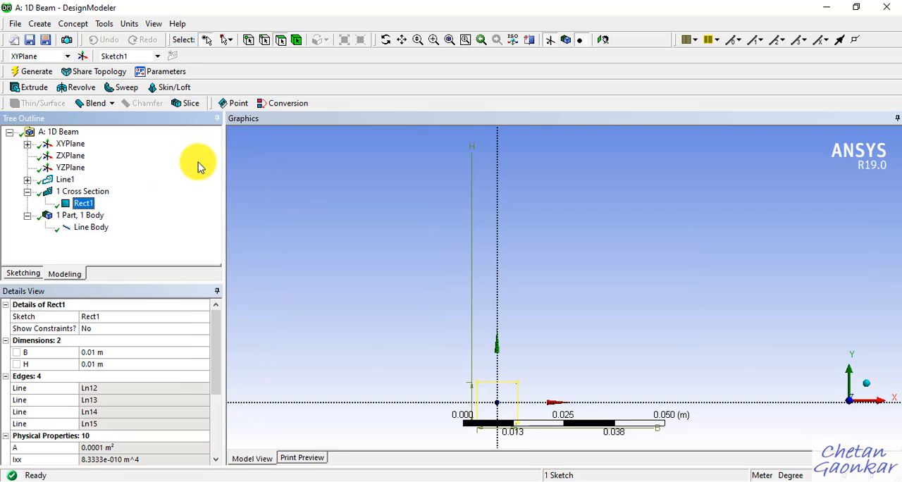
pyautogui.scroll(-2, 547, 423)
pyautogui.scroll(2, 548, 423)
pyautogui.scroll(-2, 550, 430)
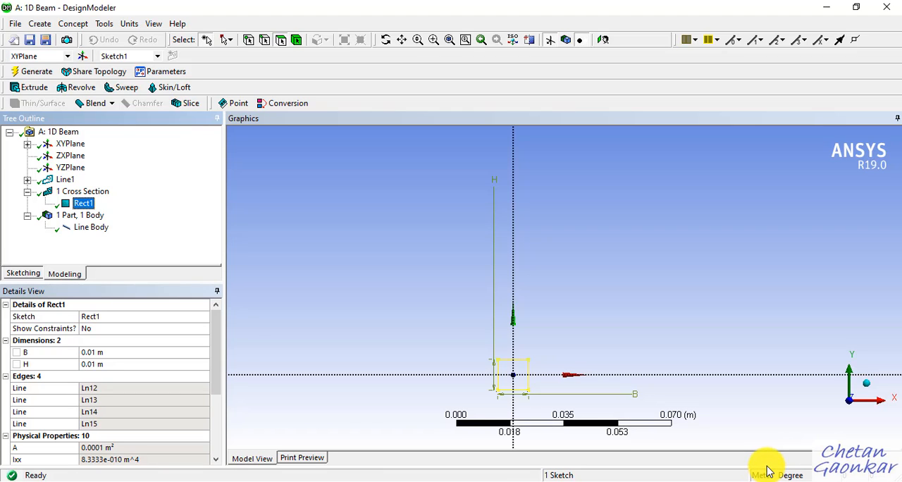
# Step: Switch the model units to millimetres and set the rectangular cross section's B and H dimensions to 100 mm each
pyautogui.click(130, 23)
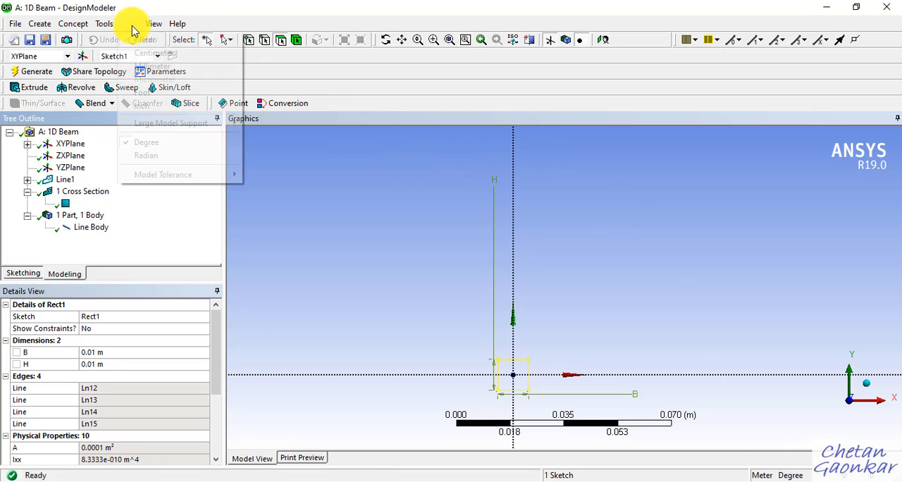
pyautogui.click(155, 65)
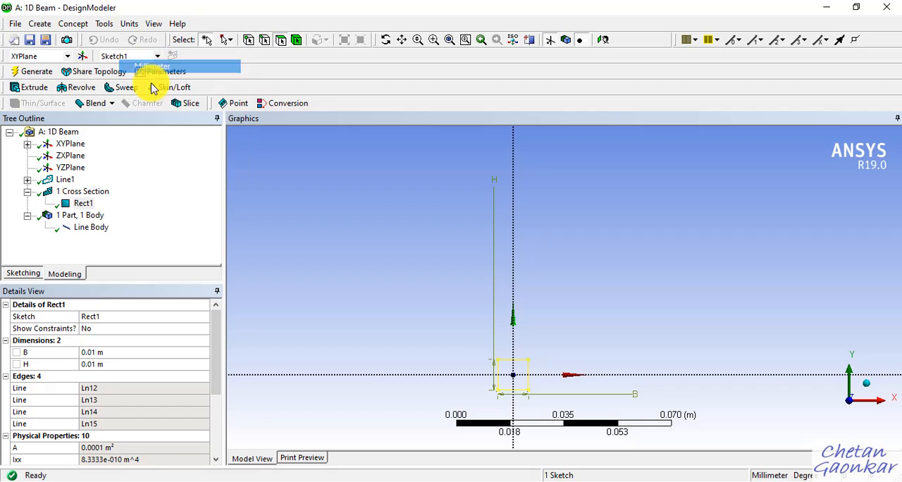
pyautogui.click(112, 352)
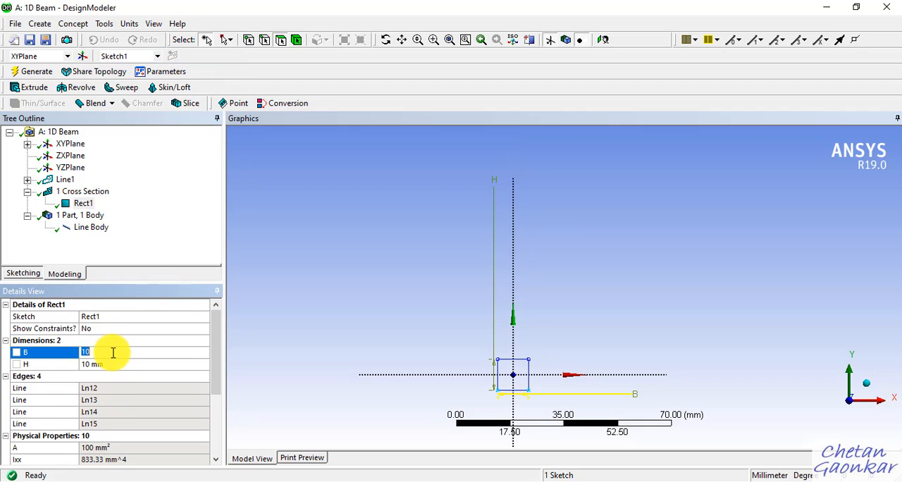
pyautogui.write('0')
pyautogui.press('Return')
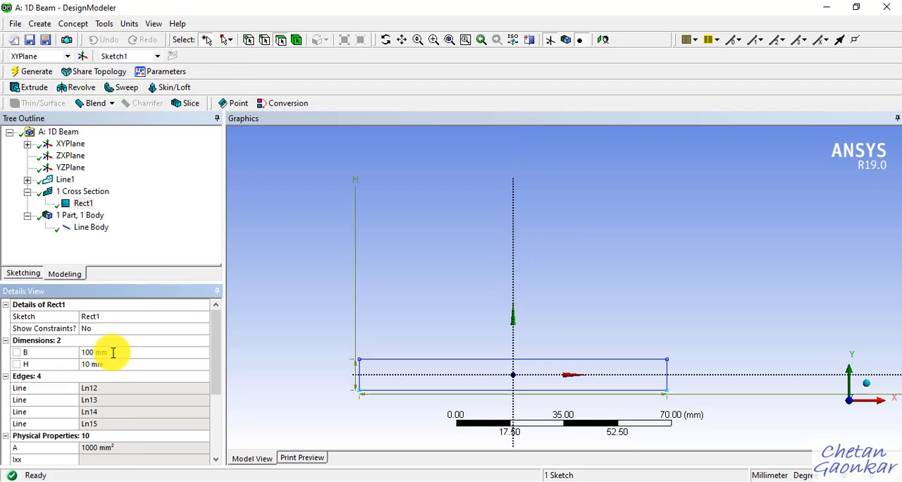
pyautogui.click(113, 364)
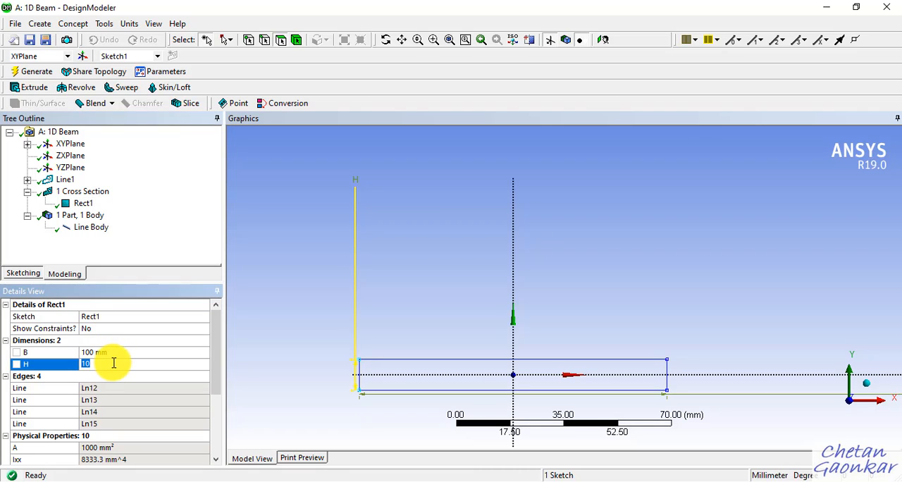
pyautogui.press('Return')
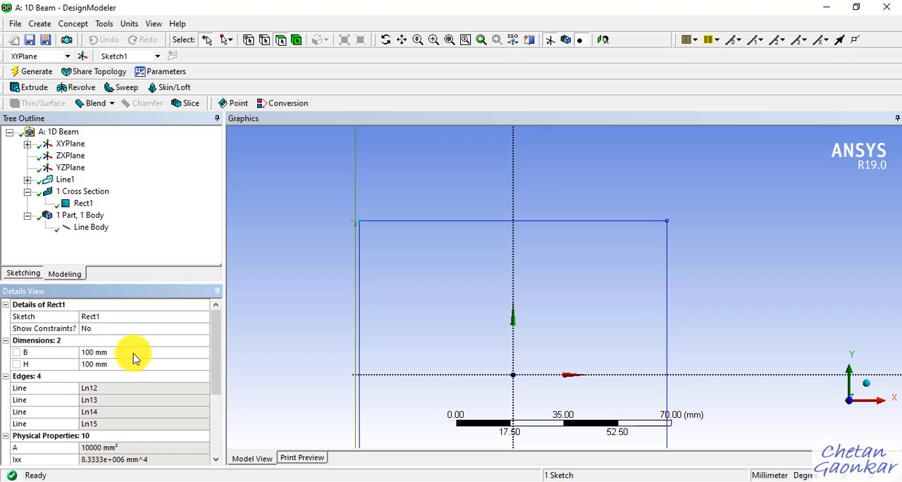
pyautogui.scroll(-5, 480, 244)
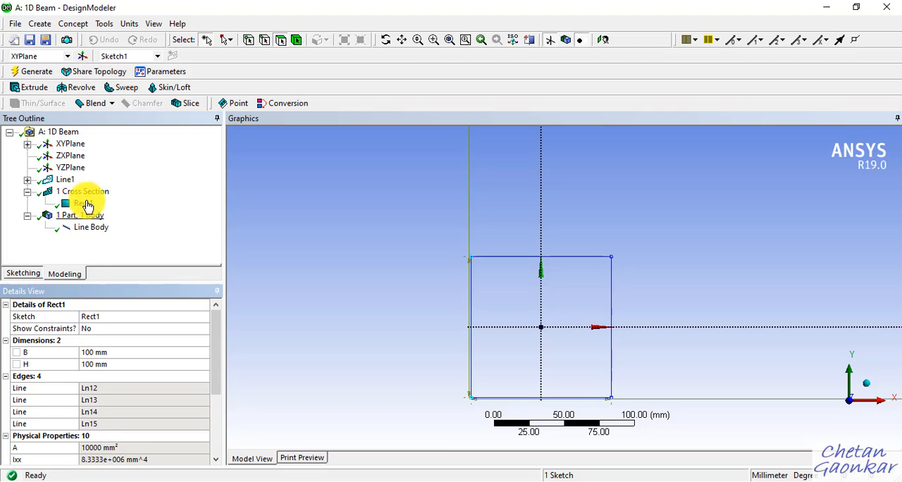
# Step: Assign the Rect1 cross section to the Line Body
pyautogui.click(91, 227)
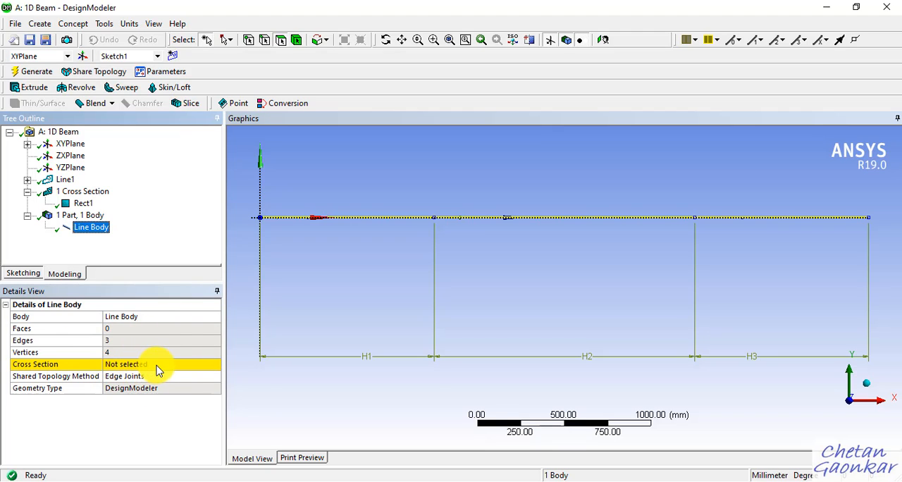
pyautogui.click(187, 366)
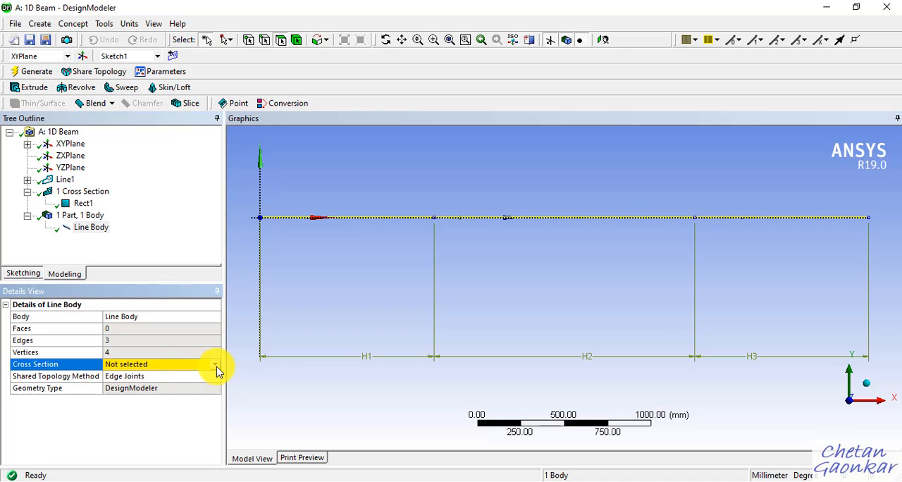
pyautogui.click(216, 365)
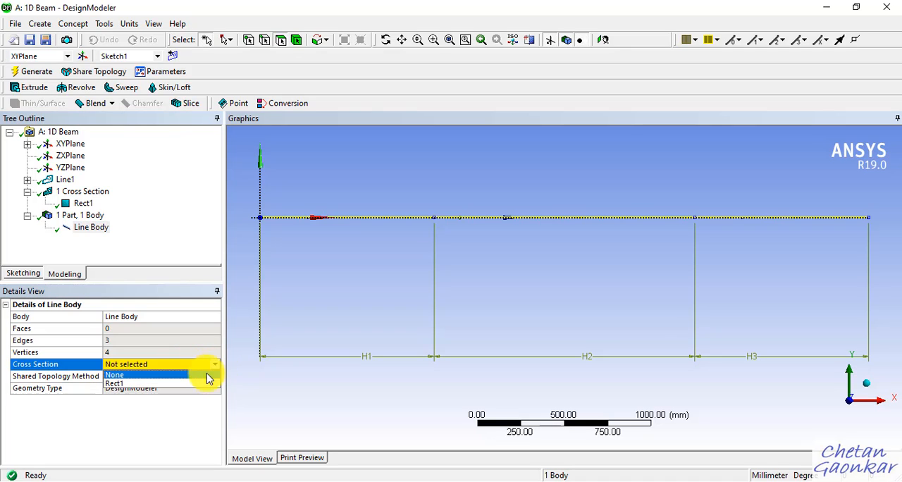
pyautogui.click(190, 384)
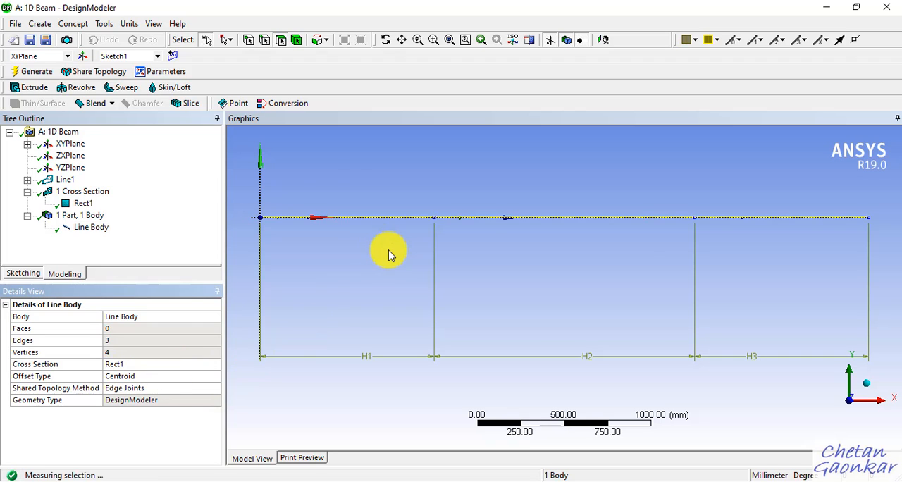
# Step: Turn on the Cross Section Solids display in DesignModeler and inspect the beam's solid shape in 3D
pyautogui.scroll(-3, 390, 251)
pyautogui.click(656, 181)
pyautogui.moveTo(681, 185); pyautogui.dragTo(648, 226, button='middle')
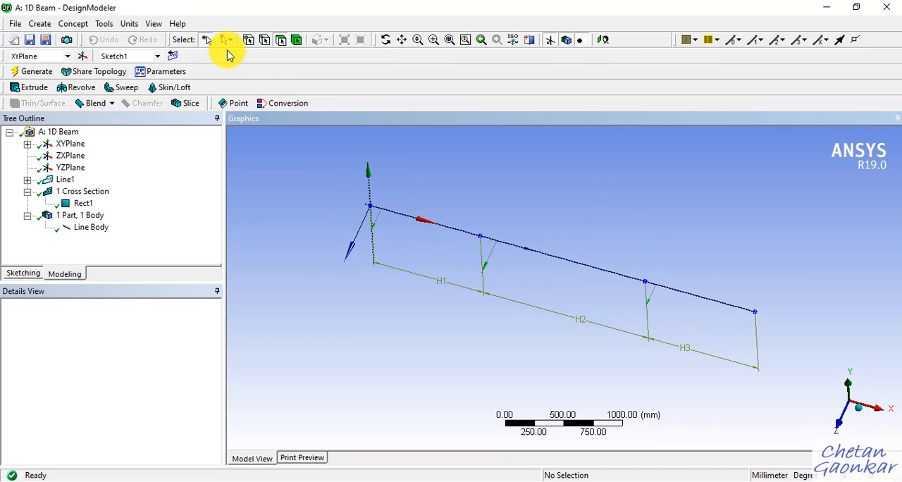
pyautogui.click(153, 26)
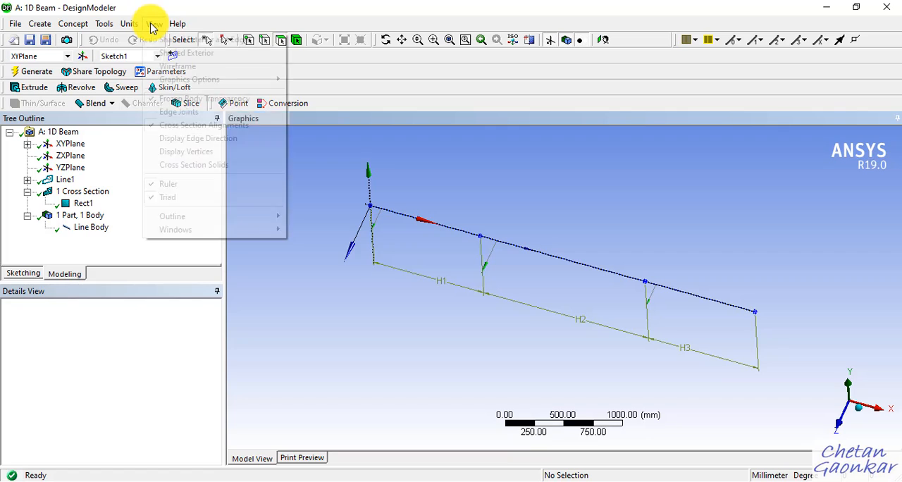
pyautogui.click(210, 165)
pyautogui.moveTo(745, 286); pyautogui.dragTo(703, 256, button='middle')
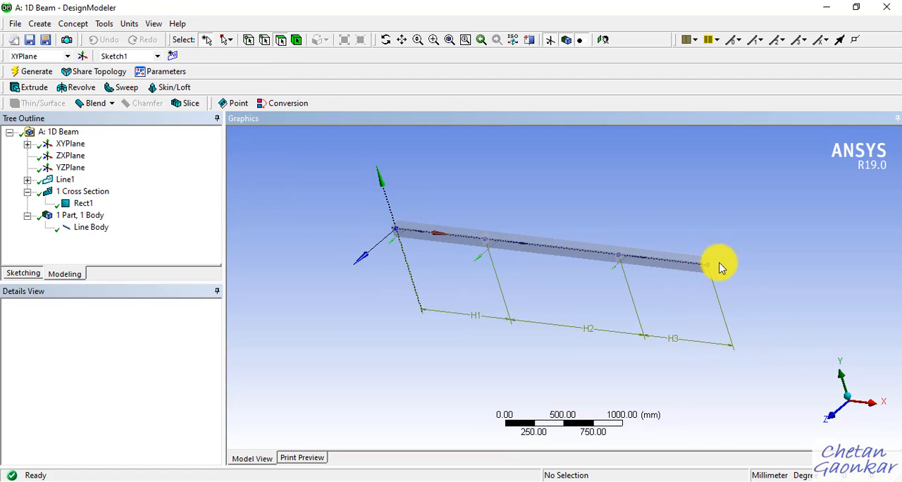
pyautogui.scroll(3, 719, 263)
pyautogui.scroll(2, 778, 258)
pyautogui.scroll(-2, 777, 258)
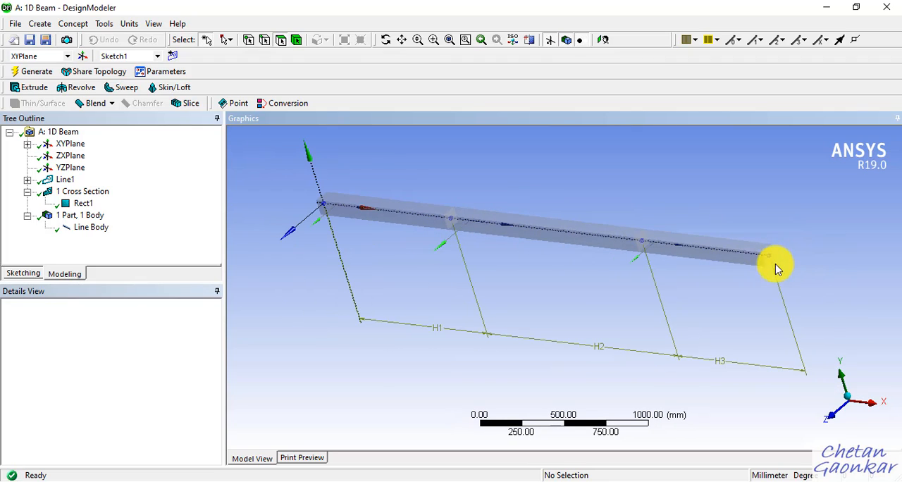
pyautogui.scroll(-1, 776, 258)
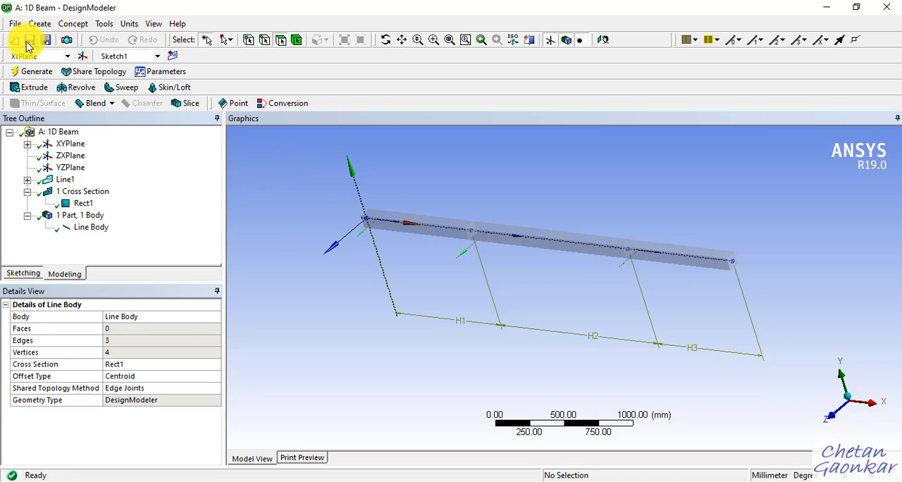
# Step: Switch to Workbench and open the Model cell of the 1D Beam static structural system for editing in Mechanical
pyautogui.click(826, 9)
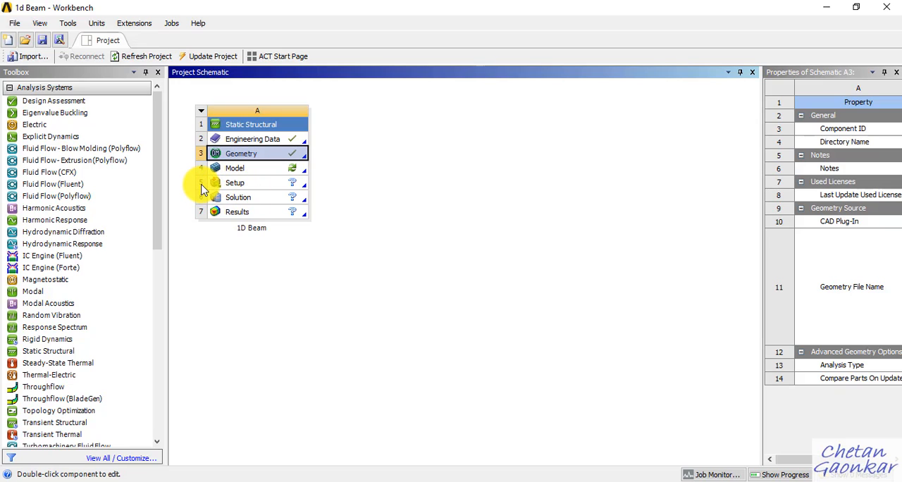
pyautogui.click(246, 170)
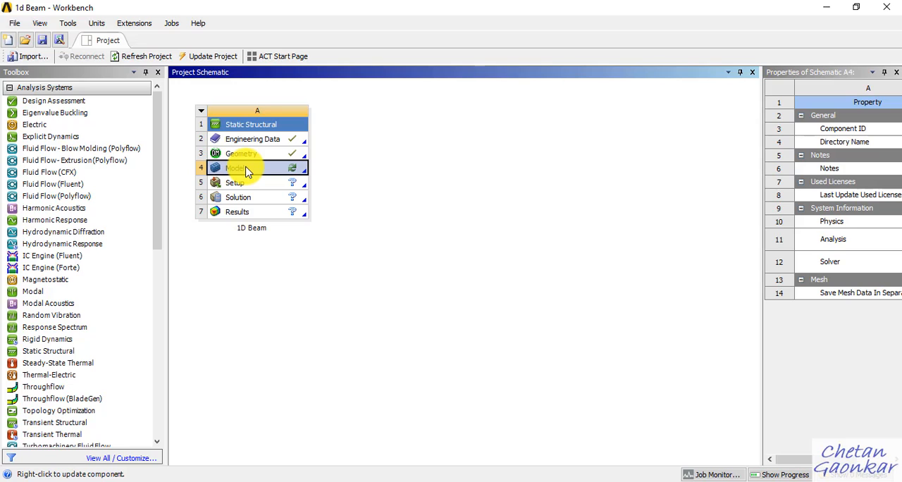
pyautogui.rightClick(246, 170)
pyautogui.click(258, 172)
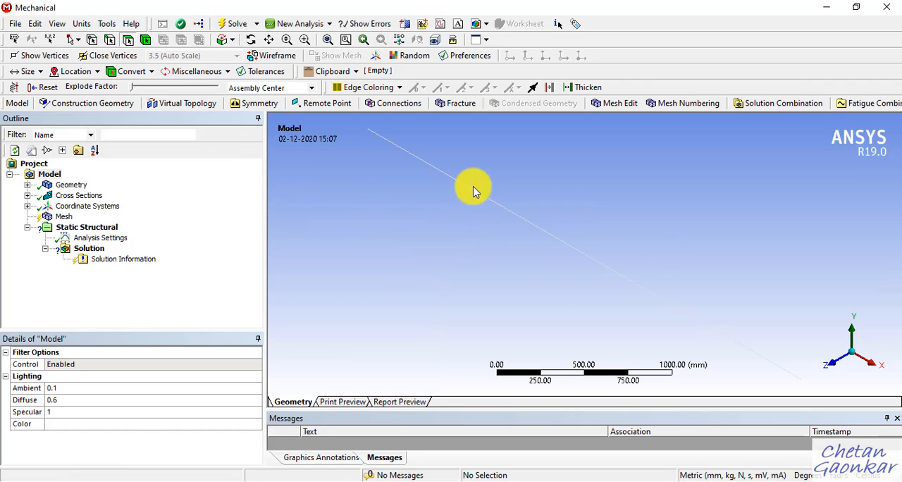
# Step: Show the Cross Section Solids (Geometry) display in Mechanical to view the beam in 3D, and turn it off again
pyautogui.click(836, 367)
pyautogui.moveTo(756, 266); pyautogui.dragTo(691, 246, button='middle')
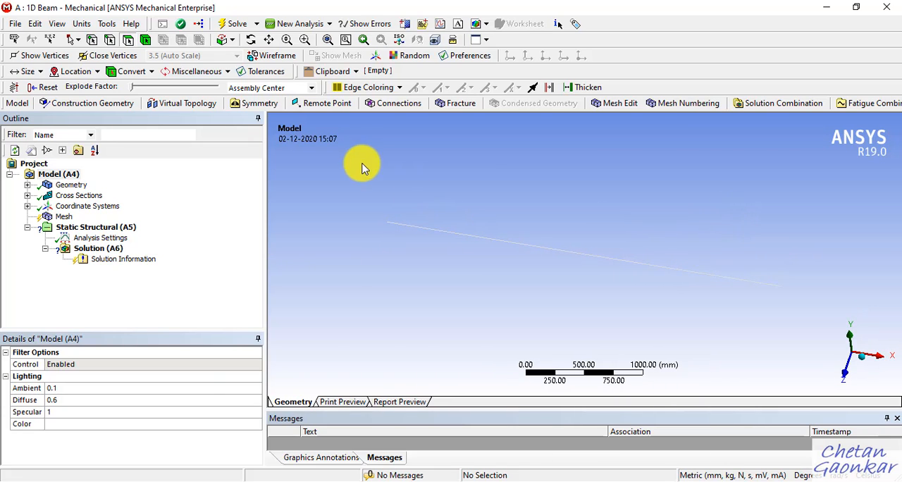
pyautogui.click(59, 24)
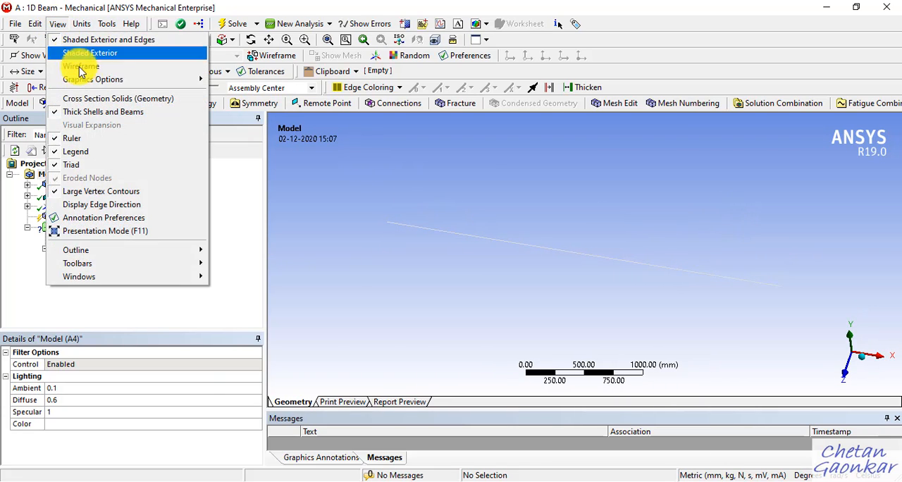
pyautogui.click(94, 105)
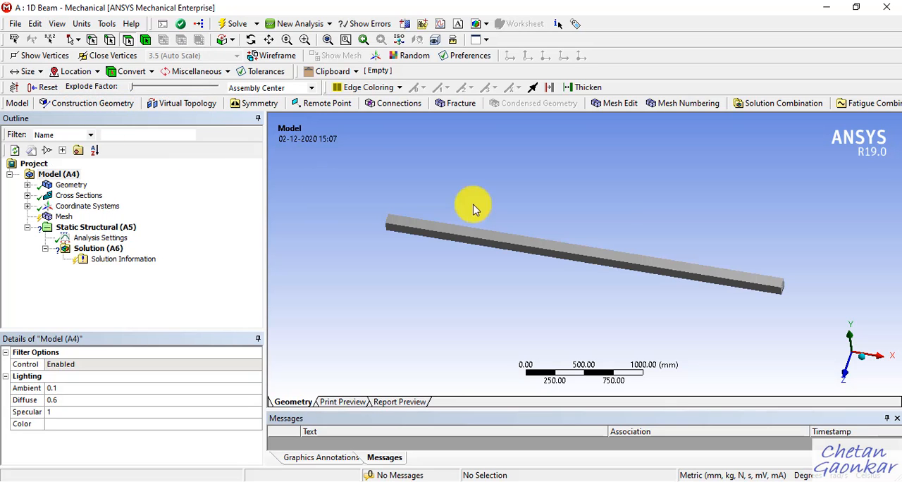
pyautogui.moveTo(475, 208); pyautogui.dragTo(687, 238, button='middle')
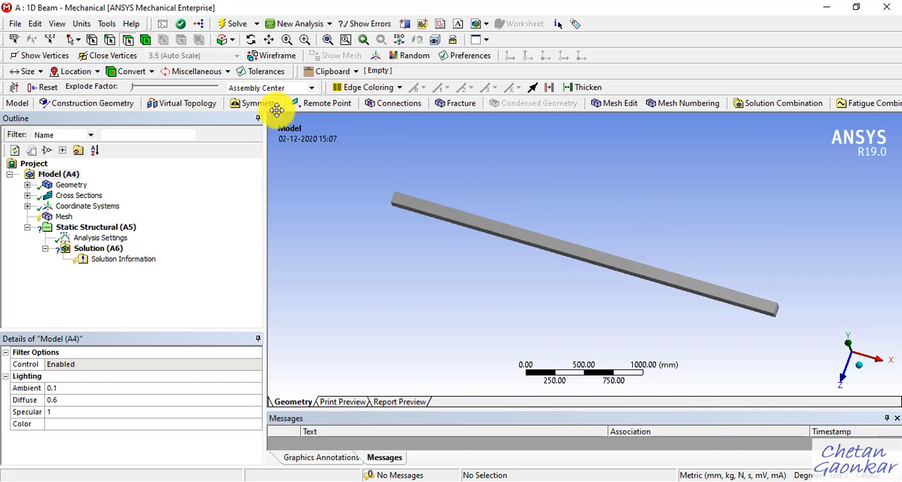
pyautogui.click(59, 24)
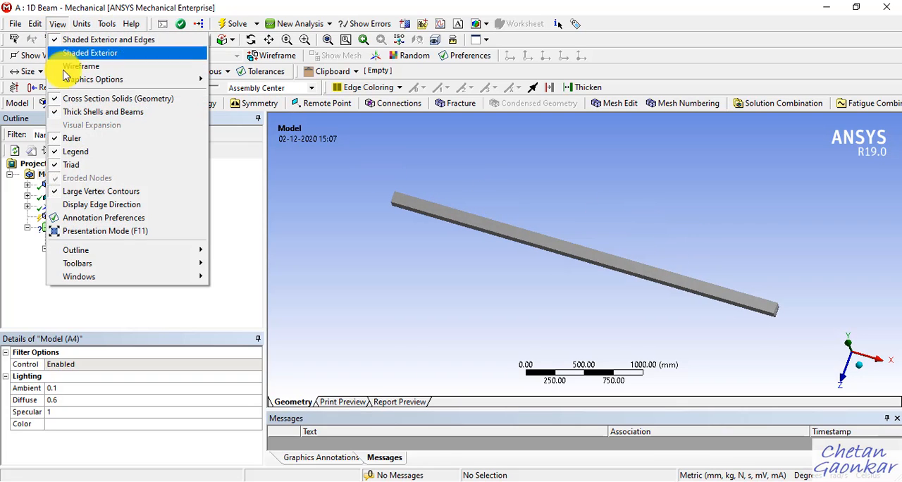
pyautogui.click(86, 102)
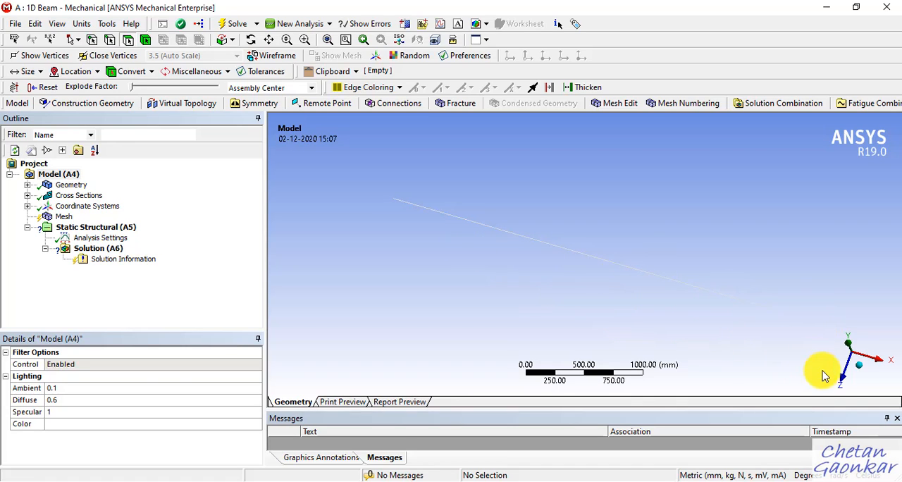
# Step: Assign the Steel material to the Line Body under Geometry
pyautogui.click(845, 383)
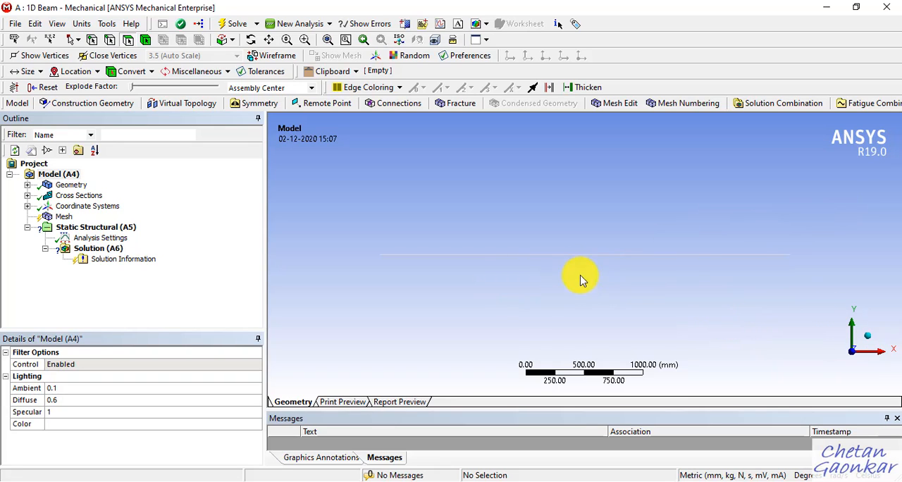
pyautogui.click(26, 184)
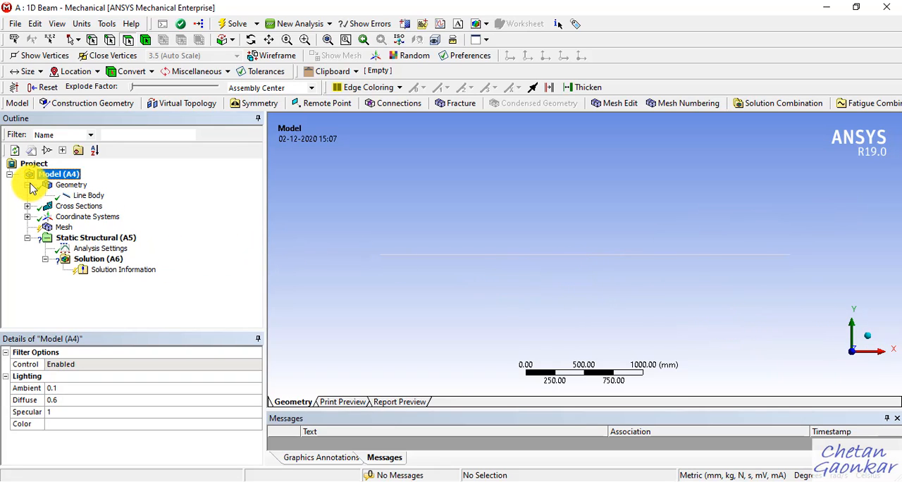
pyautogui.click(88, 198)
pyautogui.scroll(-2, 180, 412)
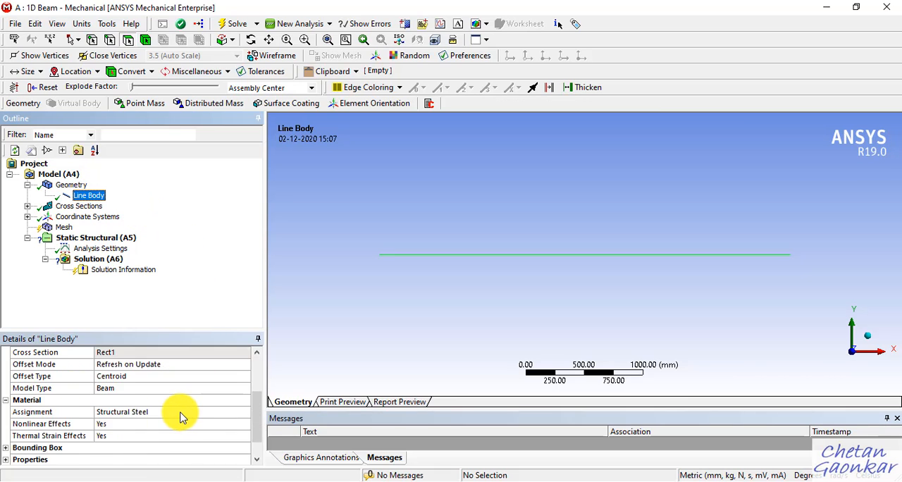
pyautogui.scroll(-1, 180, 414)
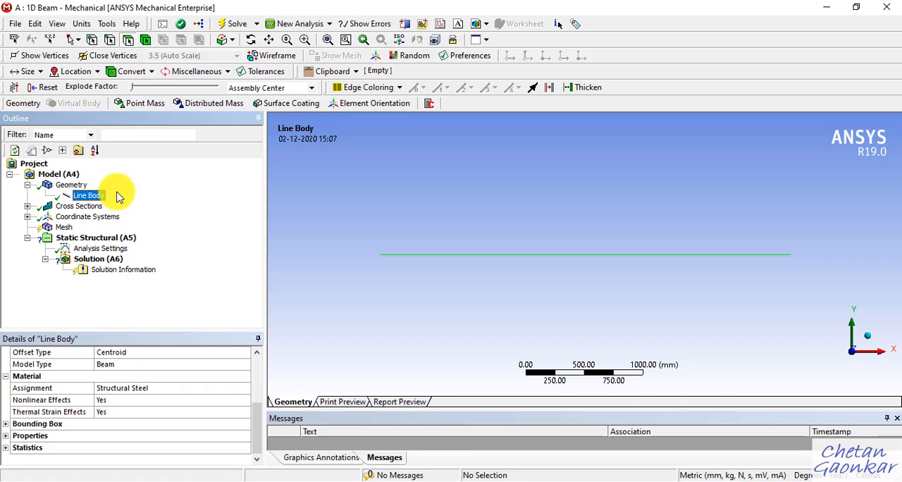
pyautogui.click(209, 390)
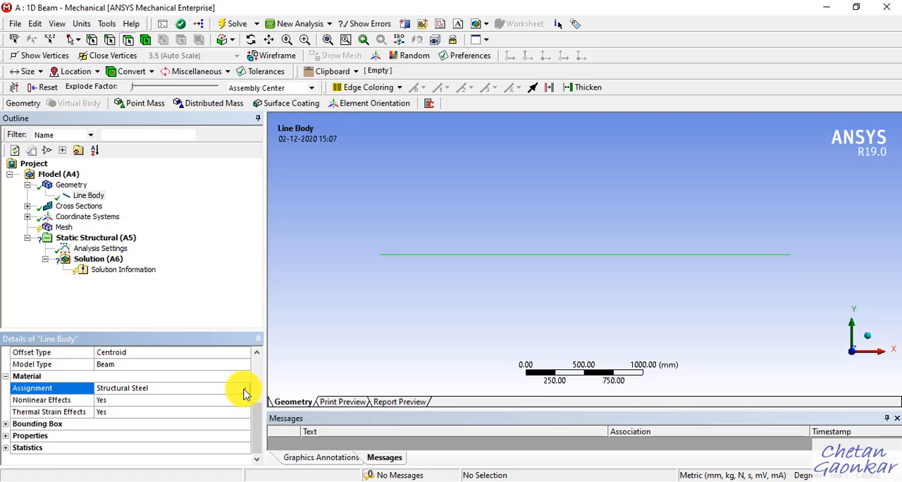
pyautogui.click(245, 390)
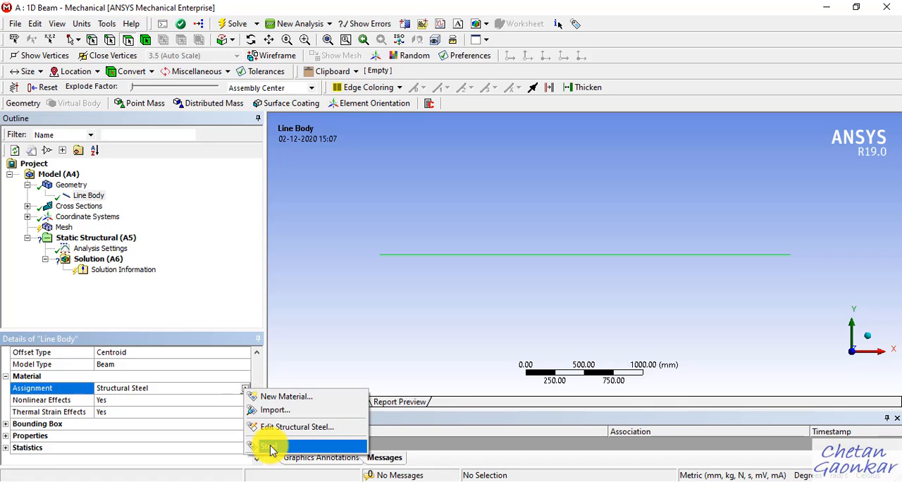
pyautogui.click(191, 409)
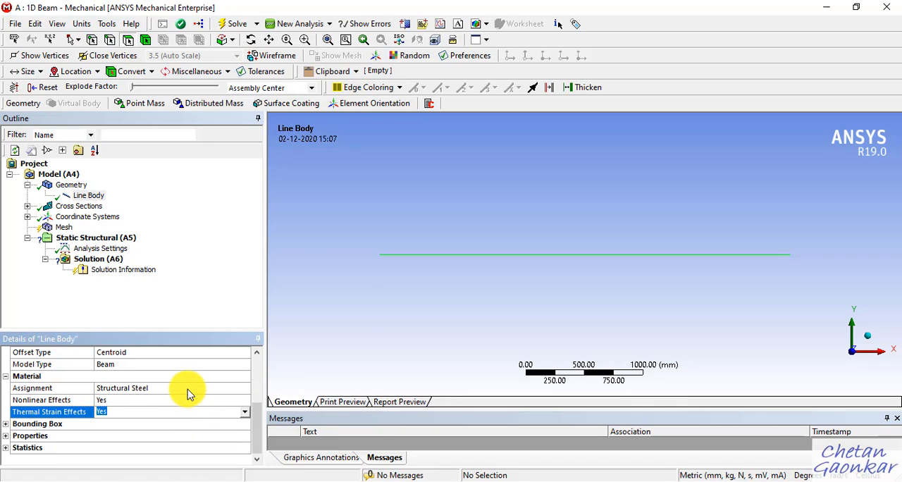
pyautogui.click(188, 389)
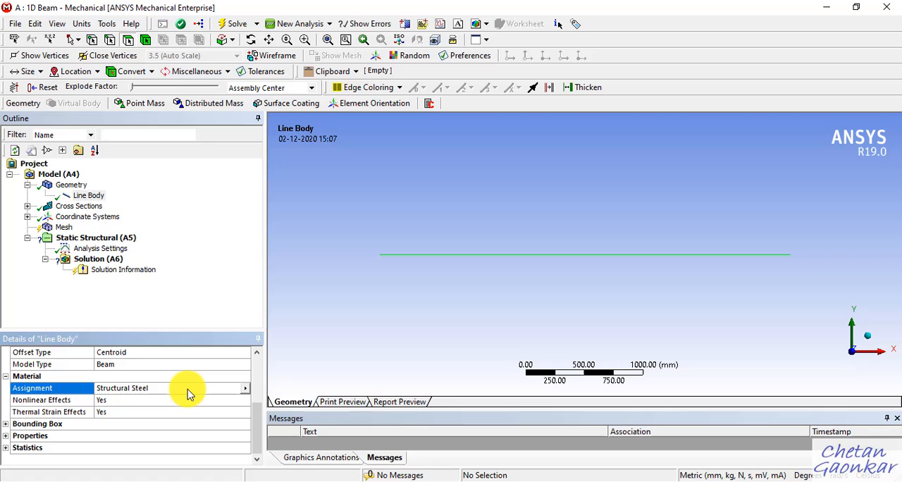
pyautogui.click(245, 389)
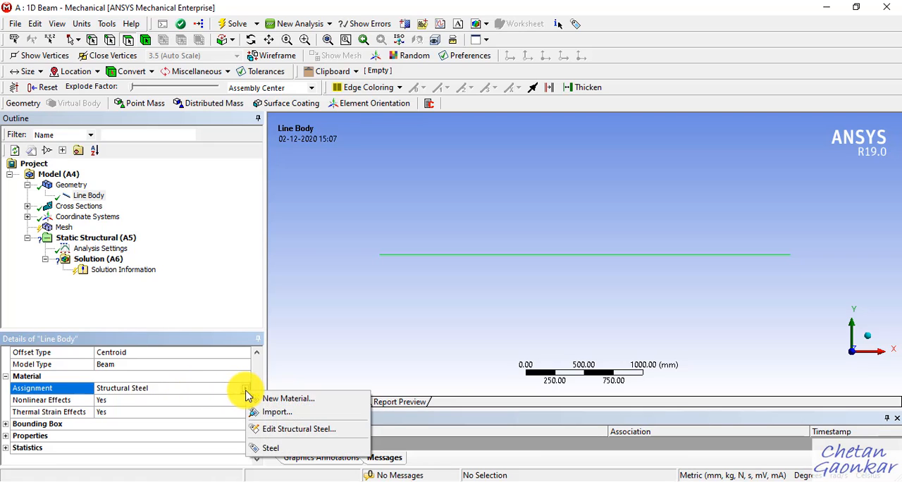
pyautogui.click(289, 450)
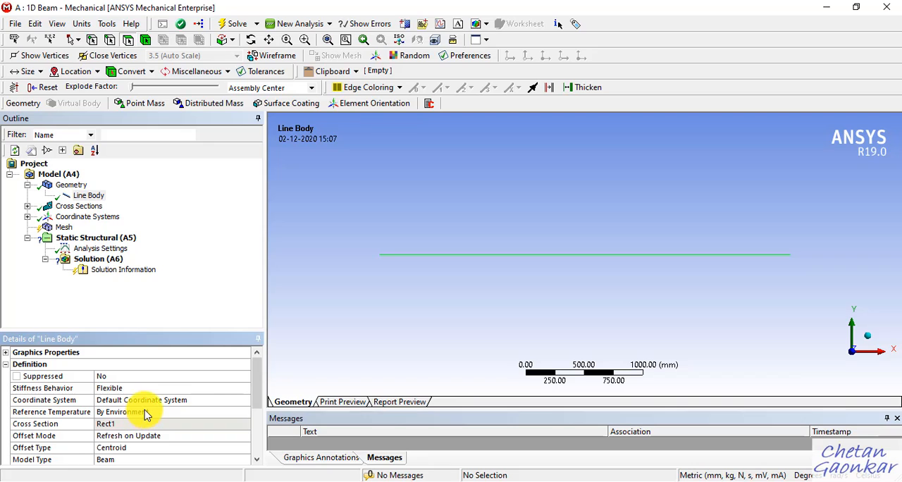
pyautogui.scroll(-1, 143, 400)
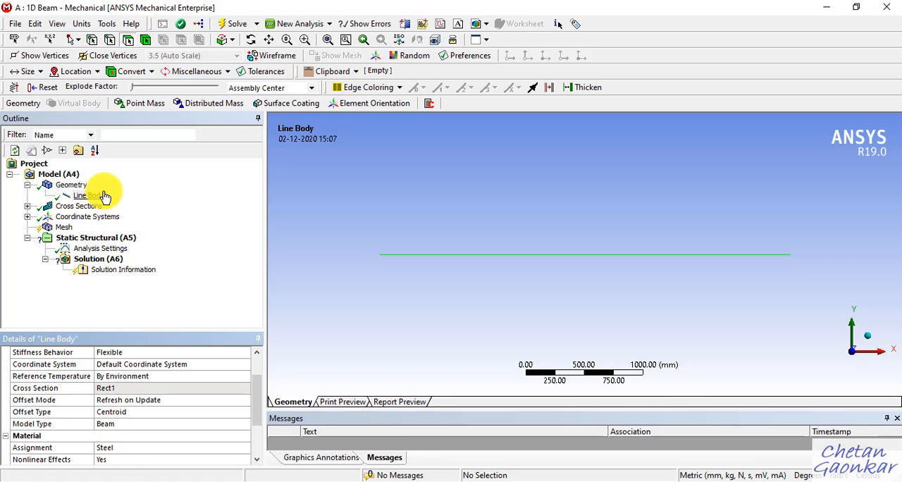
# Step: Expand the Cross Sections branch and generate the beam's mesh with the default settings
pyautogui.click(27, 206)
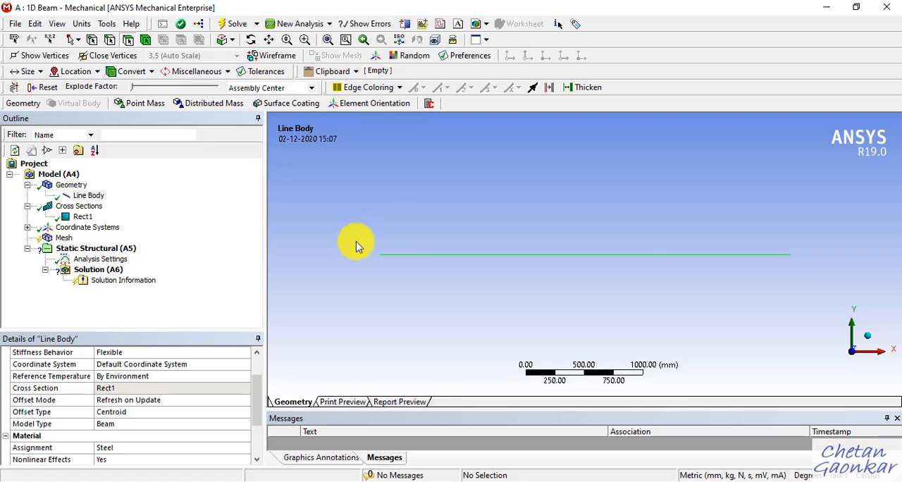
pyautogui.click(62, 241)
pyautogui.rightClick(62, 240)
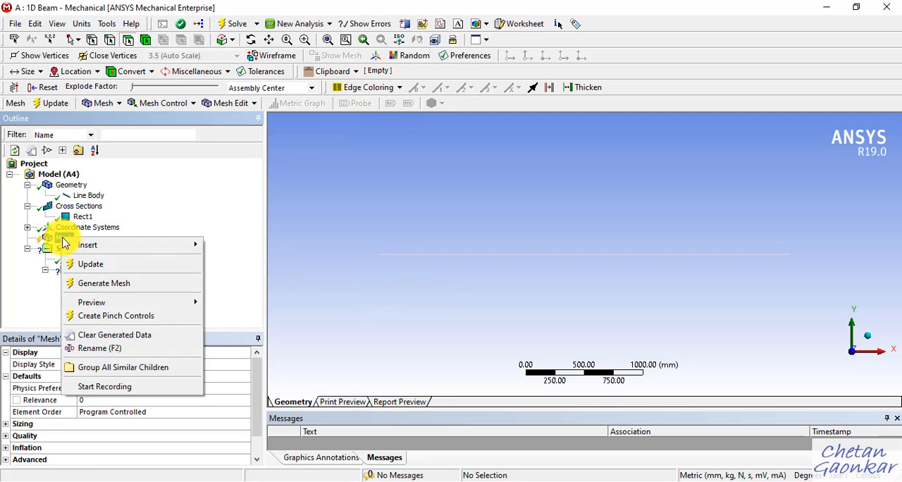
pyautogui.click(97, 284)
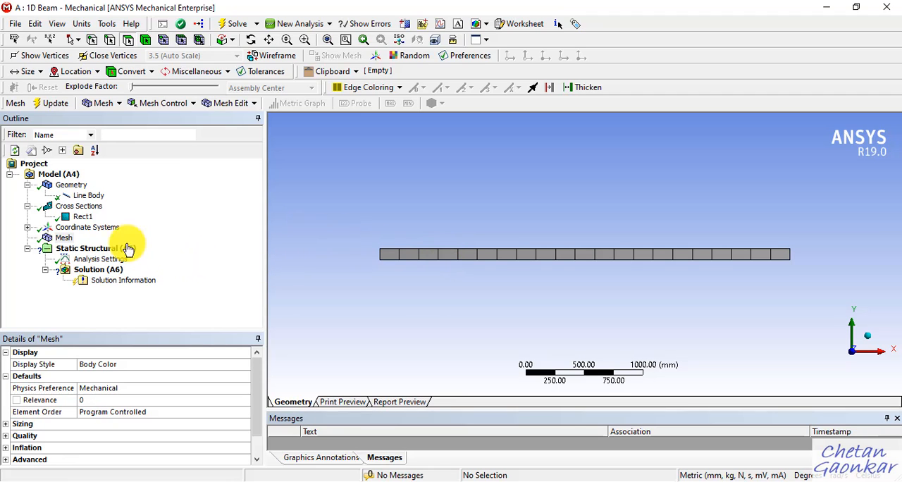
# Step: Turn off the Thick Shells and Beams display so the mesh is drawn as a line with nodes
pyautogui.click(64, 27)
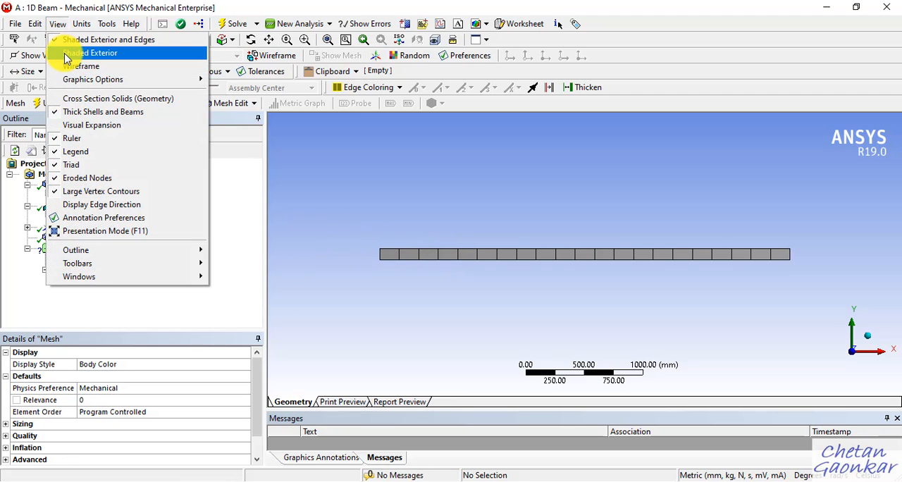
pyautogui.click(445, 191)
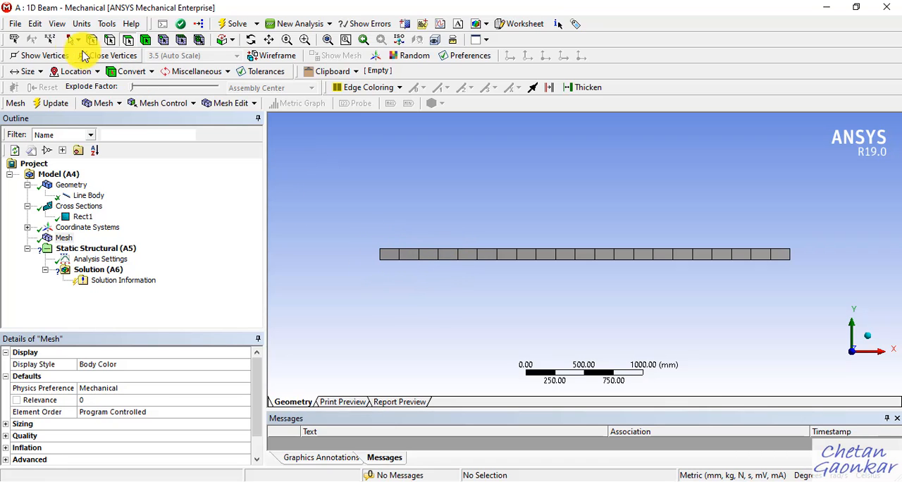
pyautogui.click(59, 26)
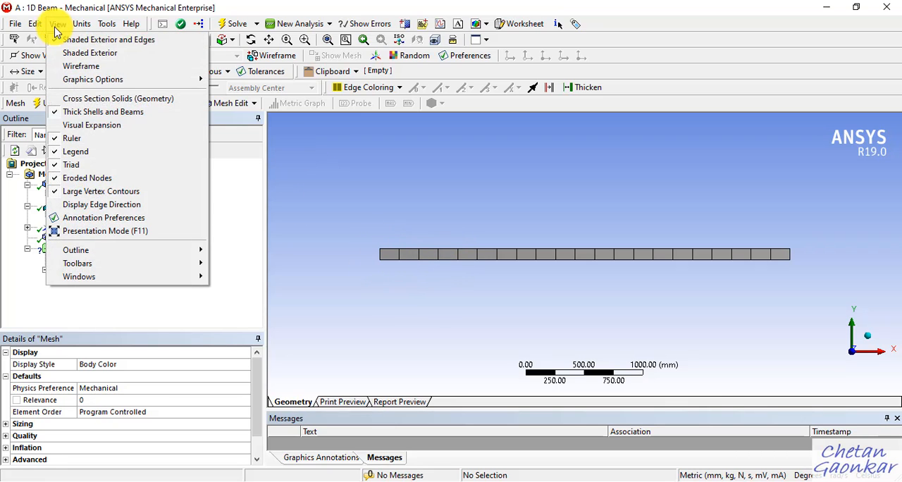
pyautogui.click(73, 120)
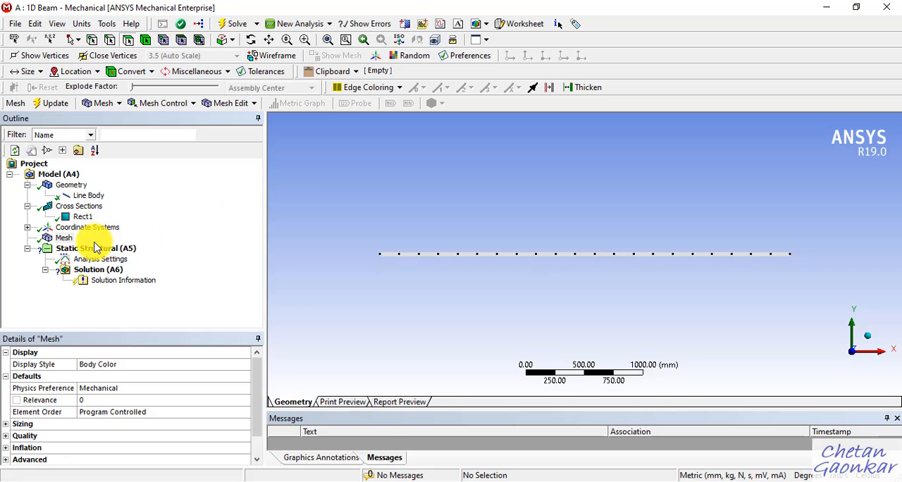
# Step: Examine the mesh's sizing settings, including Element Size and Defeature Size, and the available mesh control types
pyautogui.click(68, 242)
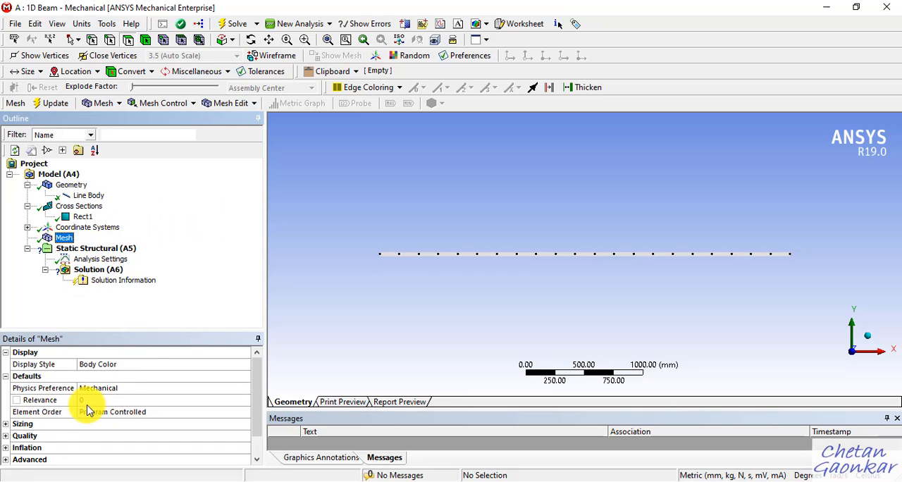
pyautogui.click(6, 426)
pyautogui.scroll(-2, 113, 423)
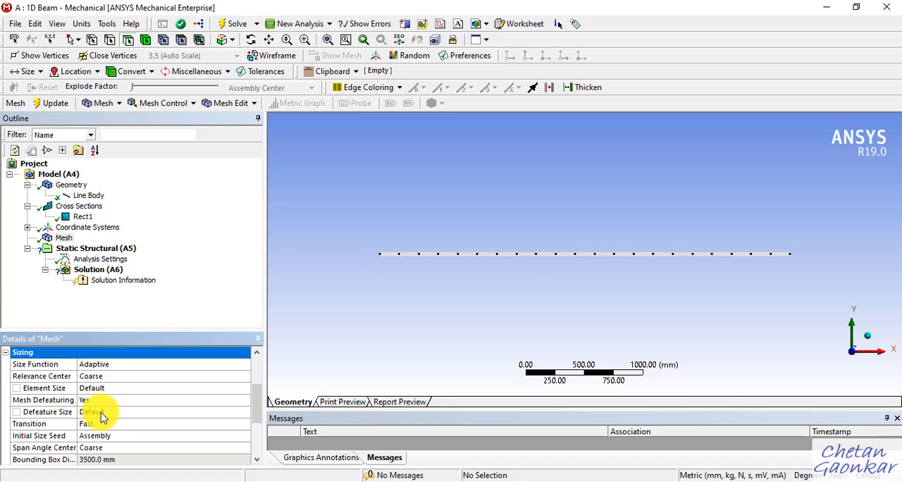
pyautogui.click(105, 413)
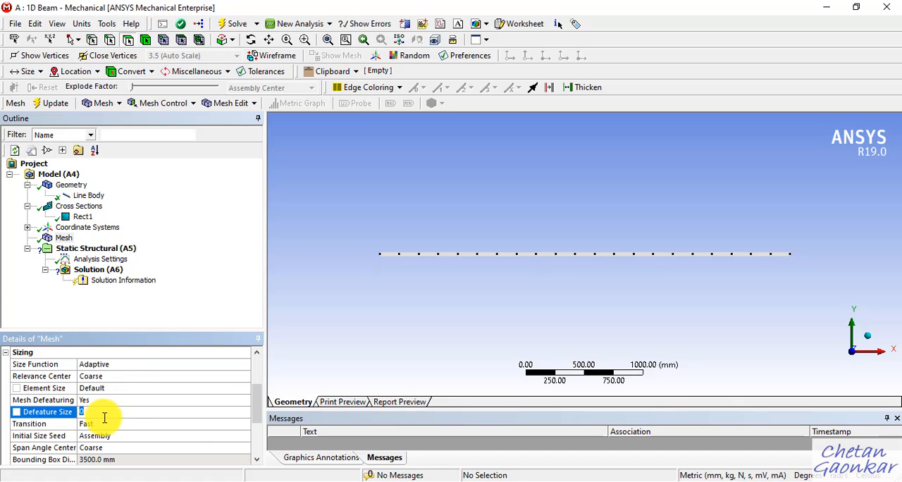
pyautogui.click(40, 387)
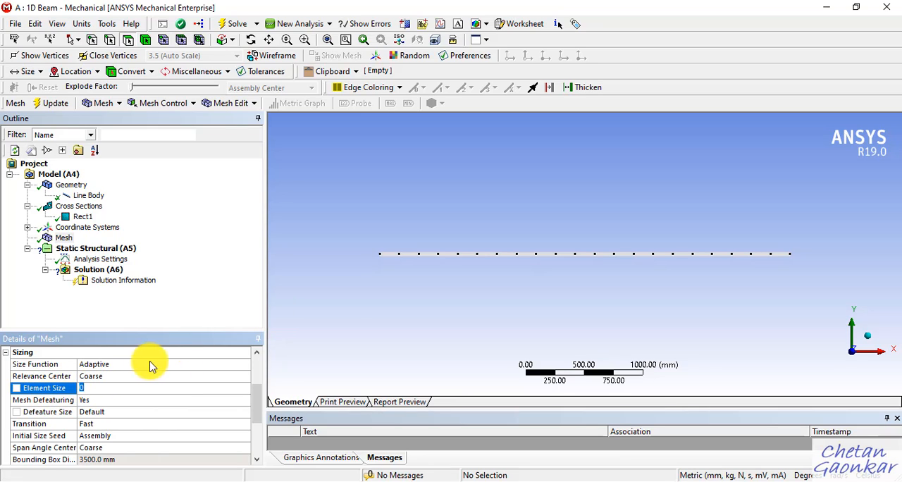
pyautogui.click(246, 265)
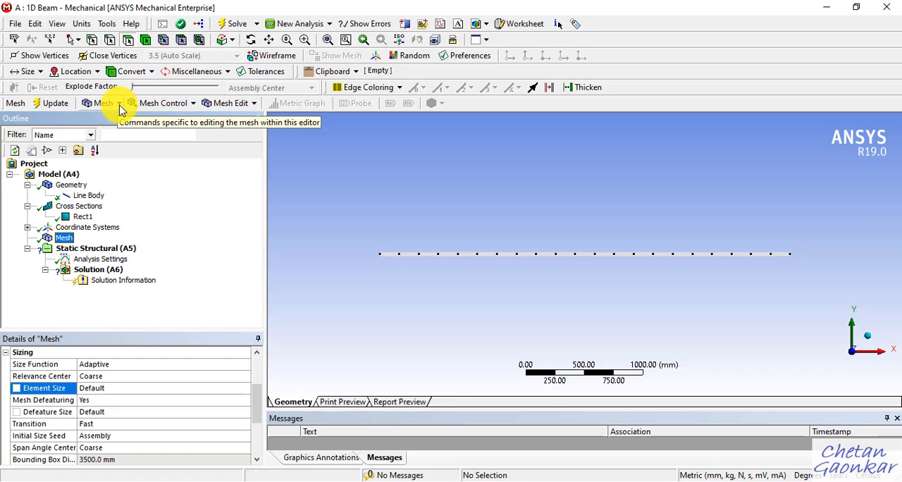
pyautogui.click(192, 105)
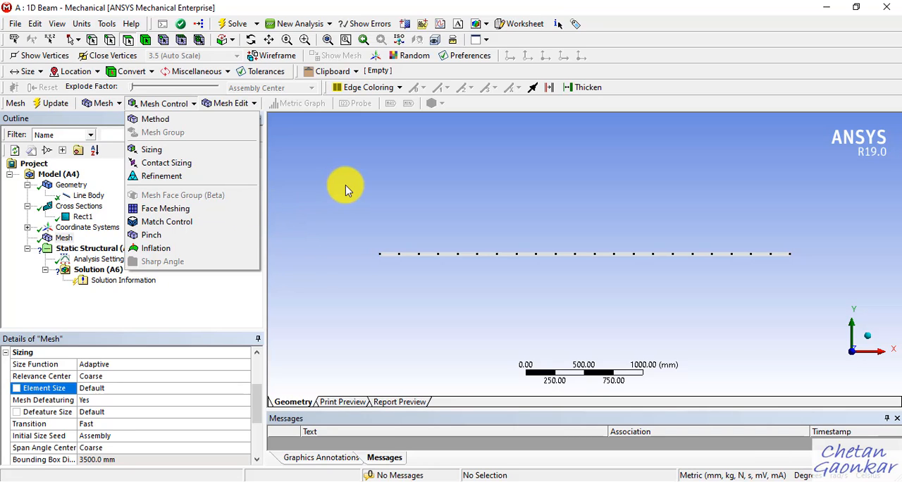
pyautogui.click(327, 177)
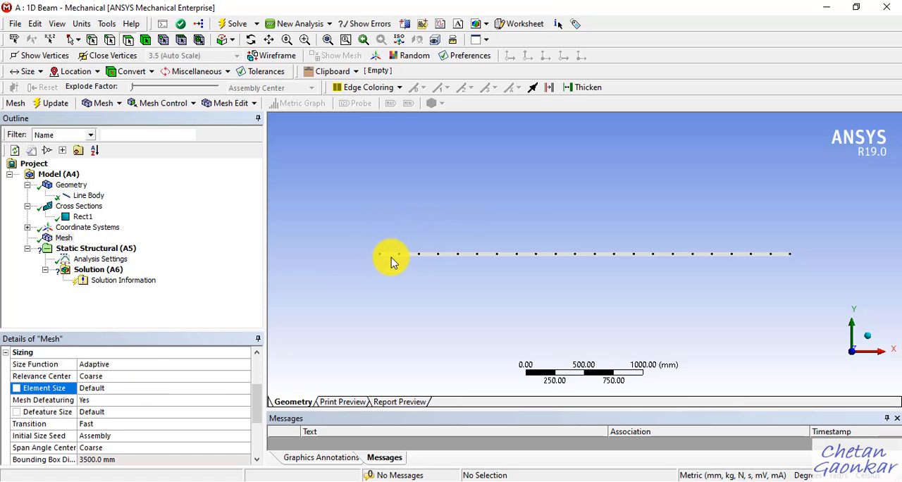
pyautogui.click(191, 242)
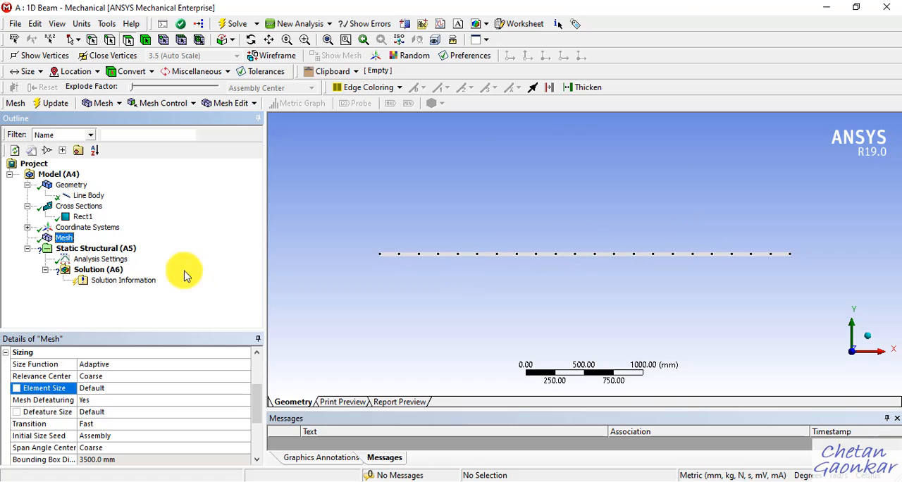
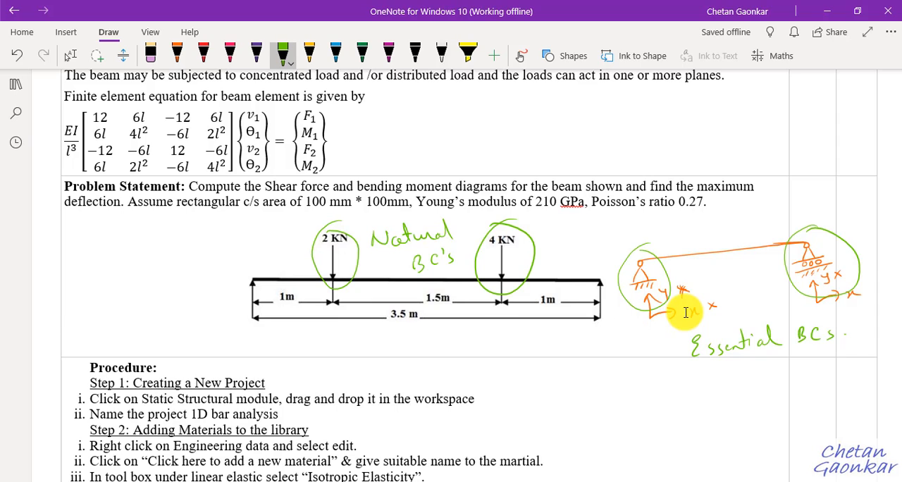
# Step: Switch from OneNote to ANSYS Mechanical and add a Simply Supported condition to the Static Structural analysis
pyautogui.click(70, 56)
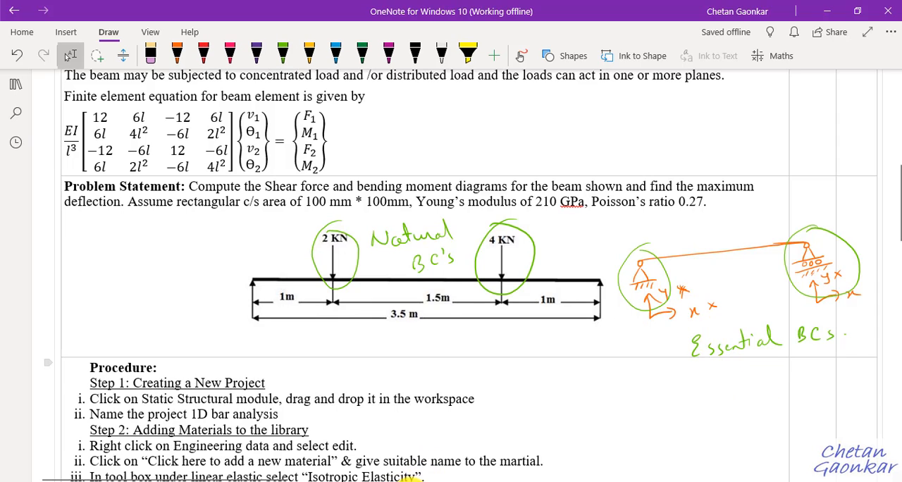
pyautogui.moveTo(438, 480)
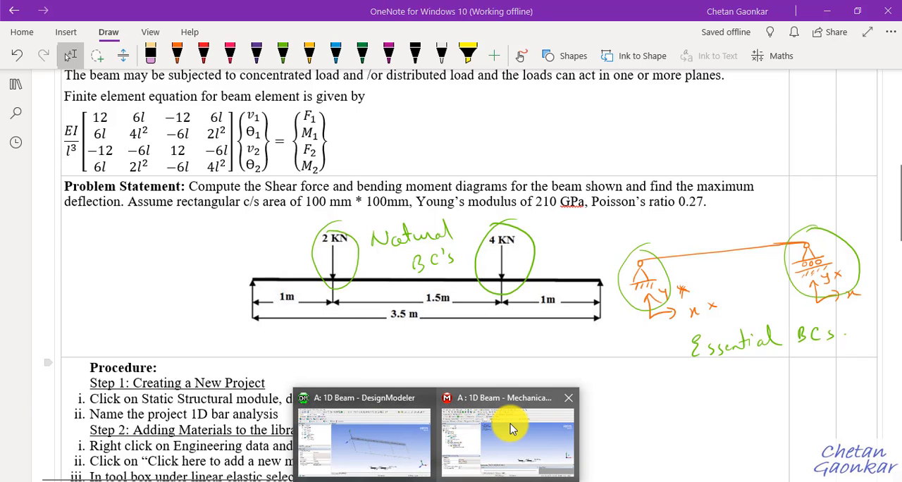
pyautogui.click(496, 405)
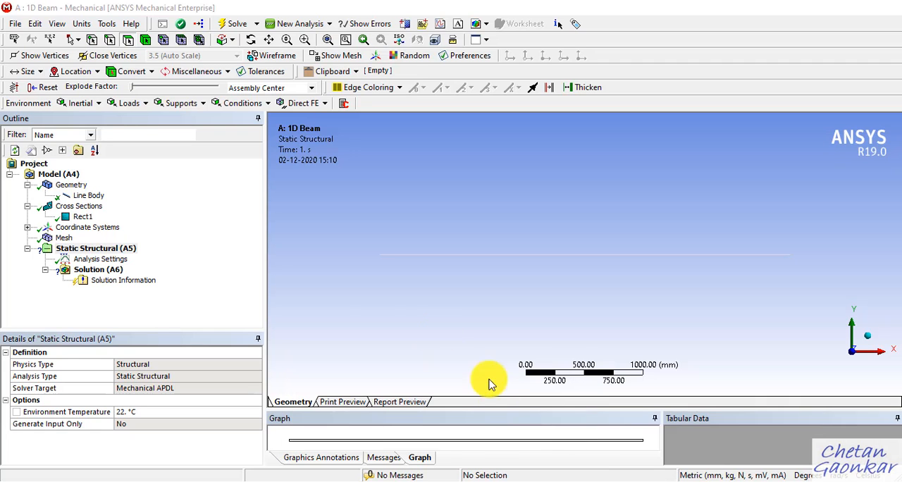
pyautogui.click(110, 250)
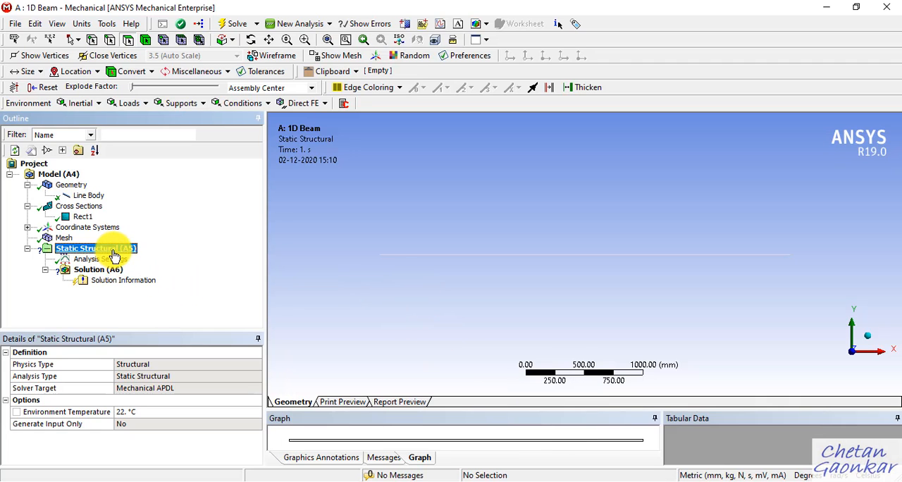
pyautogui.click(200, 106)
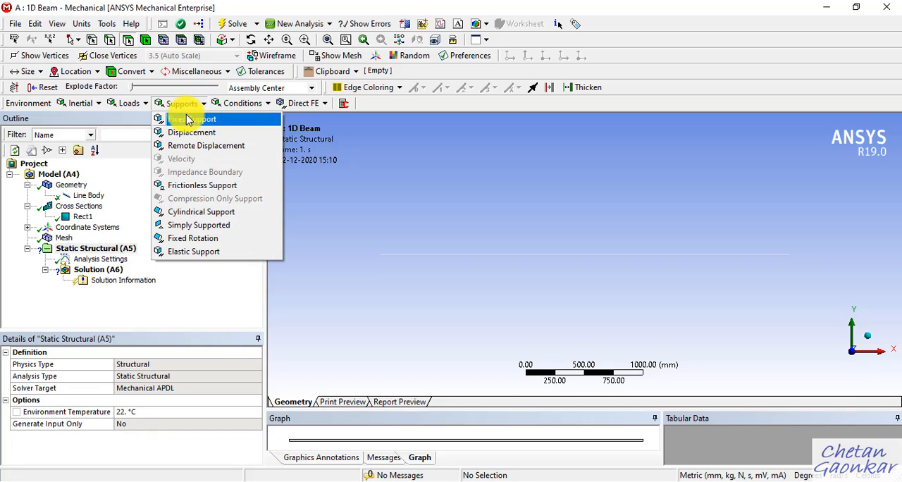
pyautogui.click(208, 226)
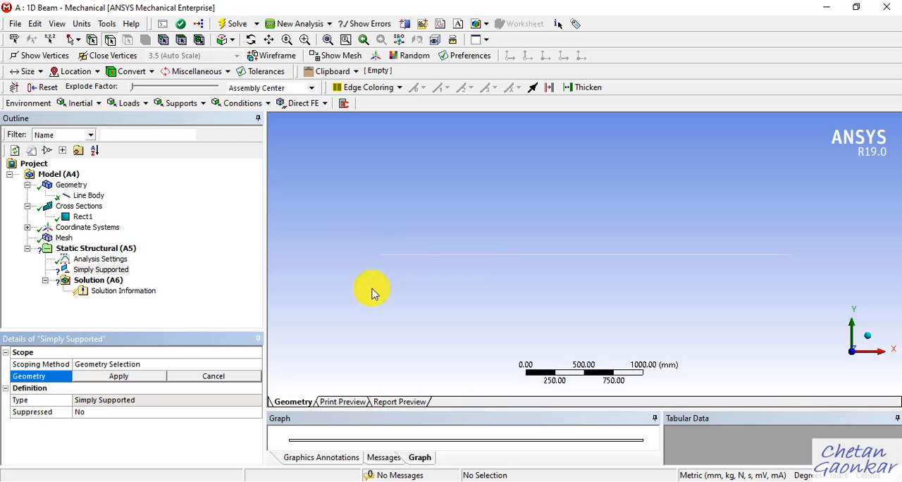
# Step: Read the support-type definitions on the Ansys boundary conditions page in OneNote, including Fixed Support, Displacement and Simply Supported
pyautogui.click(371, 481)
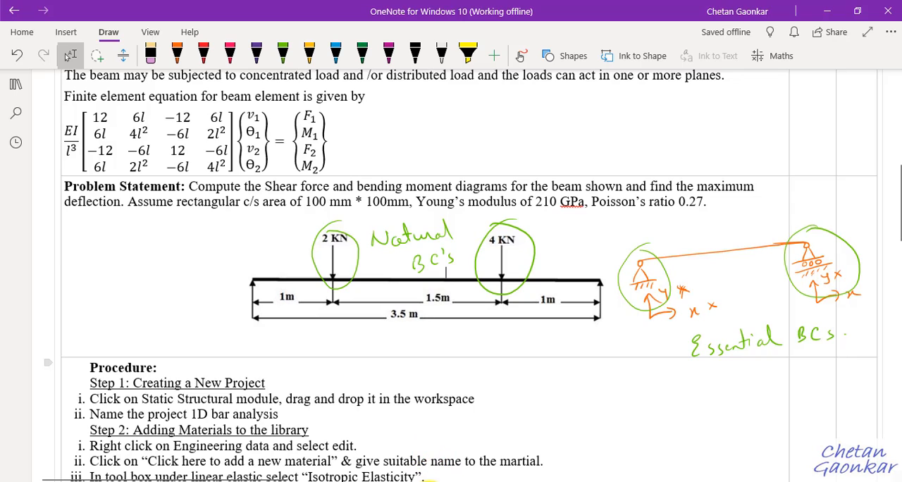
pyautogui.click(431, 481)
pyautogui.click(488, 455)
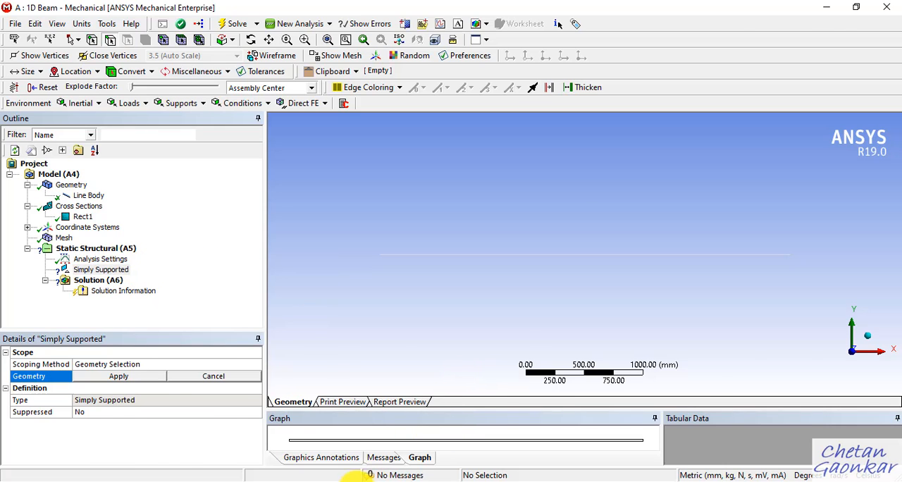
pyautogui.click(356, 481)
pyautogui.click(15, 84)
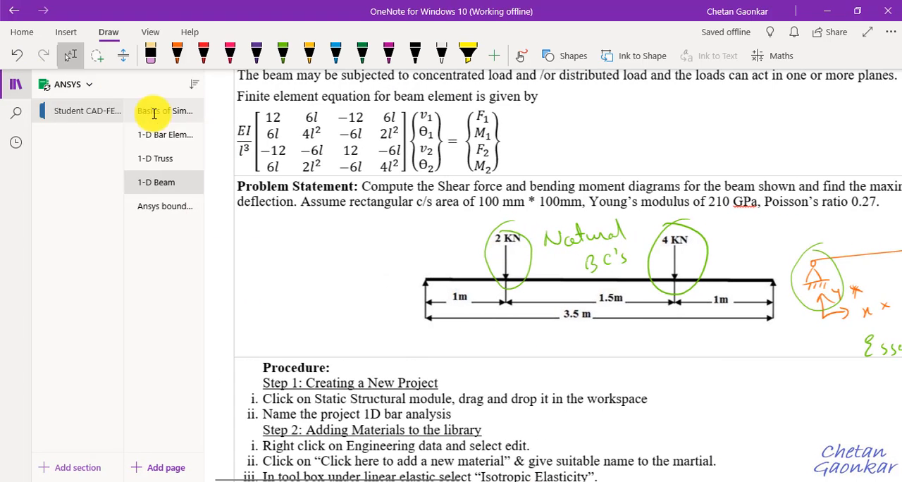
pyautogui.click(176, 207)
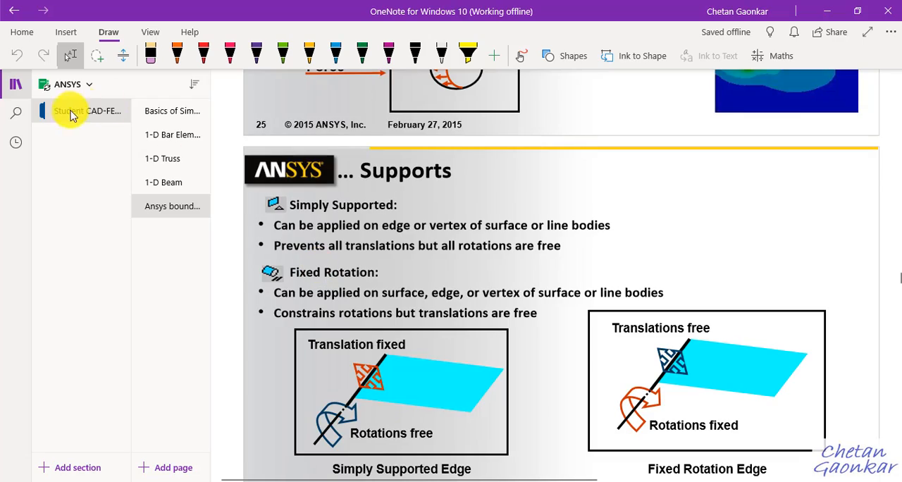
pyautogui.click(12, 85)
pyautogui.scroll(10, 262, 238)
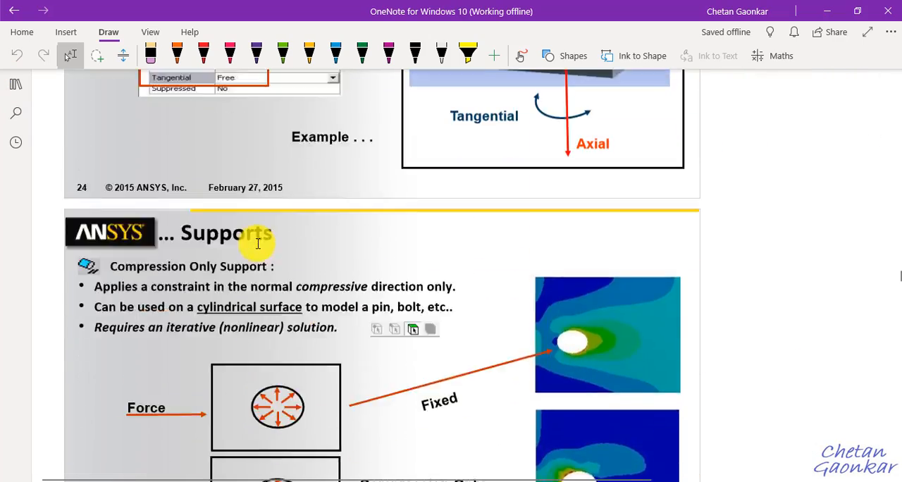
pyautogui.scroll(12, 255, 242)
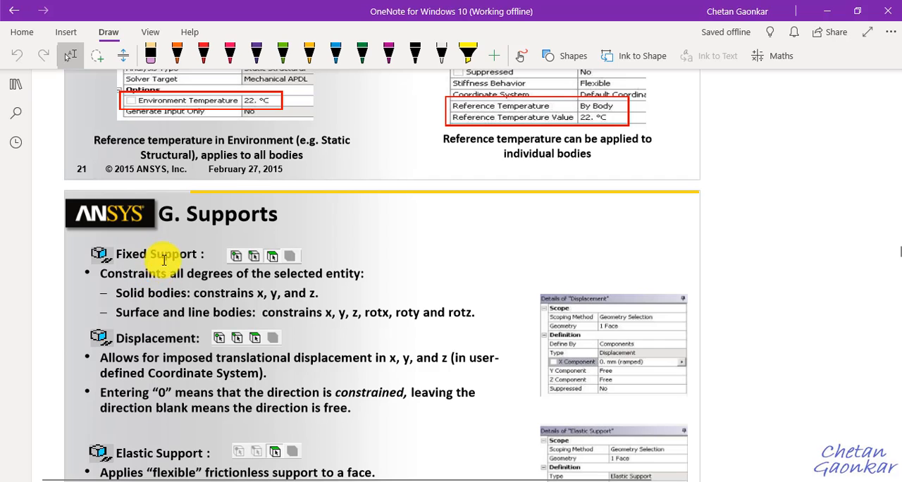
pyautogui.scroll(-10, 171, 255)
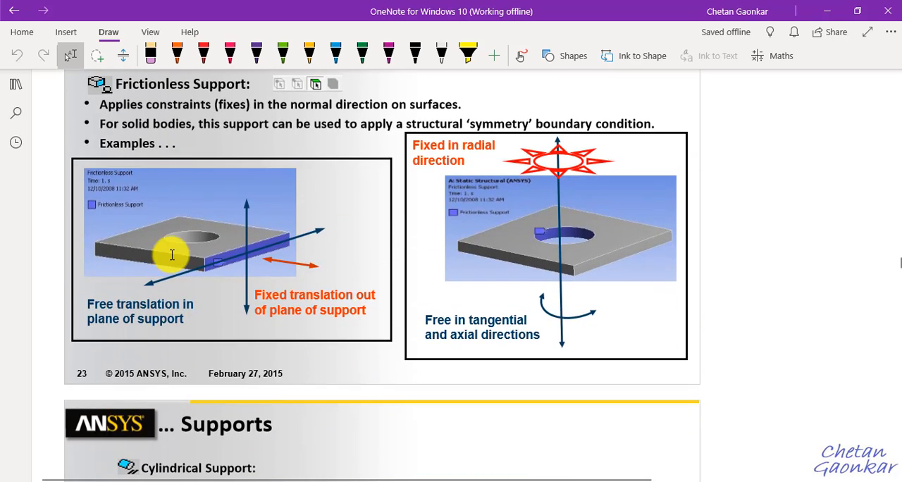
pyautogui.scroll(5, 171, 255)
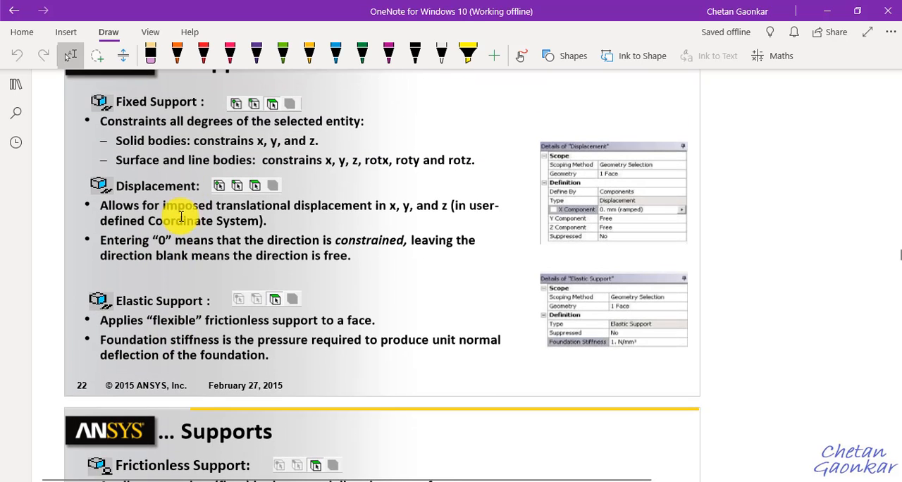
pyautogui.scroll(-5, 228, 296)
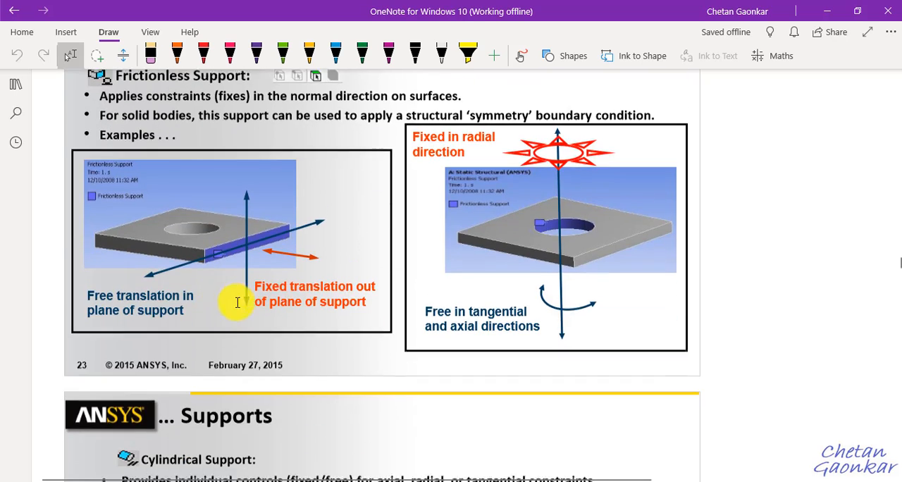
pyautogui.scroll(-5, 238, 302)
pyautogui.scroll(-6, 235, 296)
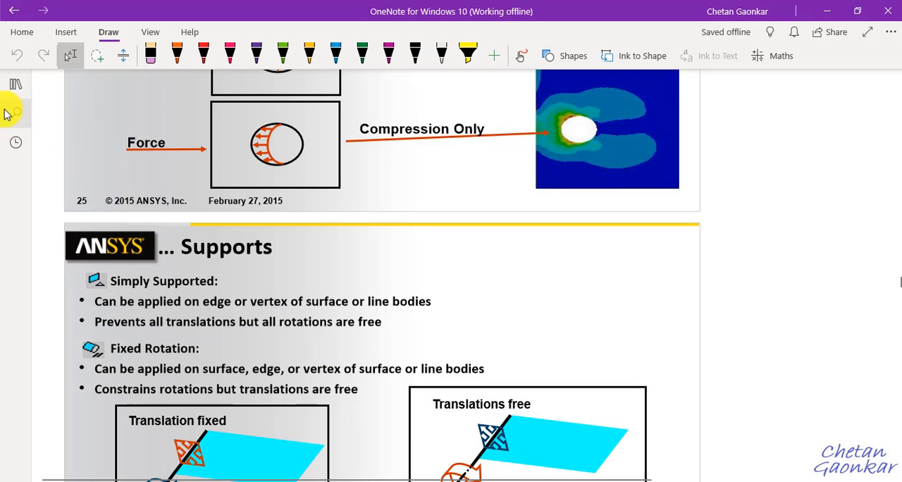
# Step: Return to the 1-D Beam page in OneNote and check the hand-drawn support sketch
pyautogui.click(15, 84)
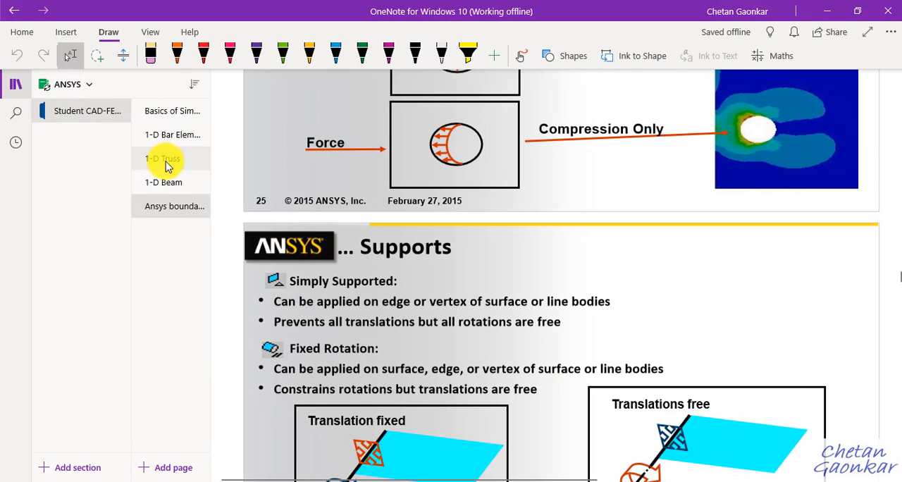
pyautogui.click(168, 185)
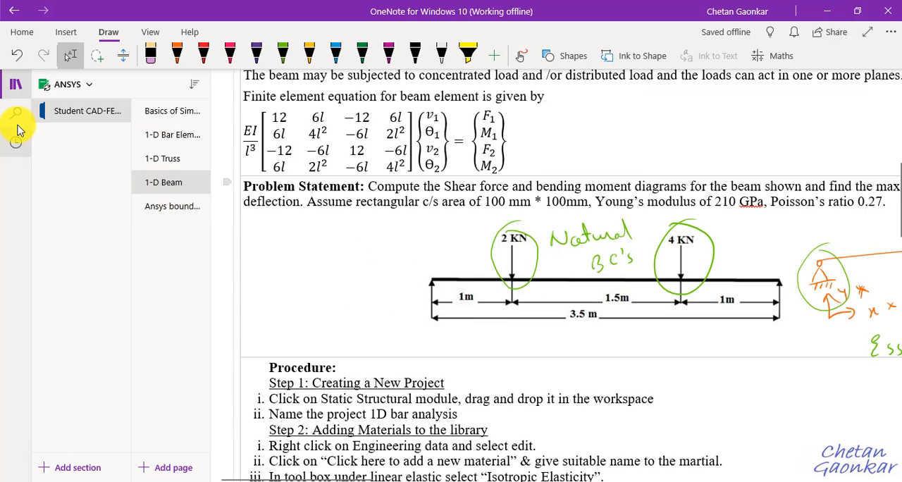
pyautogui.click(15, 85)
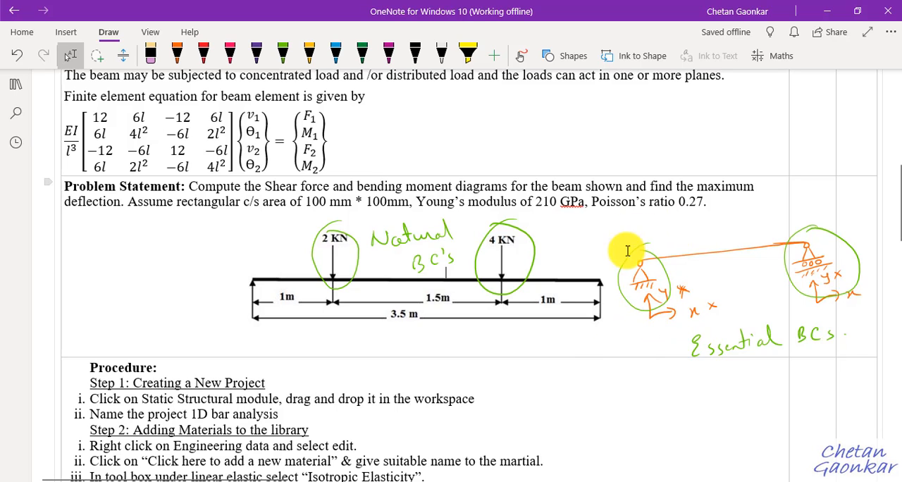
# Step: Switch back to ANSYS Mechanical and scope the Simply Supported condition to the beam's vertex at the origin
pyautogui.moveTo(444, 478)
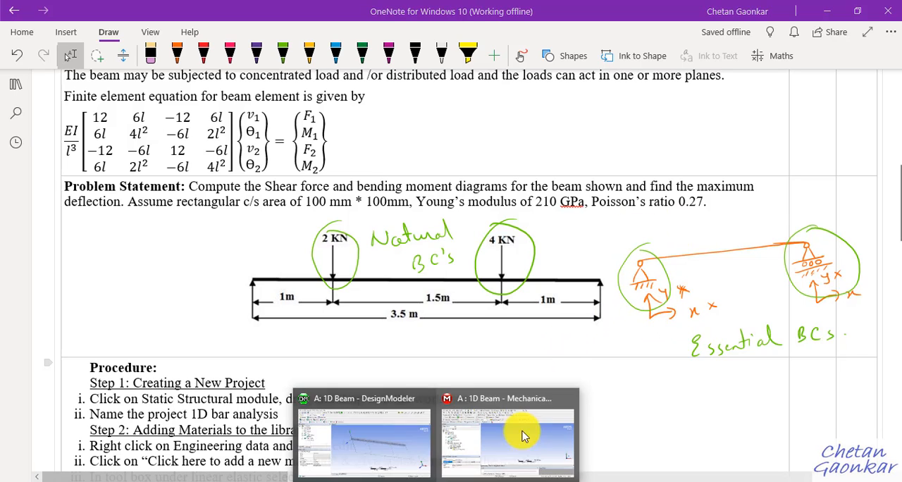
pyautogui.click(508, 423)
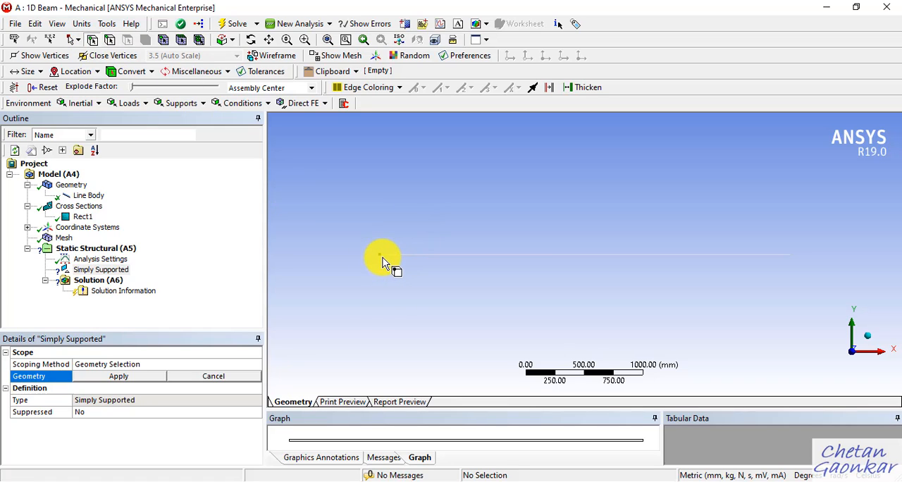
pyautogui.click(381, 258)
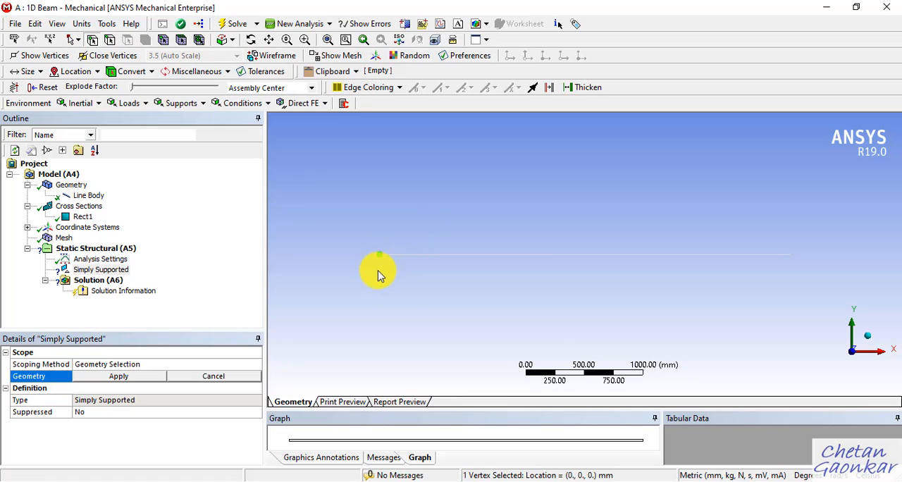
pyautogui.click(147, 377)
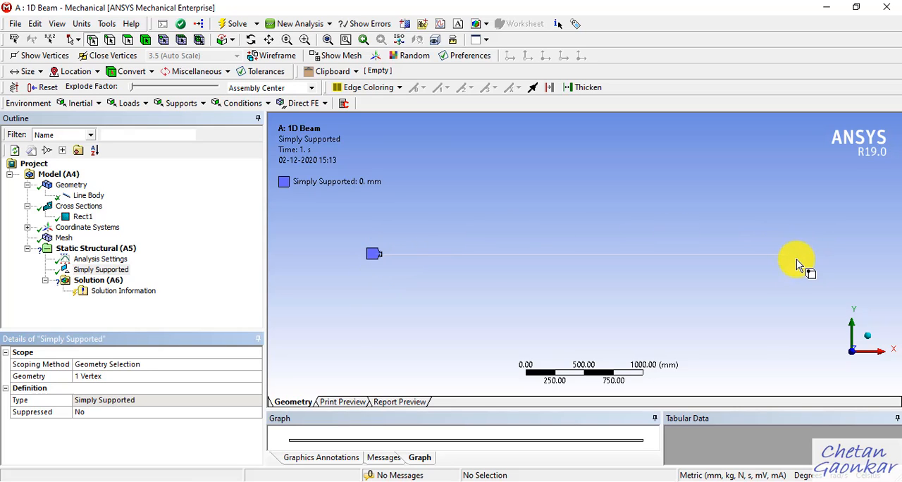
# Step: Check the roller support at the beam's far end in the OneNote sketch, and return to ANSYS Mechanical
pyautogui.click(377, 481)
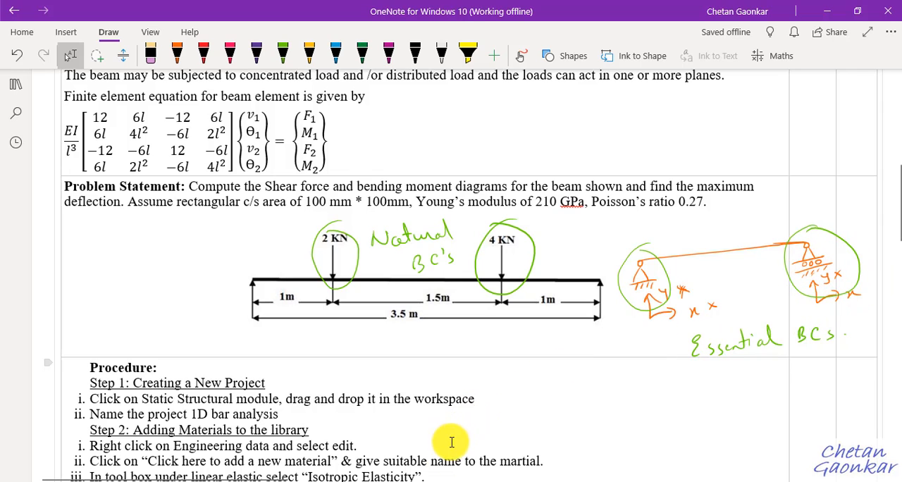
pyautogui.moveTo(434, 480)
pyautogui.click(536, 430)
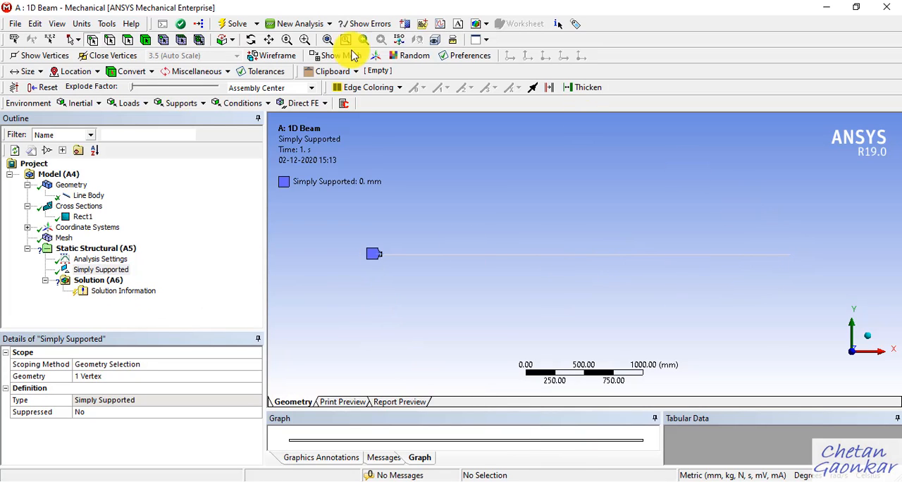
# Step: Add a Remote Displacement support to Static Structural and scope it to the beam's end vertex at X = 3500 mm
pyautogui.click(112, 250)
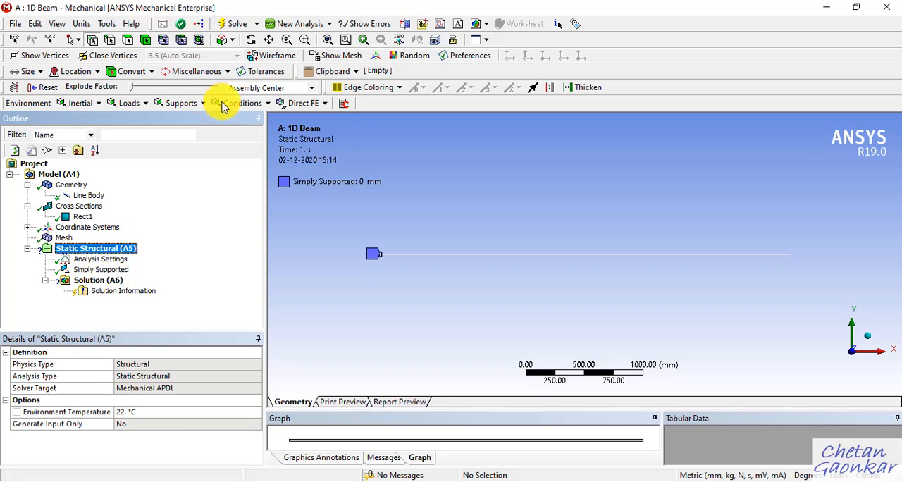
pyautogui.click(203, 104)
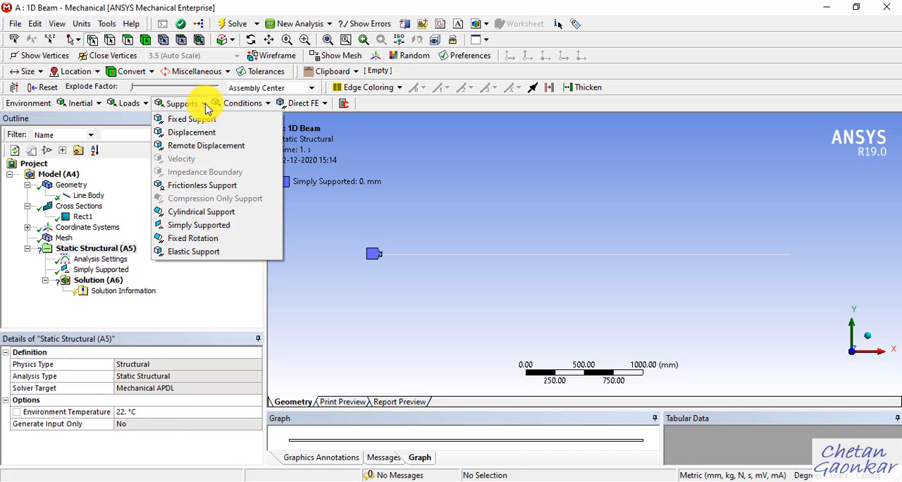
pyautogui.click(205, 146)
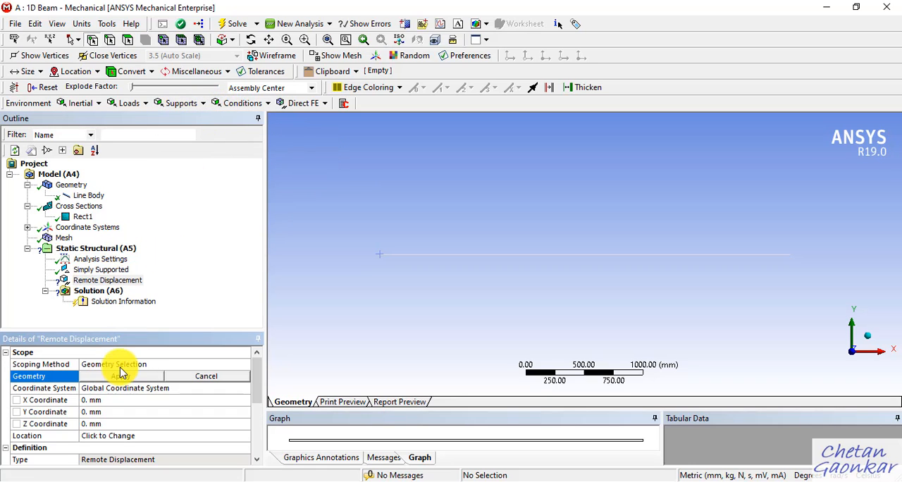
pyautogui.click(792, 258)
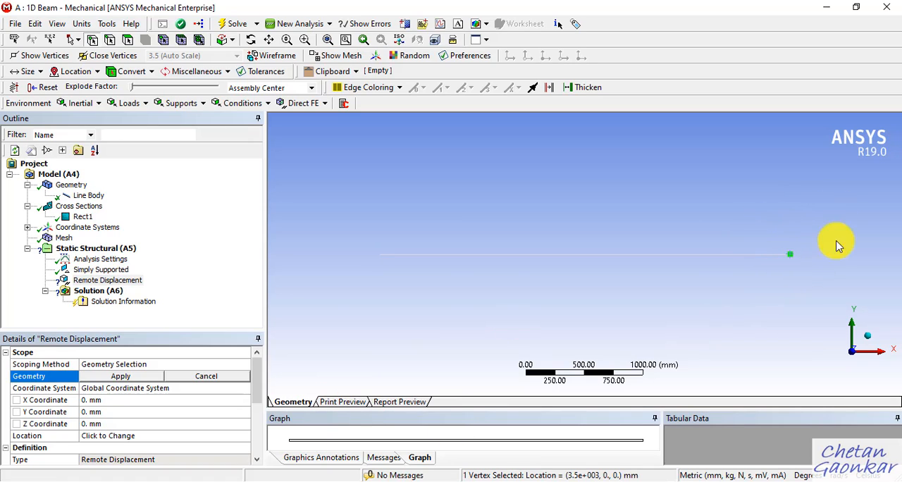
pyautogui.click(137, 377)
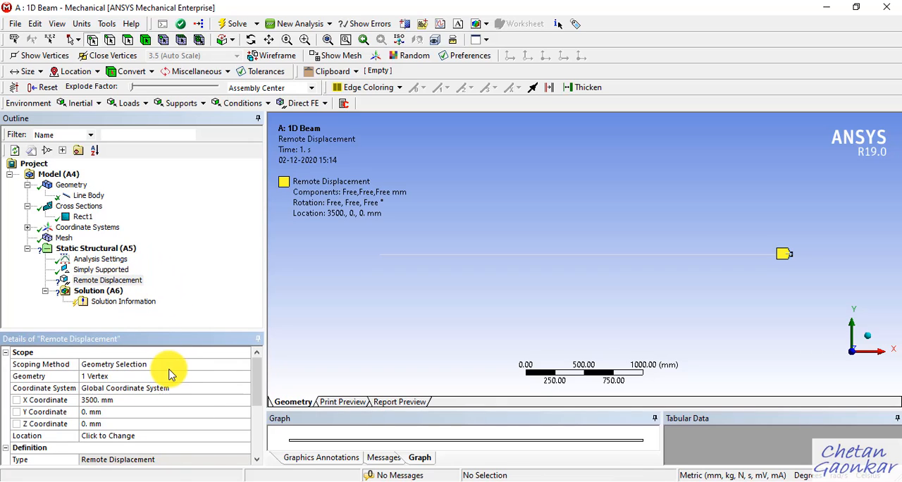
# Step: Set the Remote Displacement's Y Component and Z Component to 0 mm
pyautogui.scroll(-3, 164, 377)
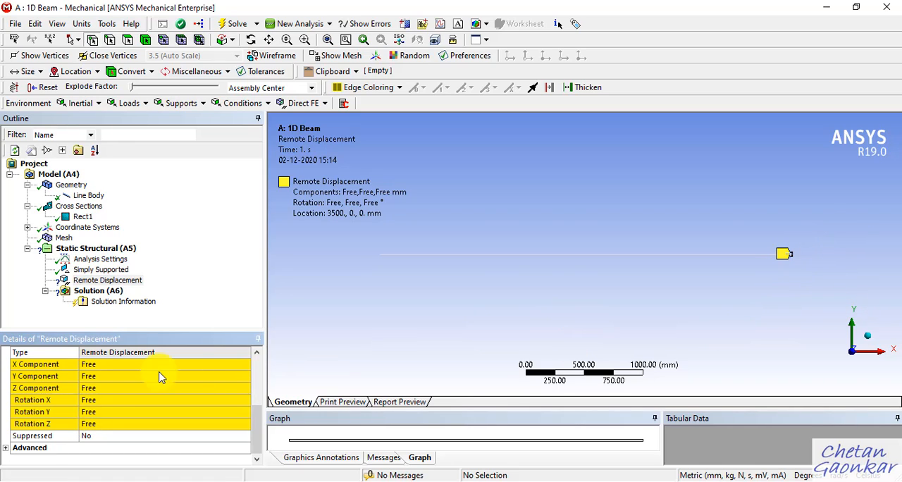
pyautogui.click(99, 377)
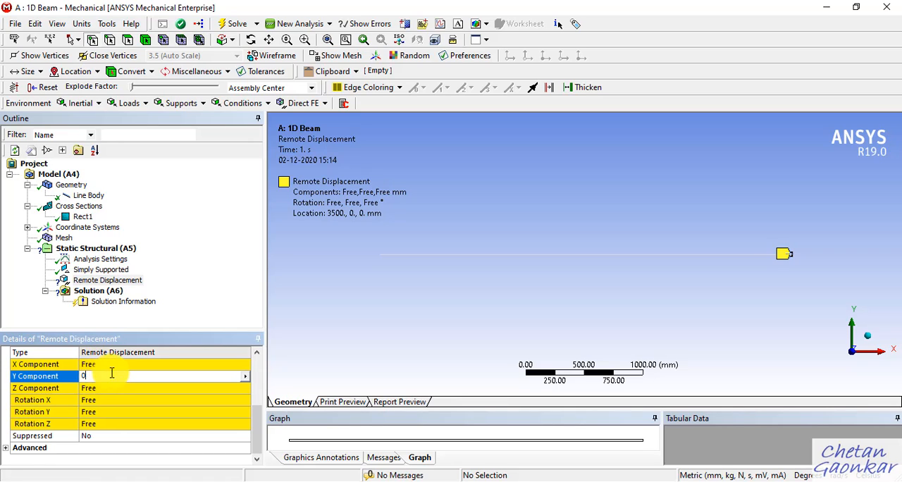
pyautogui.write('0')
pyautogui.press('Return')
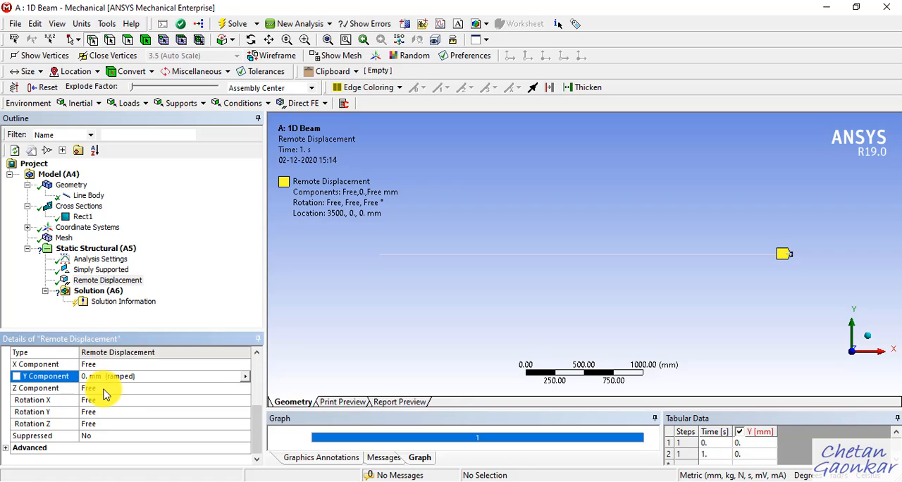
pyautogui.click(102, 390)
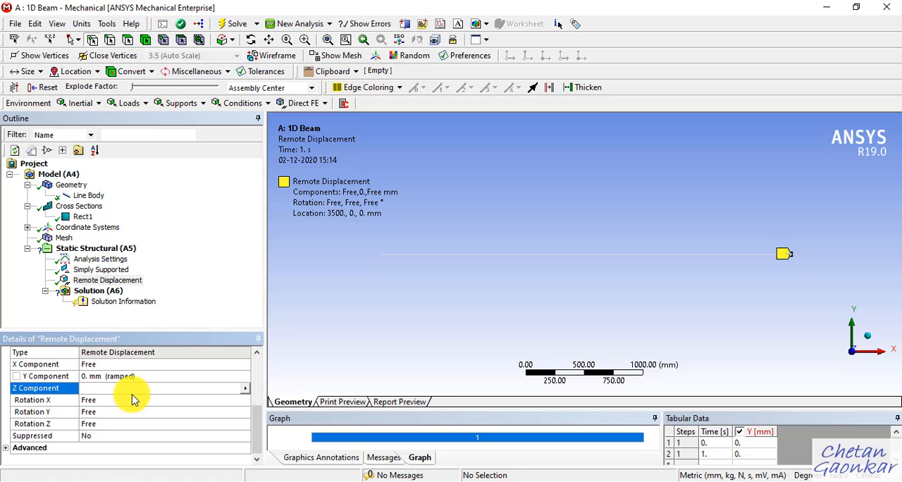
pyautogui.write('0')
pyautogui.press('Return')
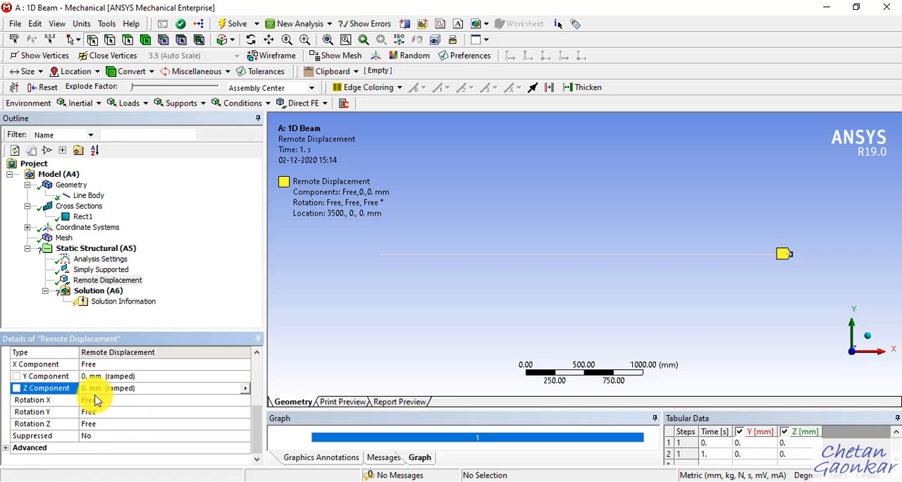
# Step: Set the Remote Displacement's Rotation X and Rotation Y to 0°
pyautogui.click(107, 401)
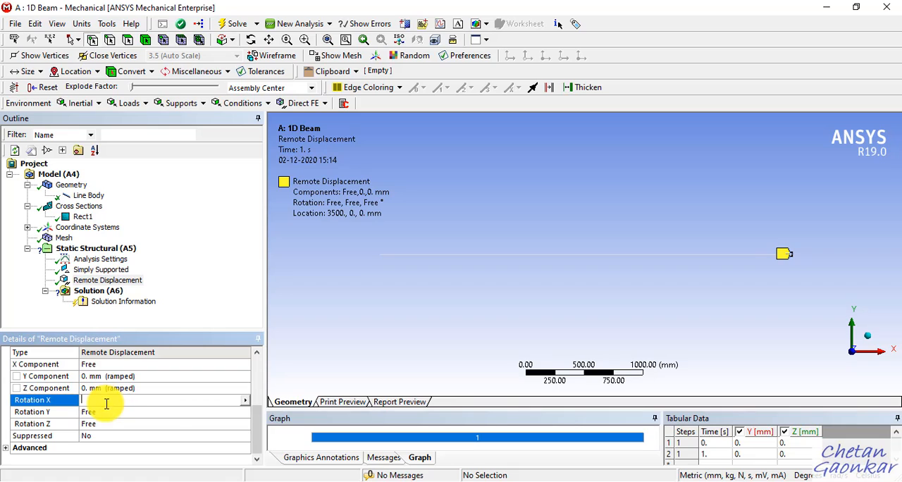
pyautogui.write('0')
pyautogui.press('Return')
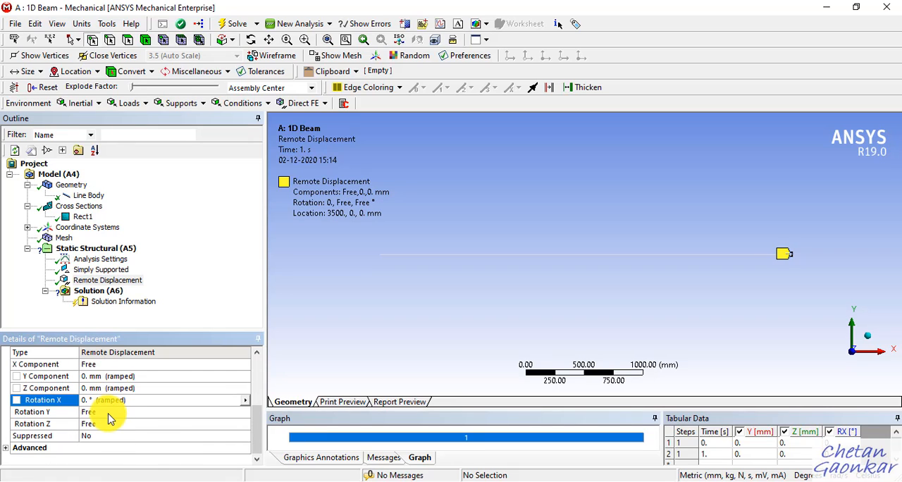
pyautogui.click(107, 413)
pyautogui.write('0')
pyautogui.press('Return')
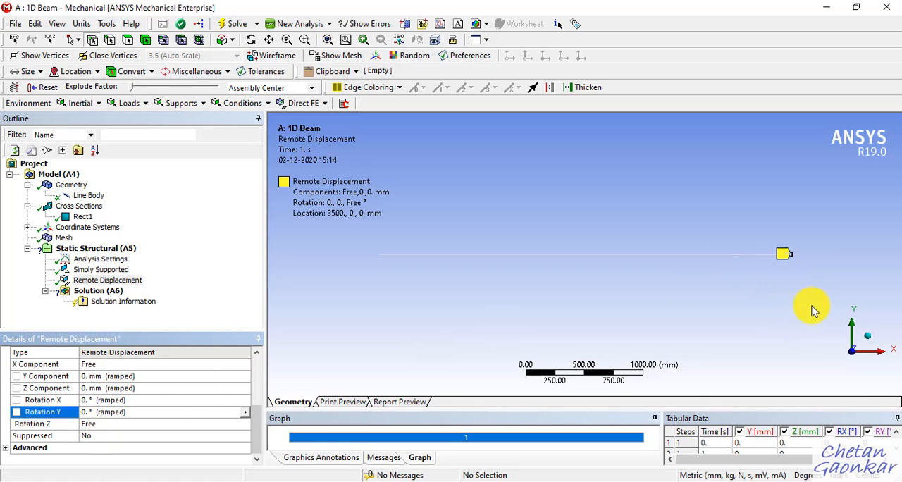
# Step: Review both supports on the beam under Static Structural, compare them with the OneNote sketch, and return to ANSYS Mechanical
pyautogui.moveTo(862, 288); pyautogui.dragTo(823, 345, button='middle')
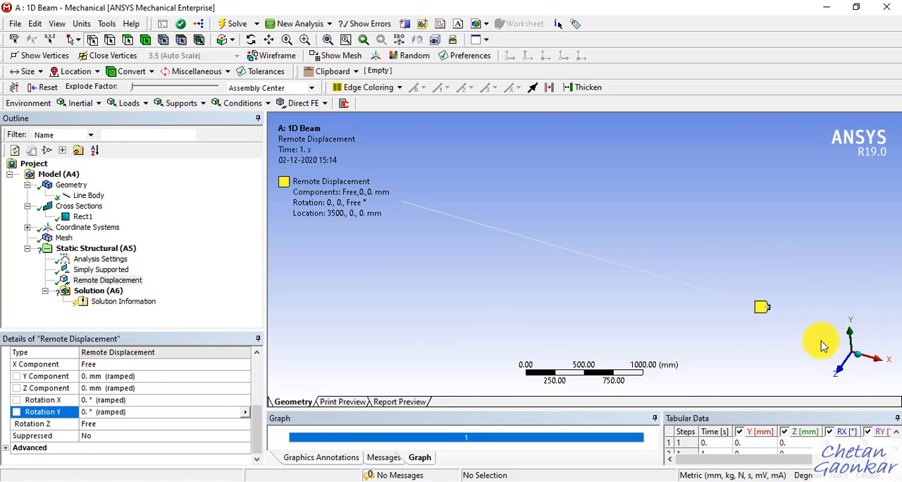
pyautogui.click(838, 380)
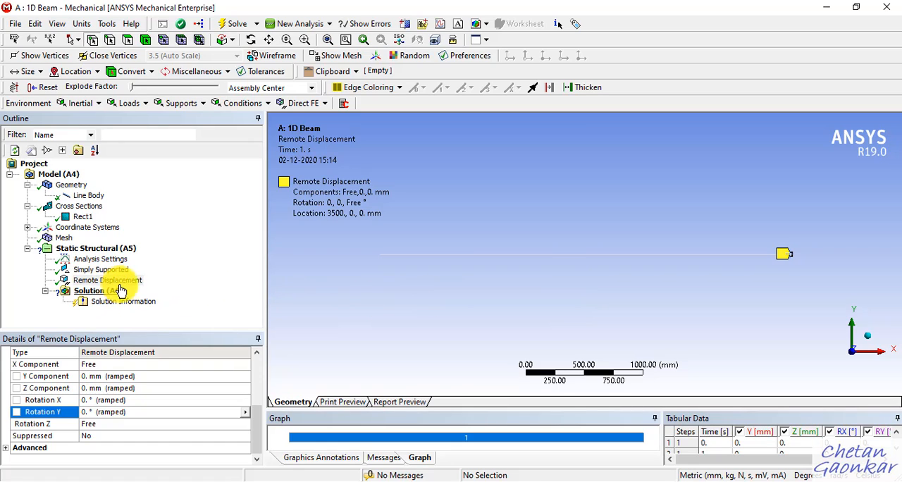
pyautogui.click(127, 249)
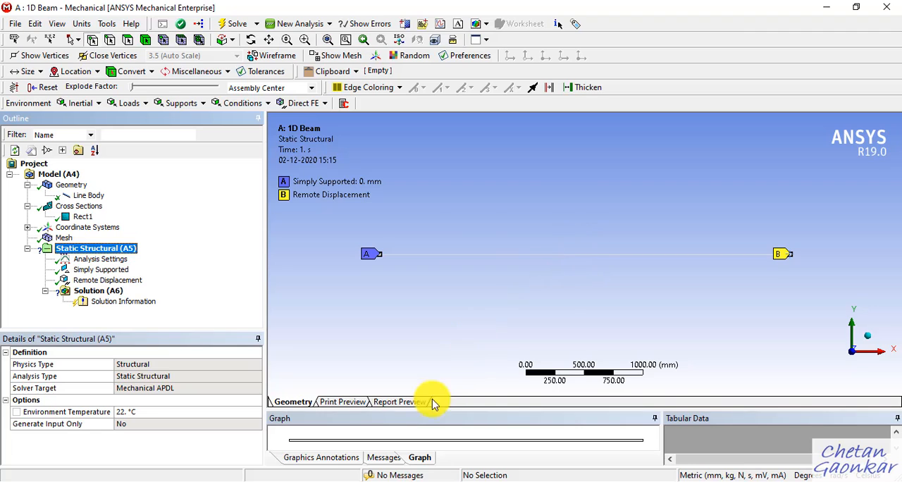
pyautogui.click(377, 476)
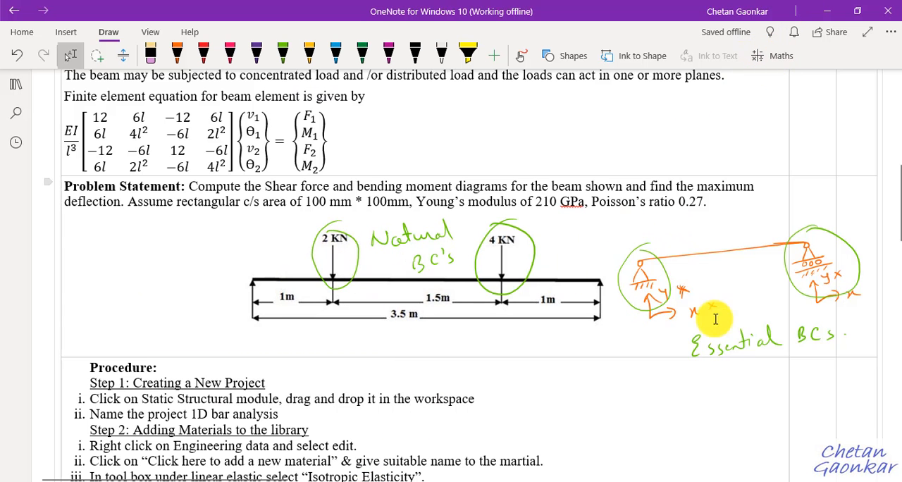
pyautogui.click(828, 11)
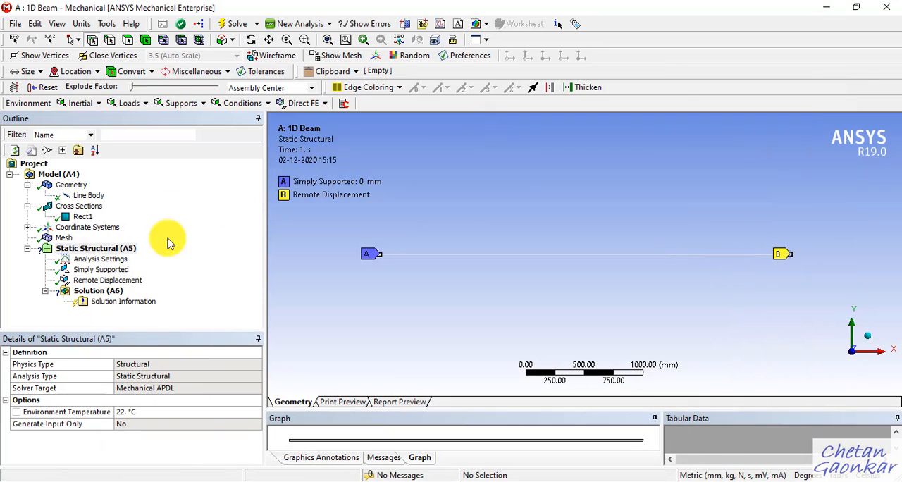
# Step: Add a Force load to the Static Structural analysis
pyautogui.click(106, 249)
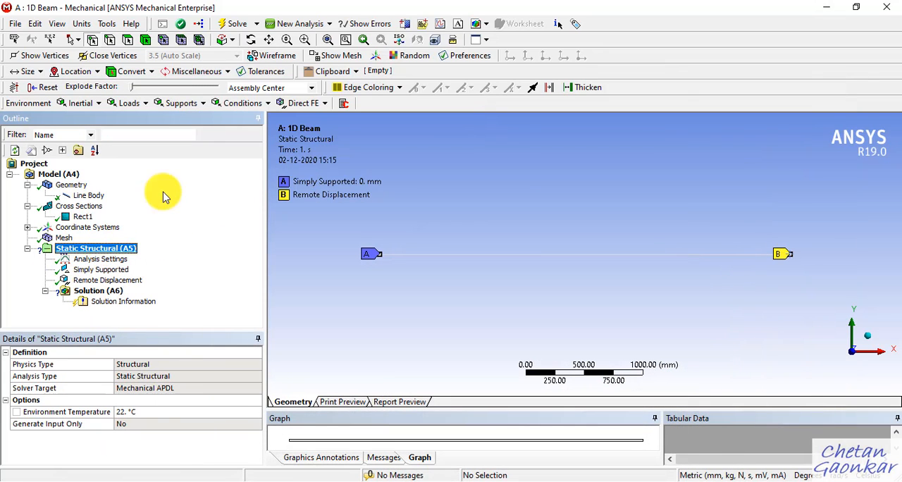
pyautogui.click(145, 106)
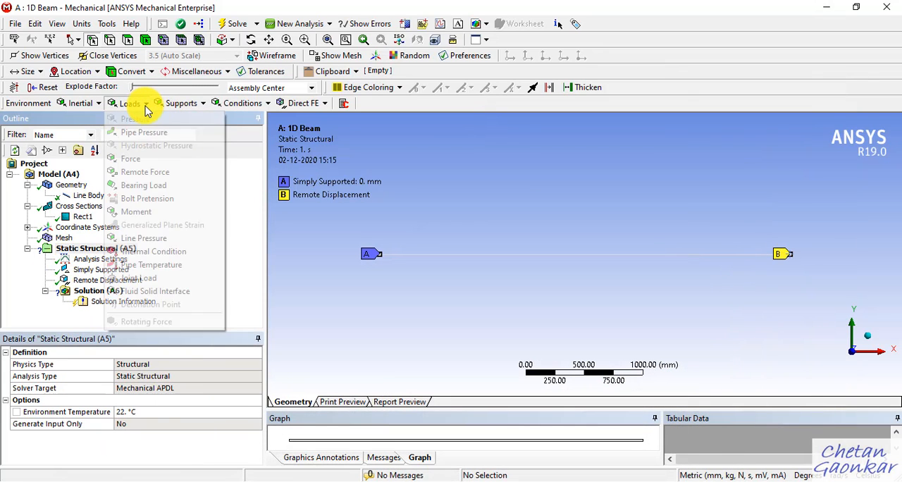
pyautogui.click(129, 161)
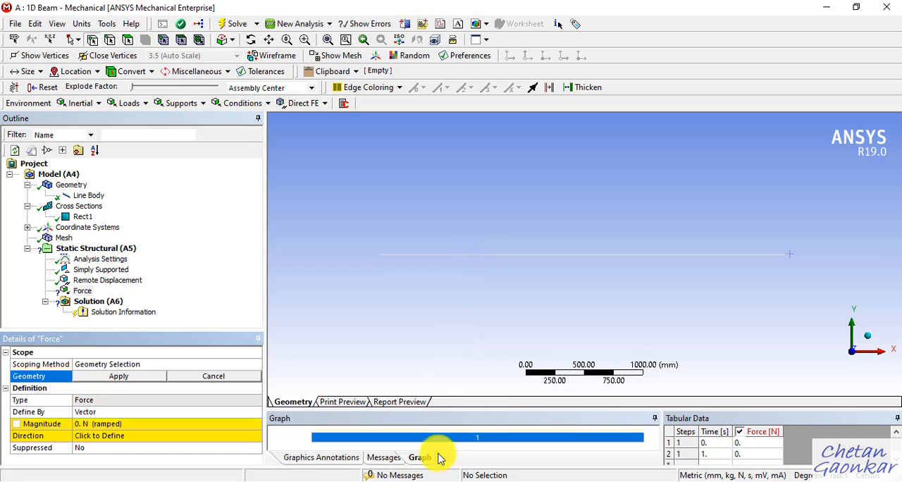
# Step: Check the 2 kN load's position in the OneNote sketch, and scope the Force to the beam vertex at X = 1000 mm in ANSYS Mechanical
pyautogui.click(396, 459)
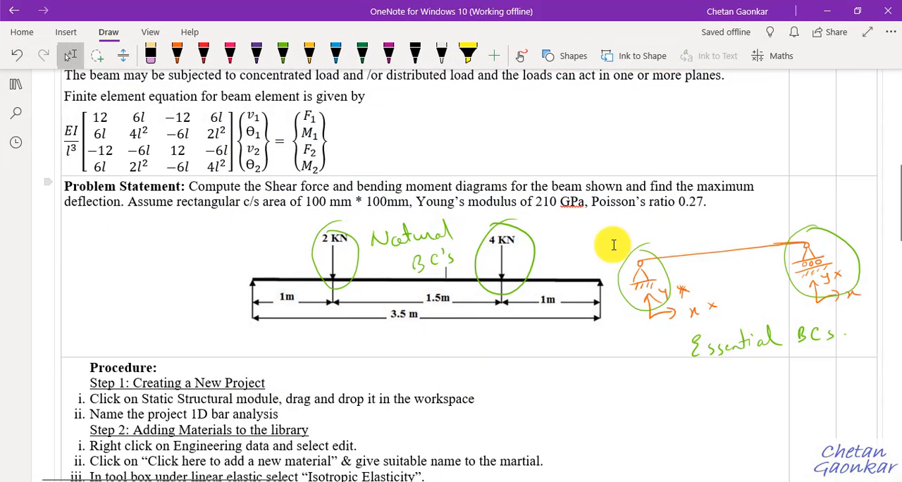
pyautogui.moveTo(438, 477)
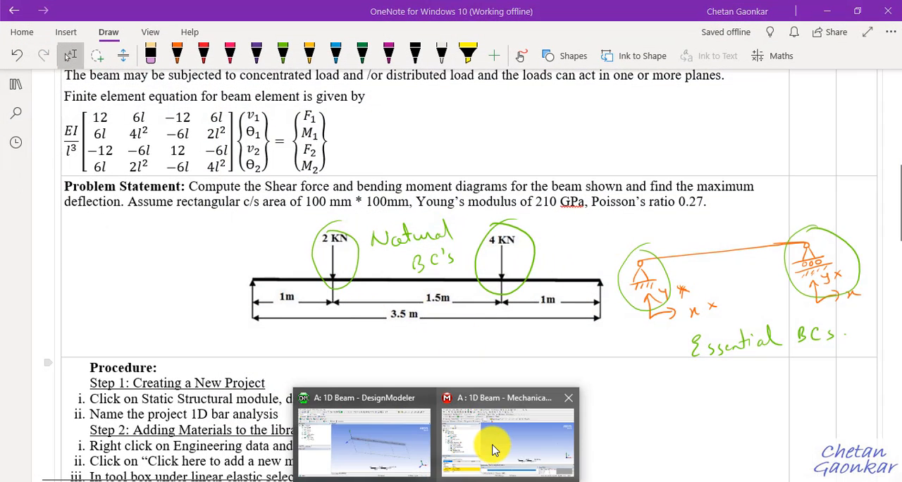
pyautogui.click(493, 450)
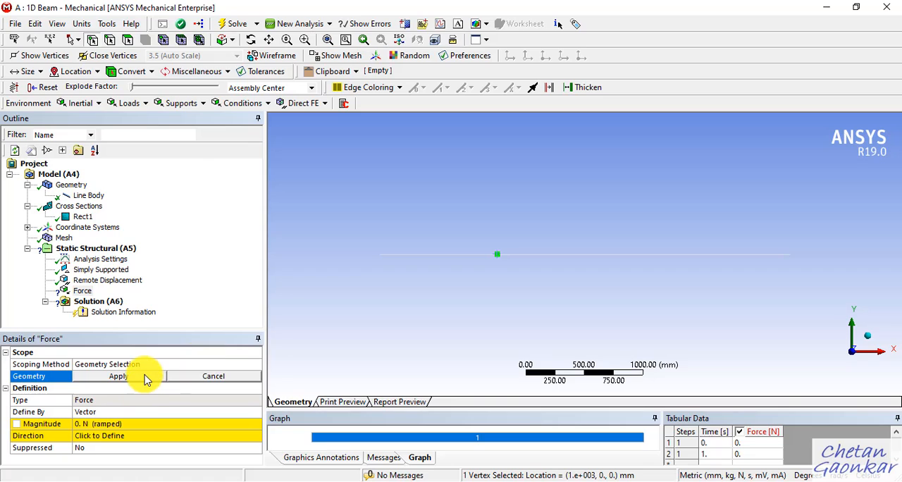
pyautogui.click(118, 376)
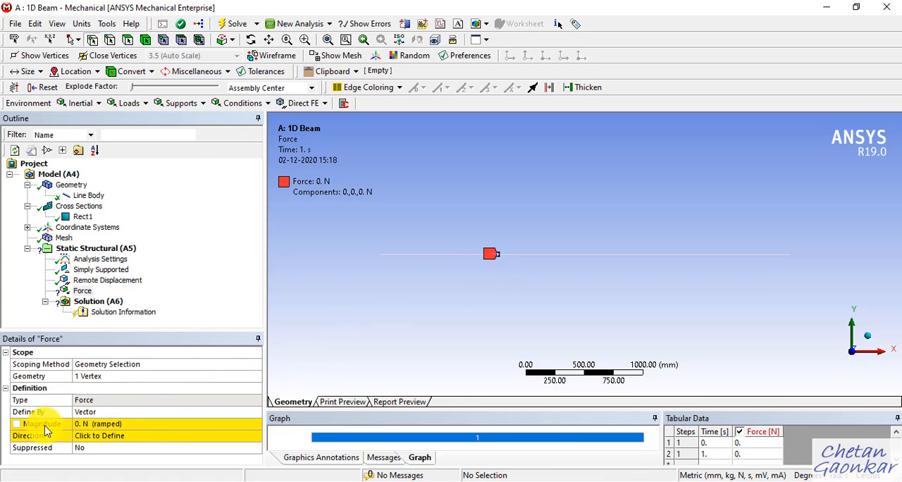
# Step: Define the Force by Components and set its Y Component to -2000 N
pyautogui.click(153, 412)
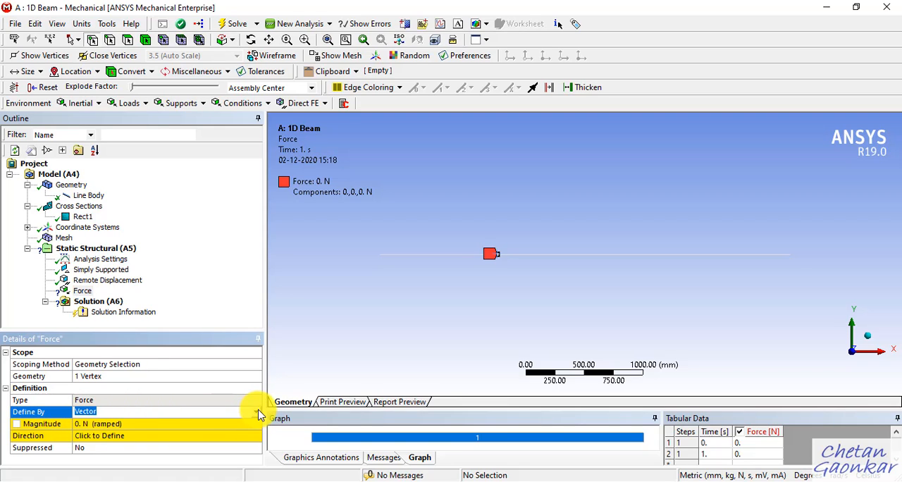
pyautogui.click(258, 416)
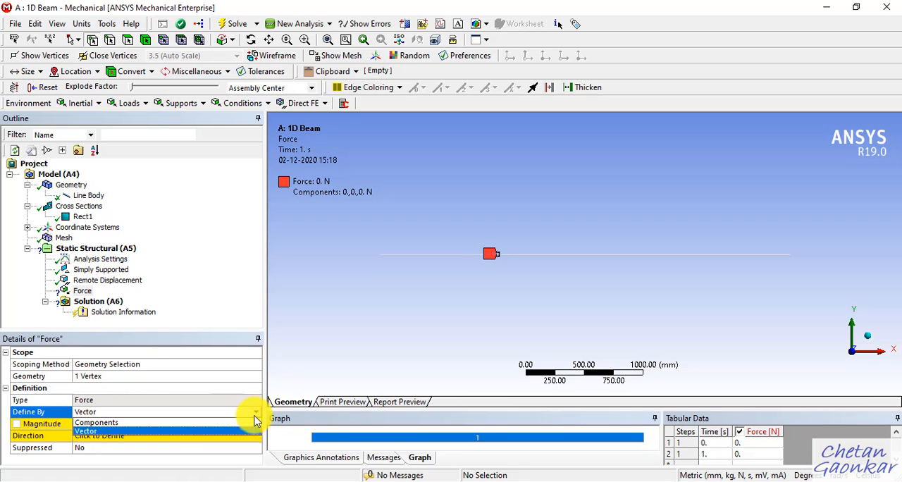
pyautogui.click(156, 429)
pyautogui.scroll(-1, 166, 406)
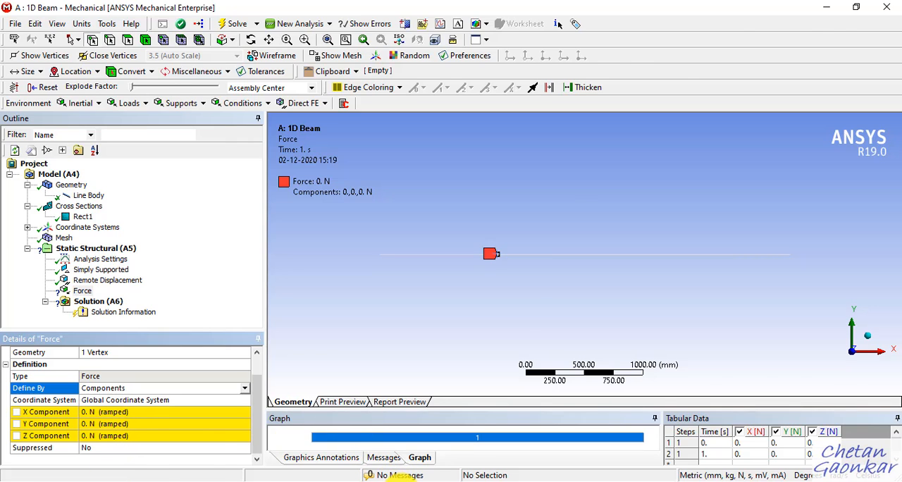
pyautogui.click(404, 481)
pyautogui.click(404, 481)
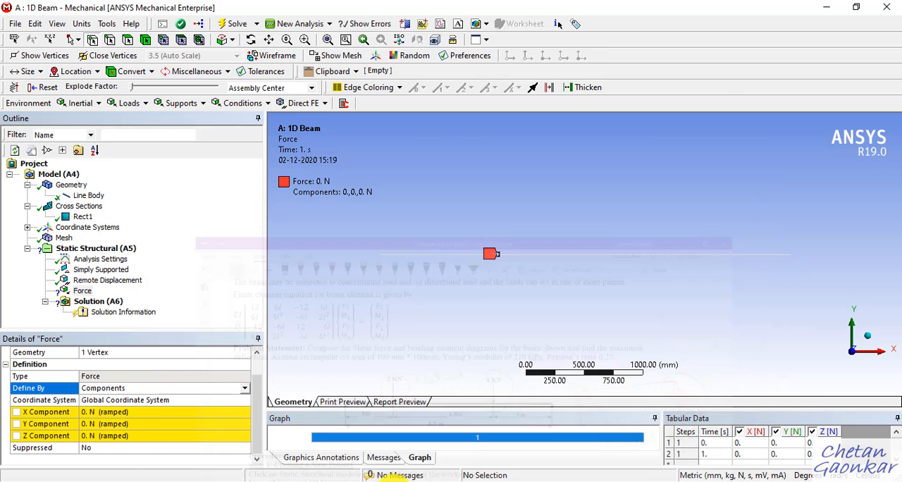
pyautogui.click(141, 422)
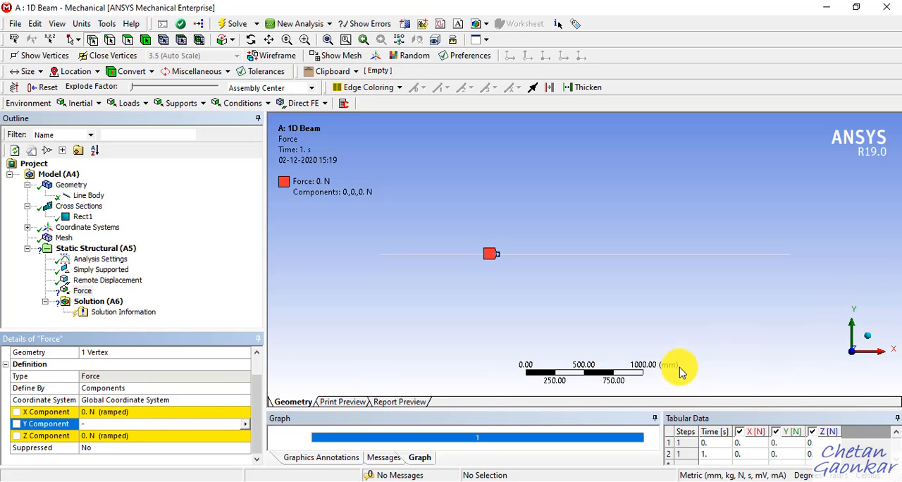
pyautogui.press('Return')
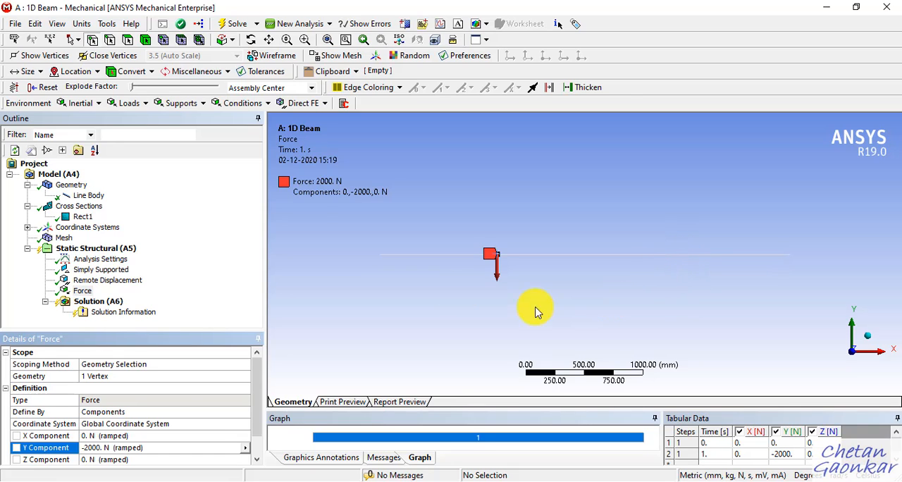
# Step: Add a second Force load and scope it to the beam vertex at X = 2500 mm
pyautogui.click(145, 103)
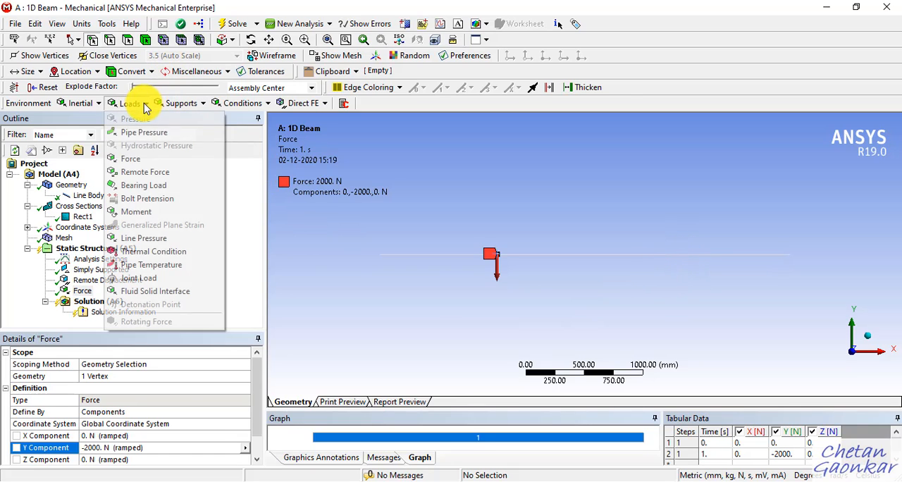
pyautogui.click(144, 159)
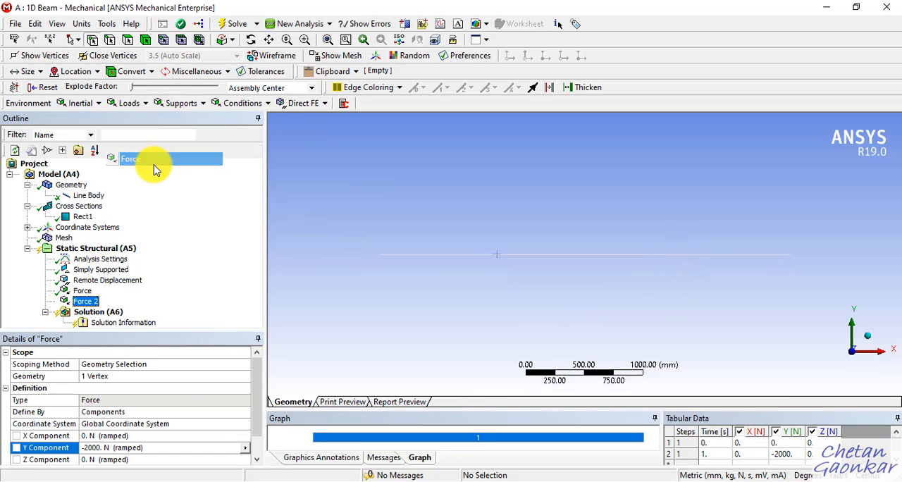
pyautogui.click(674, 258)
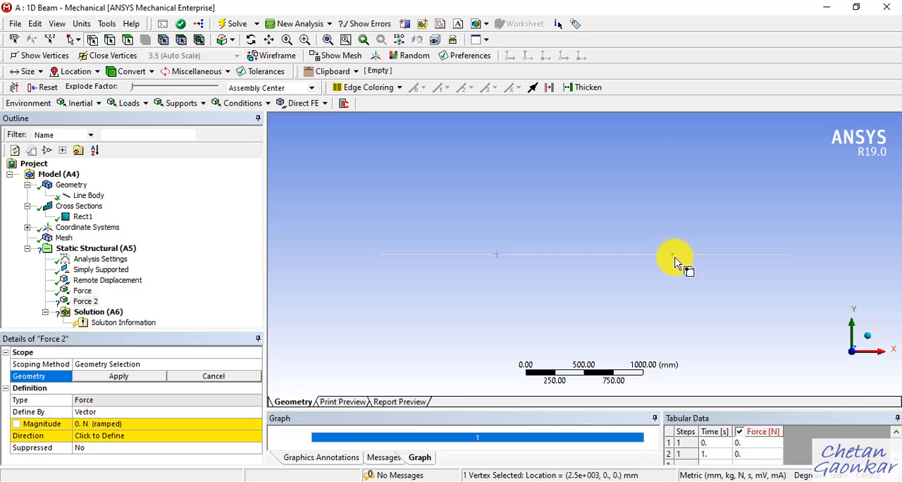
pyautogui.click(136, 379)
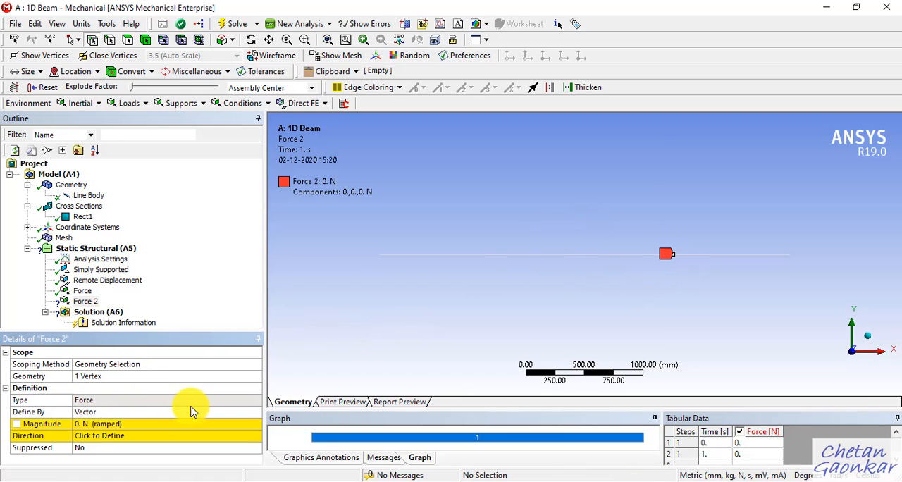
# Step: Define the second Force by Components and set its Y Component to -4000 N
pyautogui.click(215, 413)
pyautogui.click(256, 416)
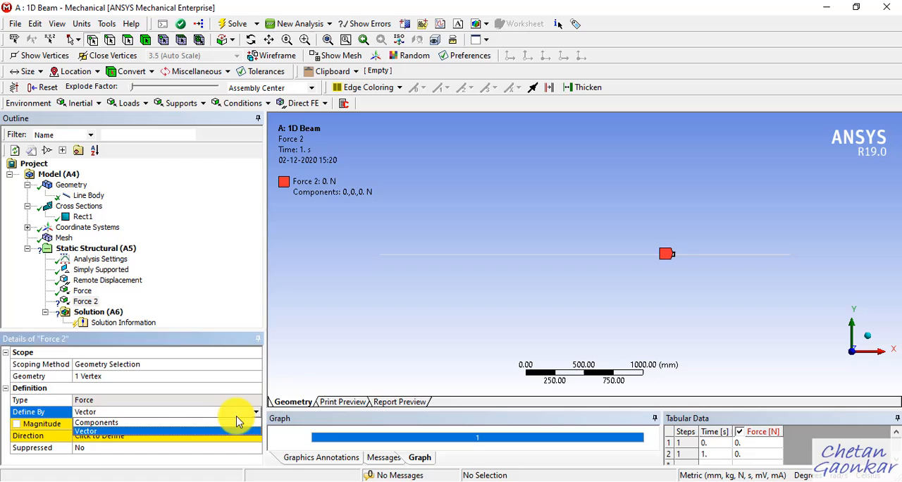
pyautogui.click(185, 424)
pyautogui.scroll(-1, 136, 434)
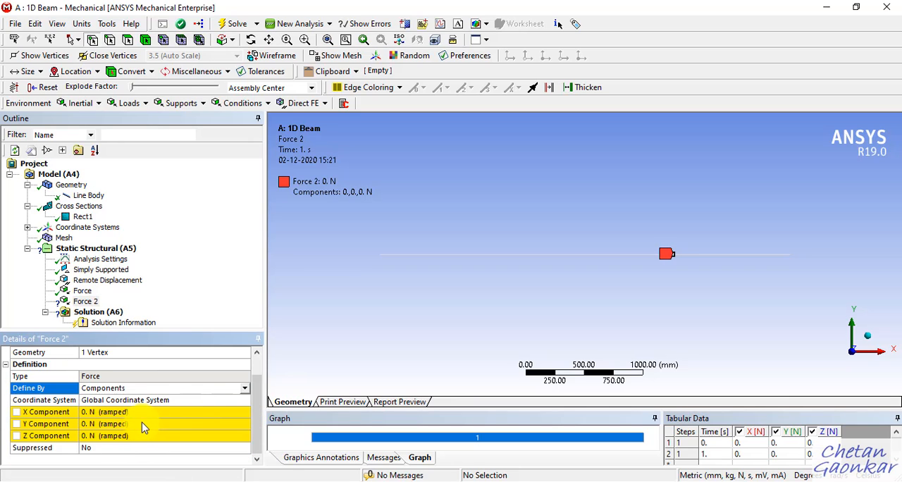
pyautogui.click(136, 426)
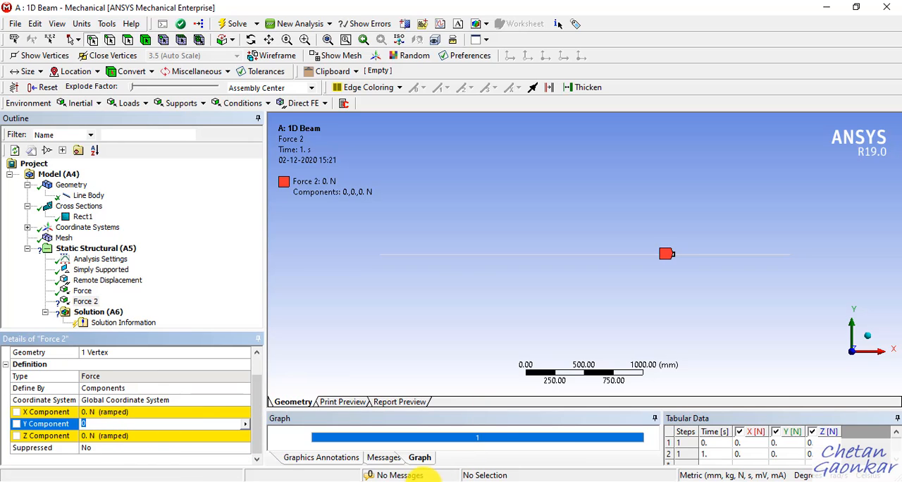
pyautogui.click(403, 479)
pyautogui.click(409, 480)
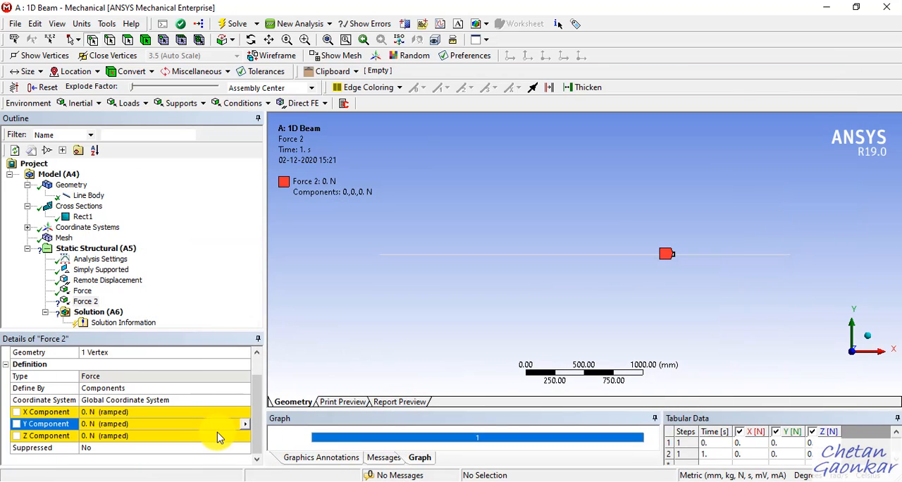
pyautogui.click(169, 425)
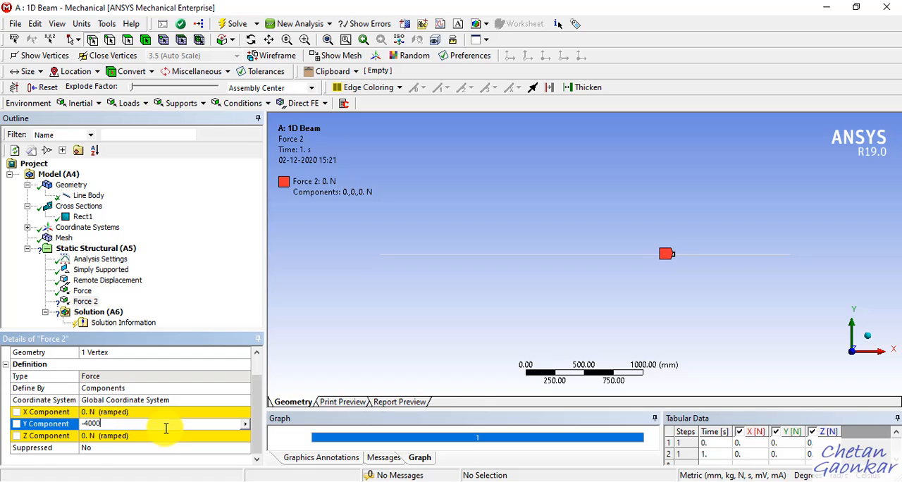
pyautogui.write('-4000')
pyautogui.press('Return')
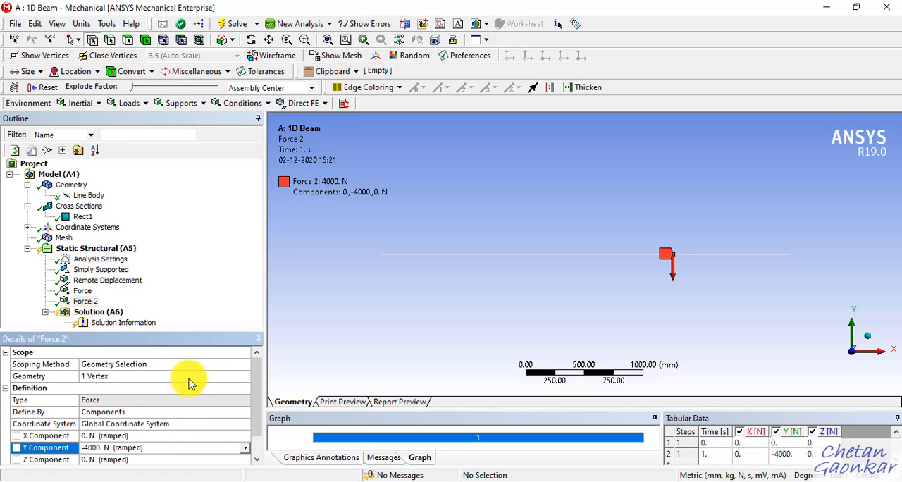
# Step: Display all supports and forces of the Static Structural analysis together, and save the project
pyautogui.click(112, 252)
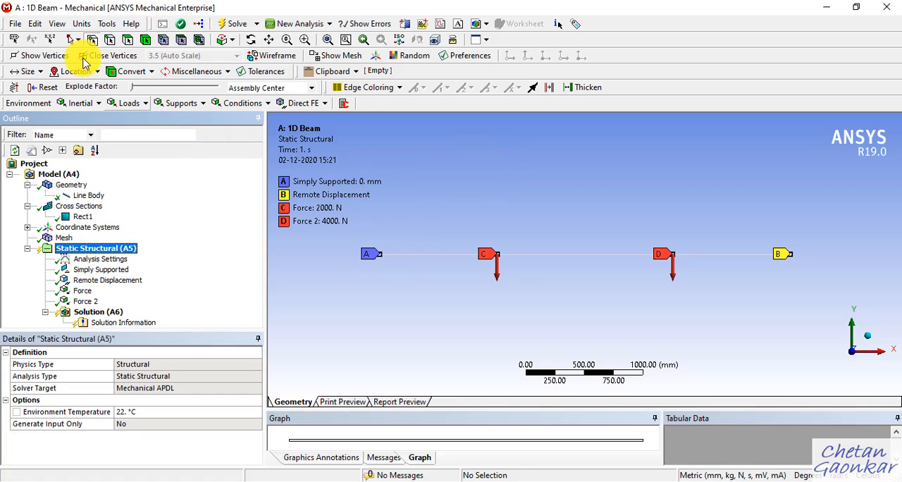
pyautogui.click(16, 24)
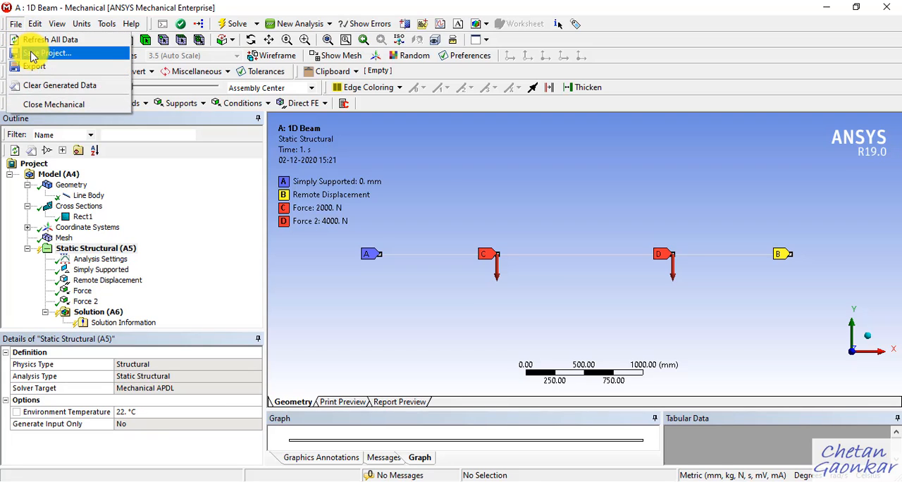
pyautogui.click(30, 52)
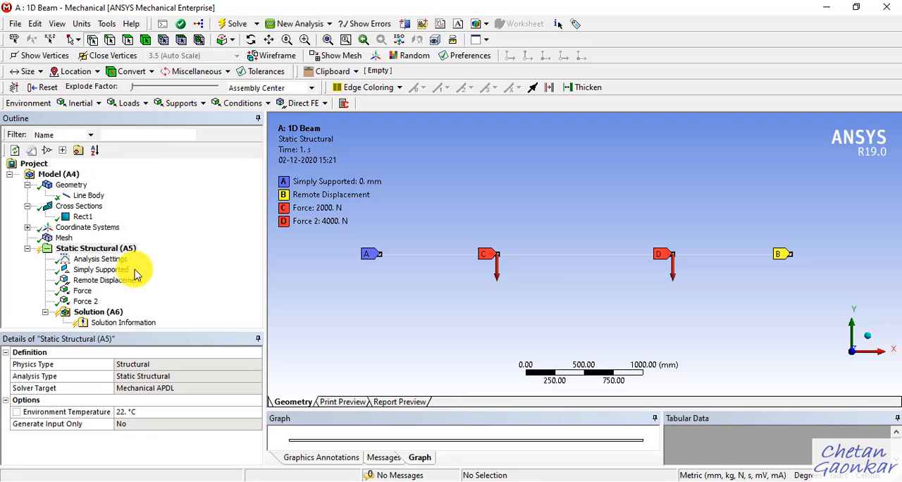
# Step: Solve the static structural analysis and add a Beam Tool to its solution, expanding it to show its stress results
pyautogui.rightClick(111, 315)
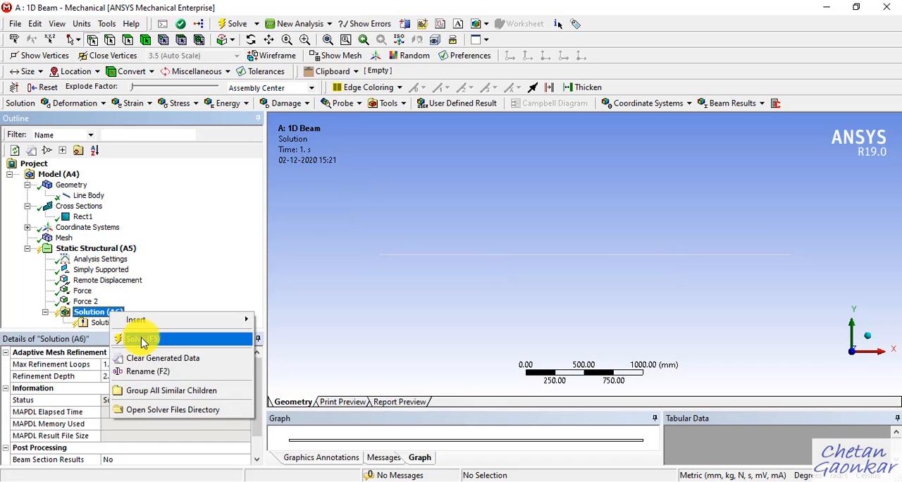
pyautogui.click(143, 340)
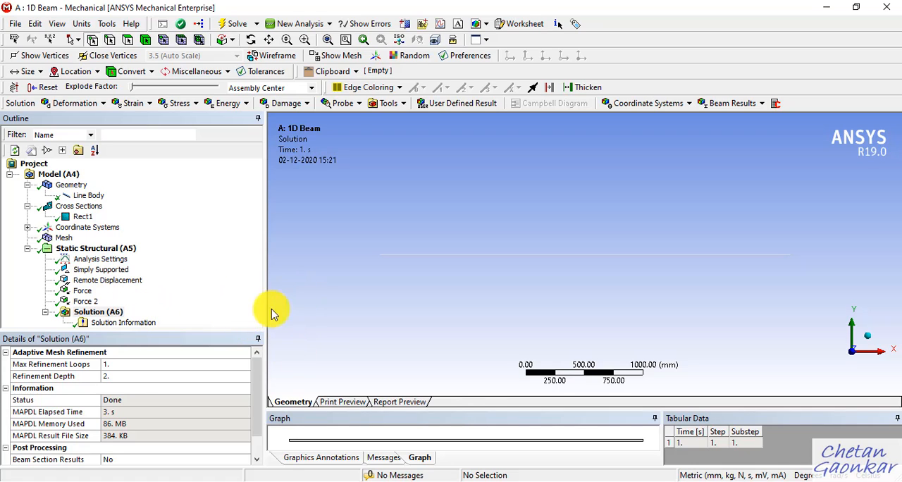
pyautogui.rightClick(98, 317)
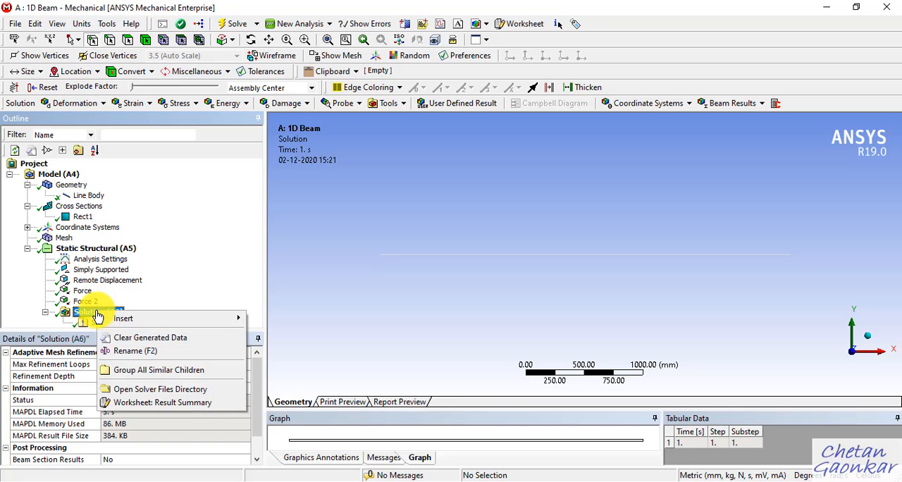
pyautogui.moveTo(169, 321)
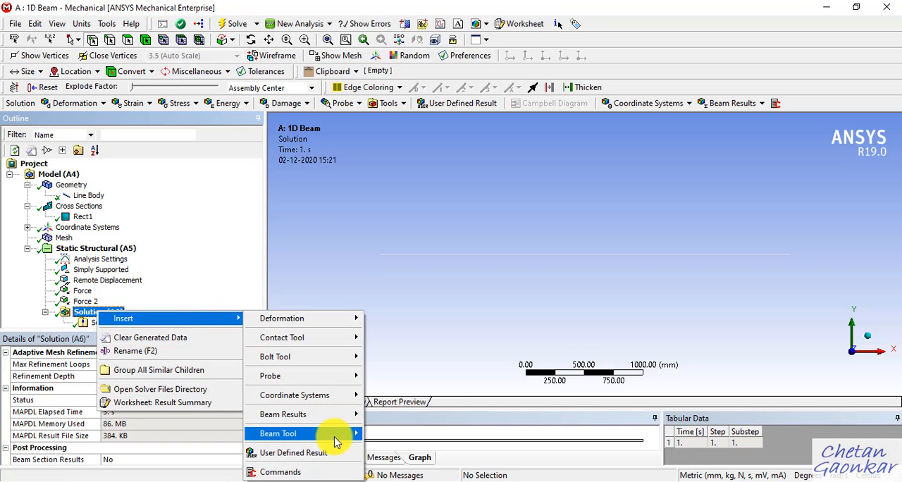
pyautogui.moveTo(352, 432)
pyautogui.click(380, 438)
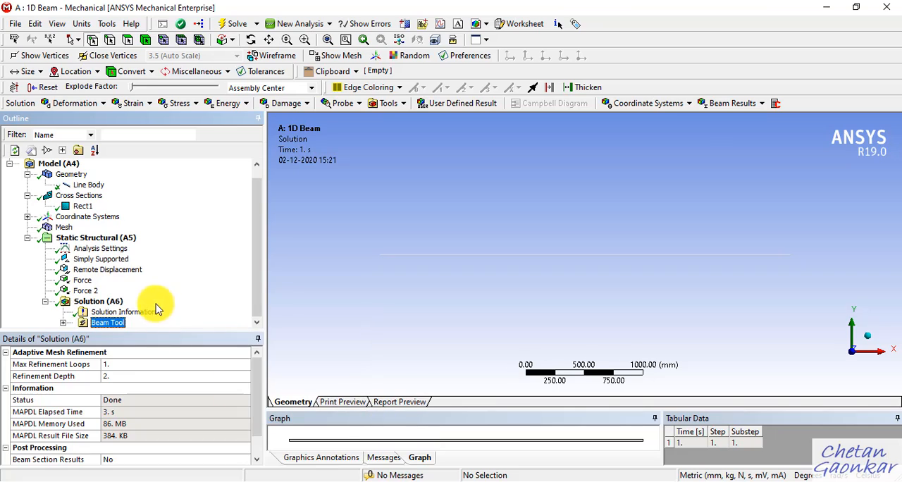
pyautogui.click(63, 323)
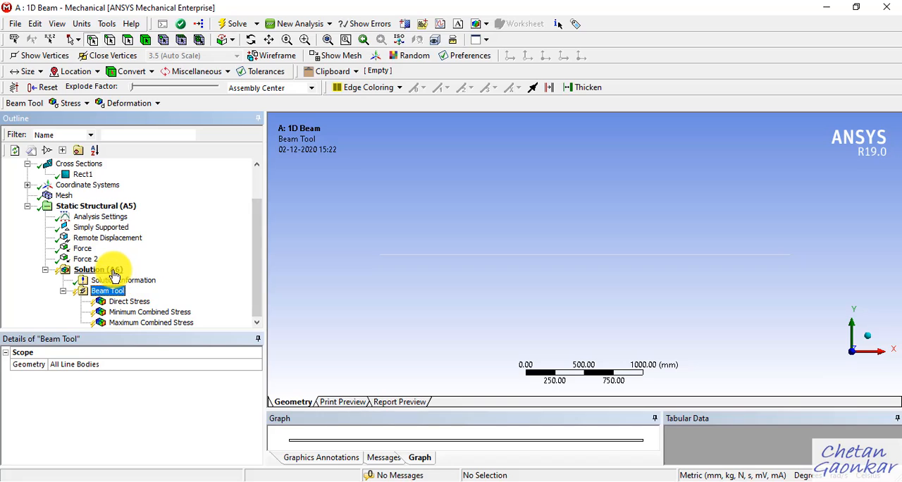
# Step: Check the problem statement in OneNote, and add a Directional Deformation result to the Beam Tool
pyautogui.click(403, 481)
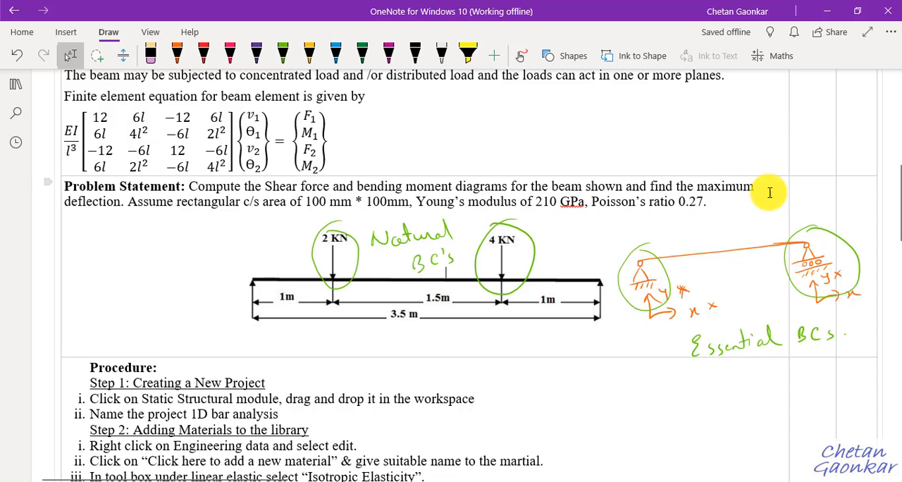
pyautogui.click(828, 11)
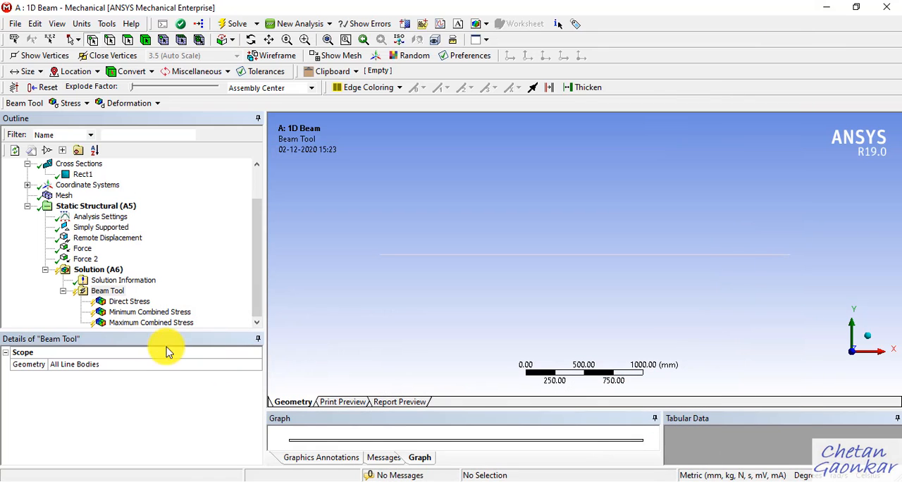
pyautogui.rightClick(117, 296)
pyautogui.moveTo(145, 298)
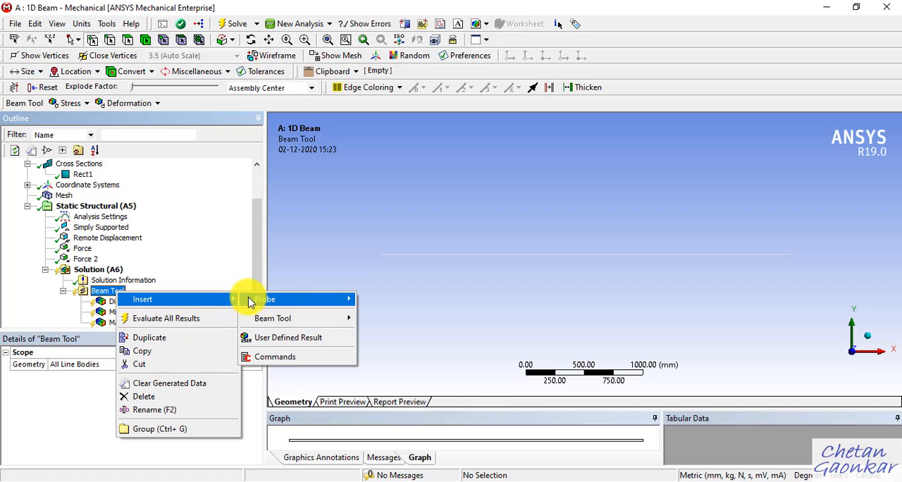
pyautogui.moveTo(303, 319)
pyautogui.moveTo(381, 333)
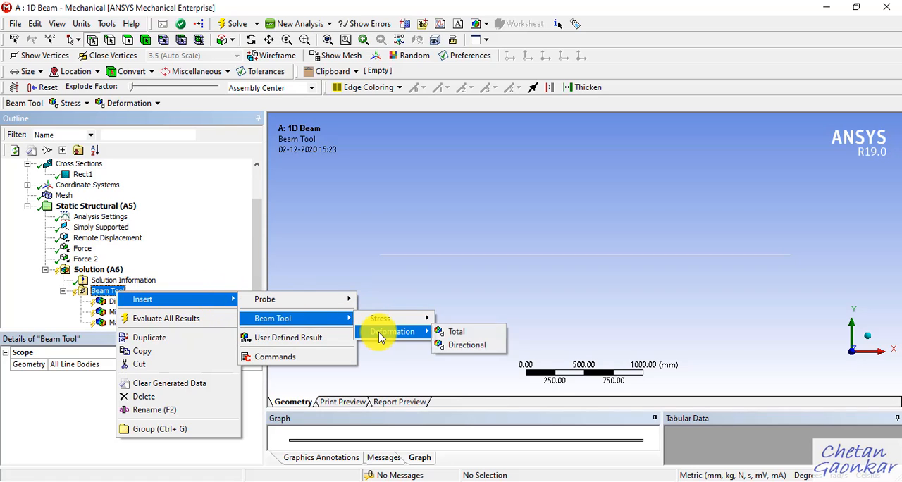
pyautogui.click(465, 349)
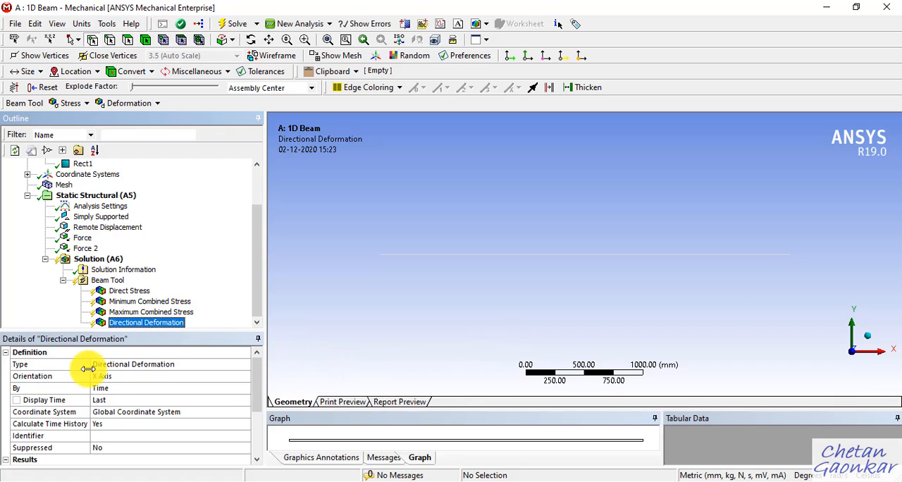
# Step: Set the Orientation of the Directional Deformation result to Y Axis
pyautogui.click(115, 377)
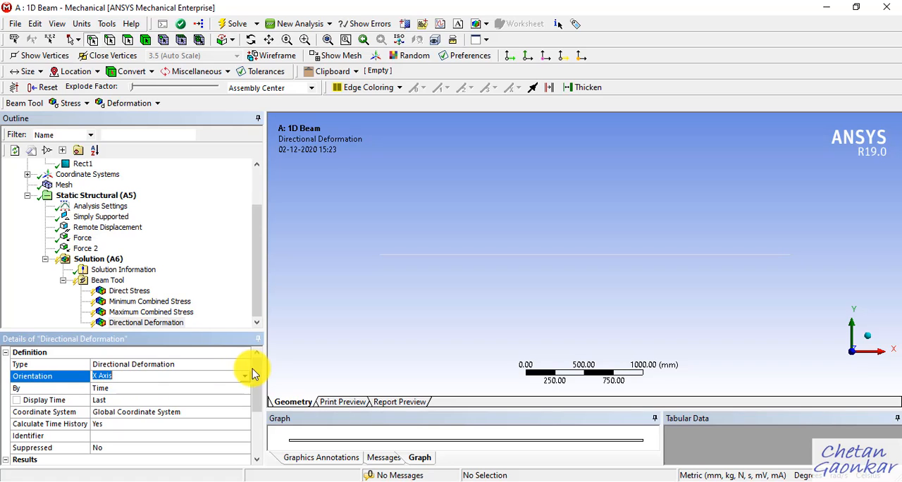
pyautogui.click(246, 378)
pyautogui.click(162, 396)
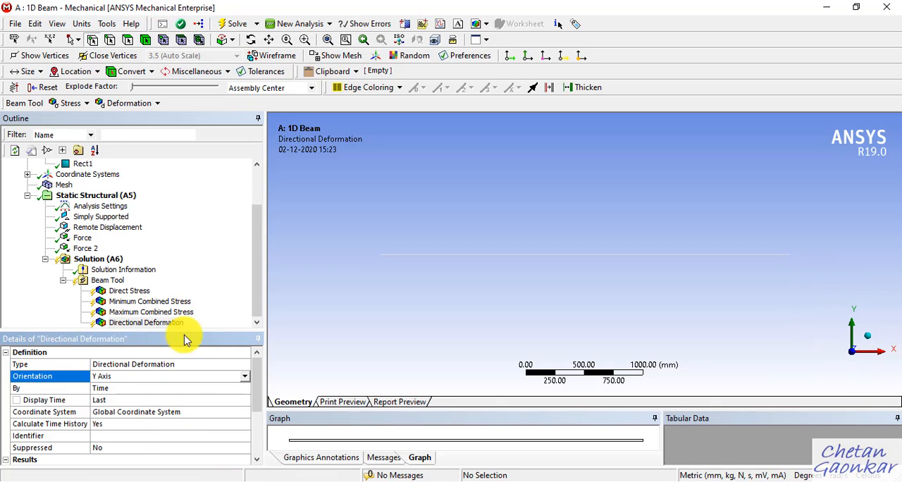
# Step: Add a Shear-Moment Diagram from the beam results to the solution
pyautogui.rightClick(102, 259)
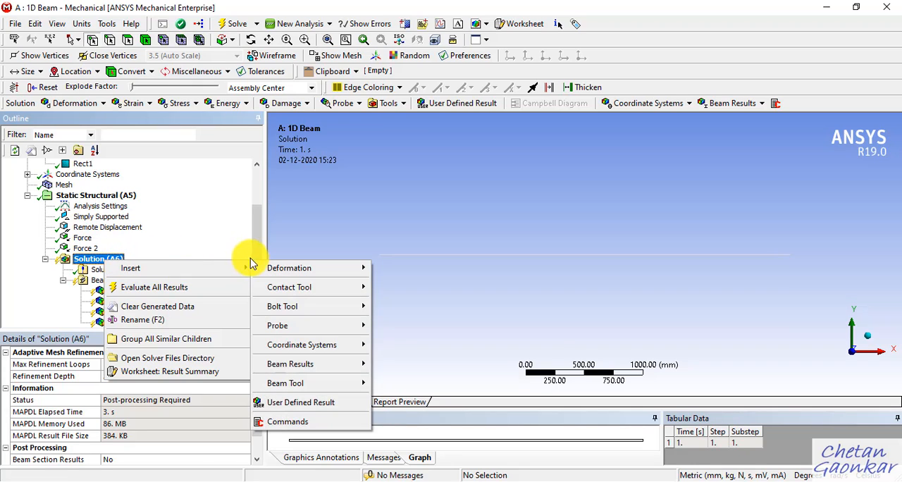
pyautogui.moveTo(244, 271)
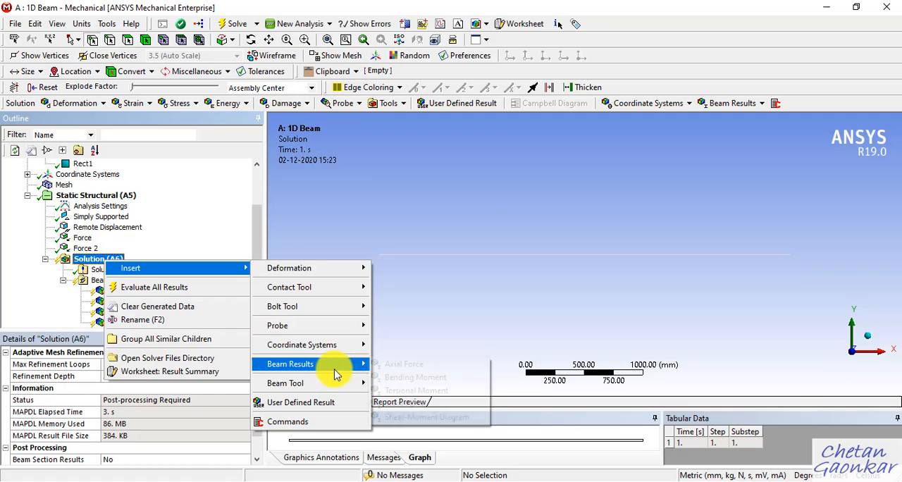
pyautogui.moveTo(349, 366)
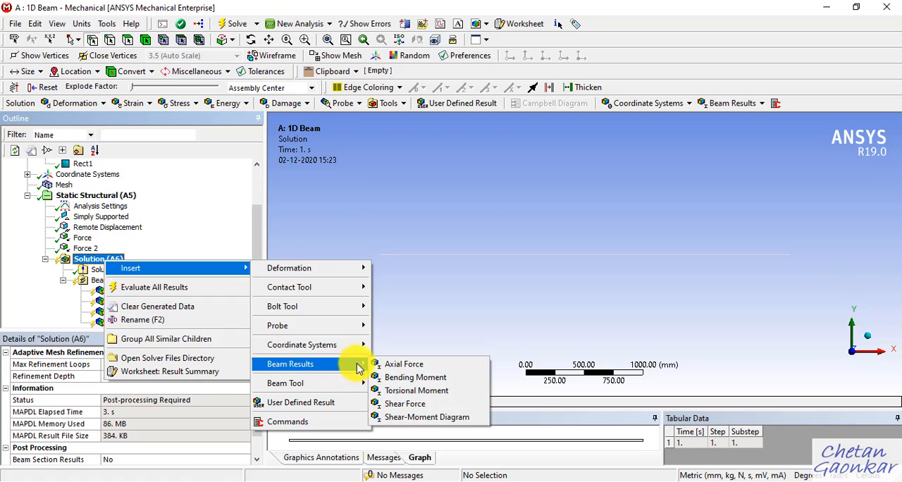
pyautogui.click(418, 419)
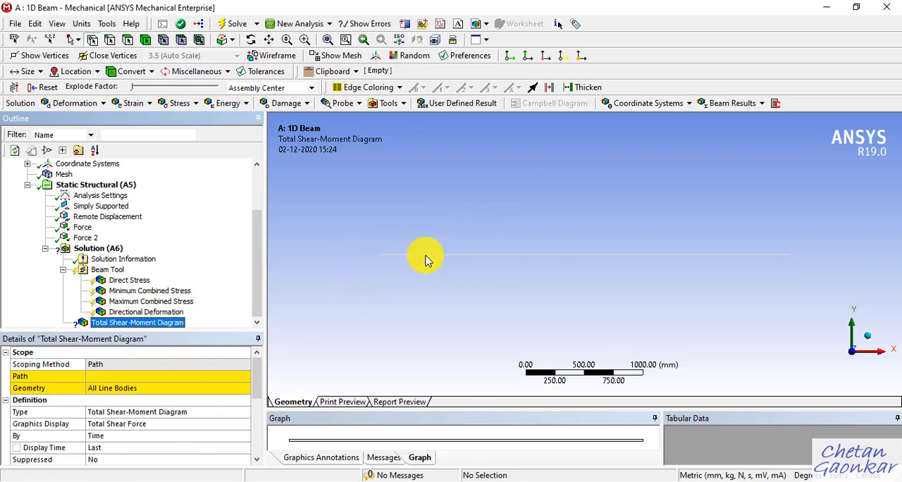
# Step: Add Construction Geometry to the model and insert a Path in it
pyautogui.scroll(2, 169, 289)
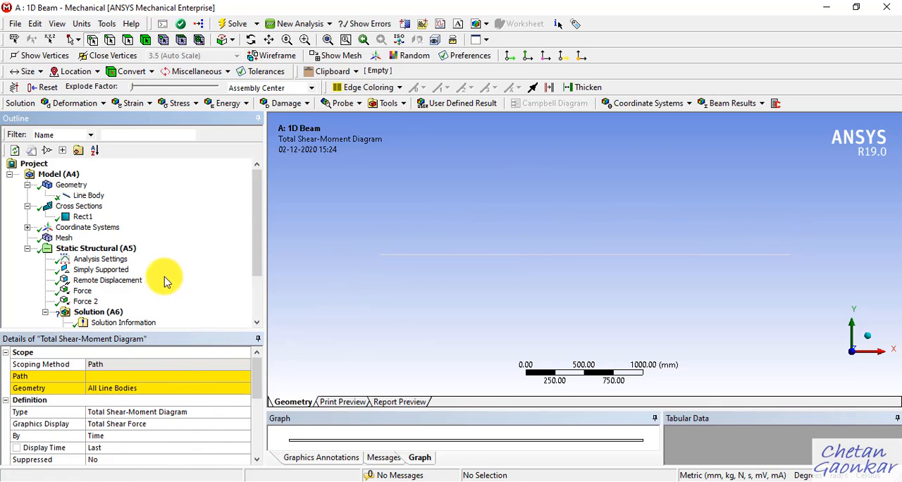
pyautogui.rightClick(65, 175)
pyautogui.moveTo(161, 179)
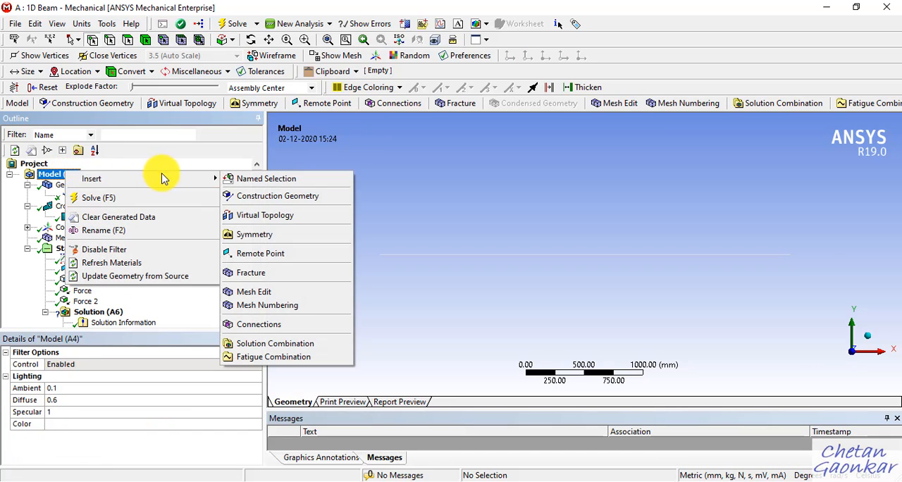
pyautogui.click(287, 197)
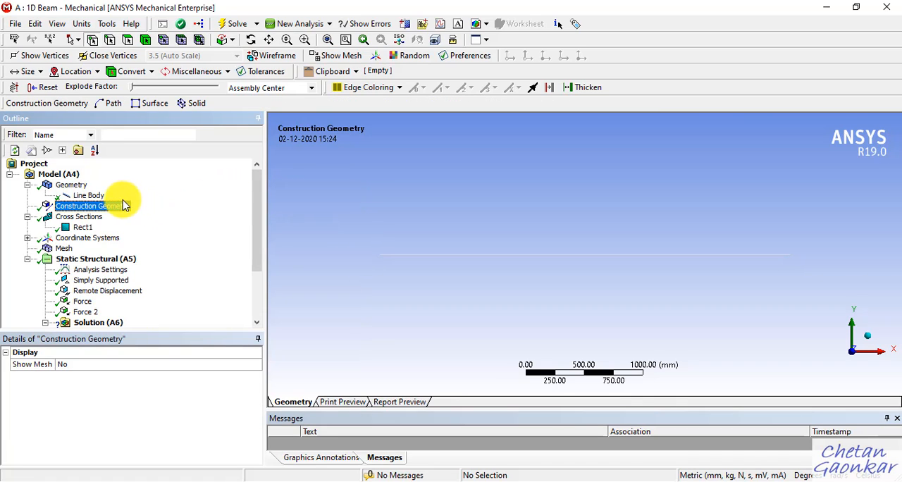
pyautogui.click(111, 207)
pyautogui.rightClick(110, 208)
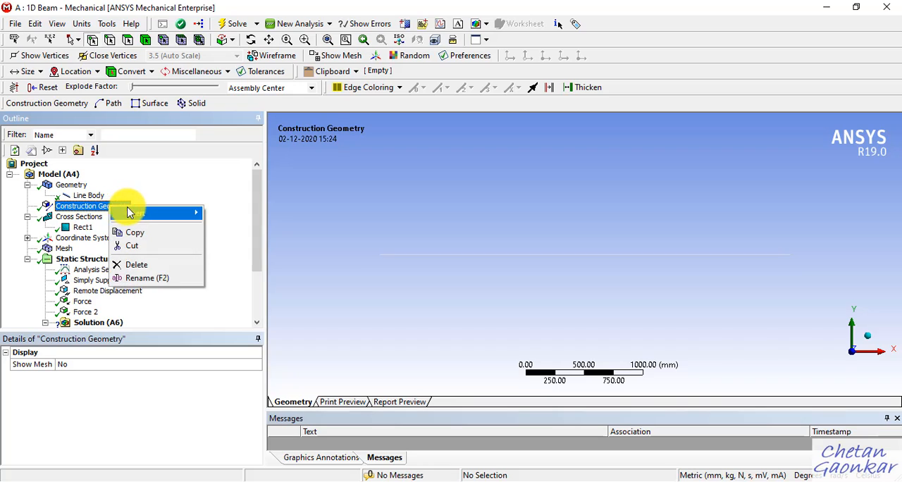
pyautogui.moveTo(145, 211)
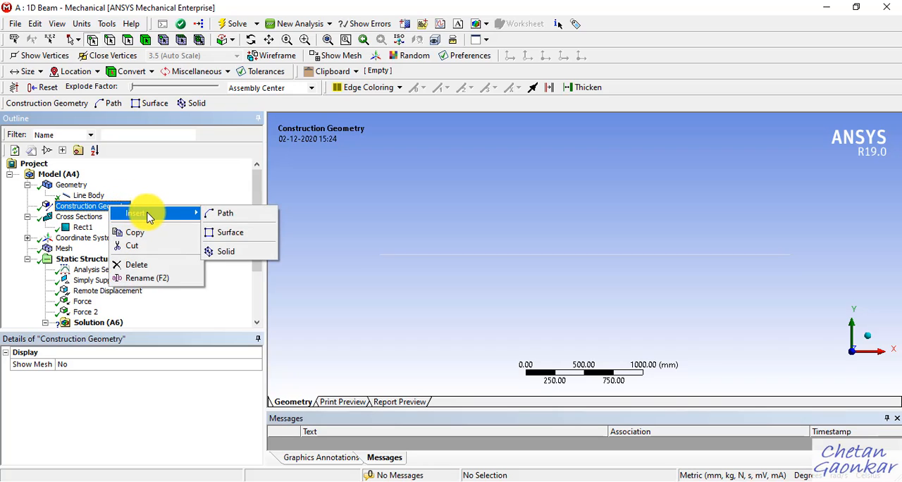
pyautogui.click(219, 214)
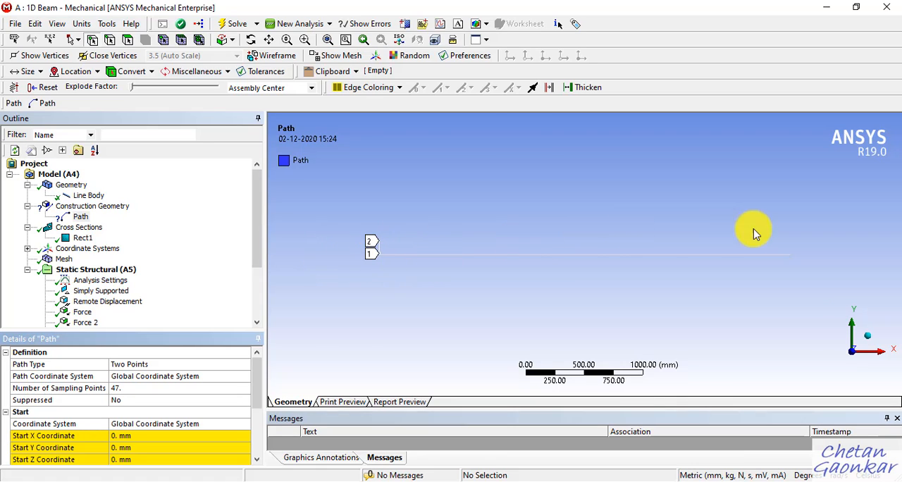
# Step: Set the path's type to Edge and scope it to all three edges along the beam
pyautogui.click(204, 364)
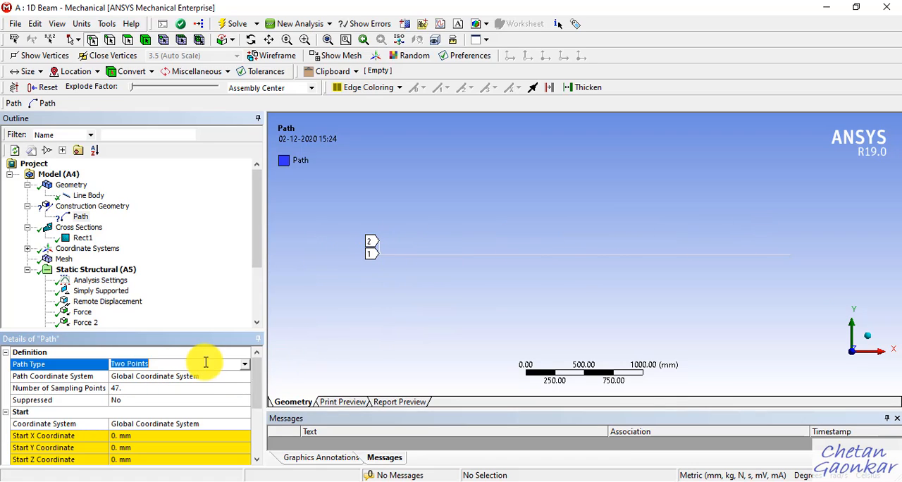
pyautogui.click(247, 366)
pyautogui.click(198, 384)
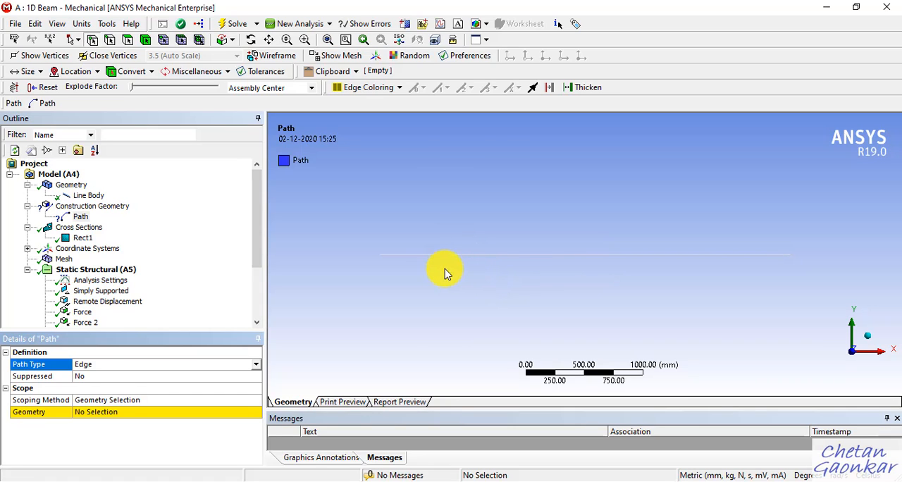
pyautogui.click(110, 41)
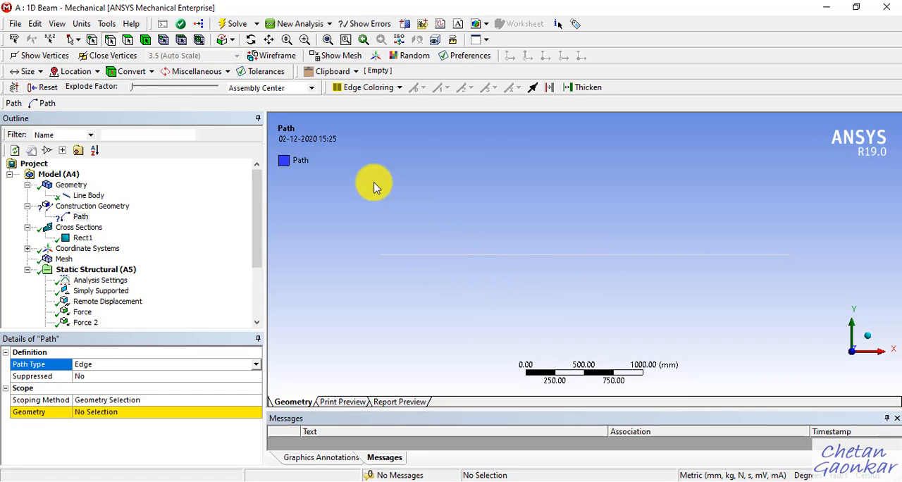
pyautogui.click(462, 255)
pyautogui.keyDown('ctrl'); pyautogui.click(557, 255); pyautogui.keyUp('ctrl')
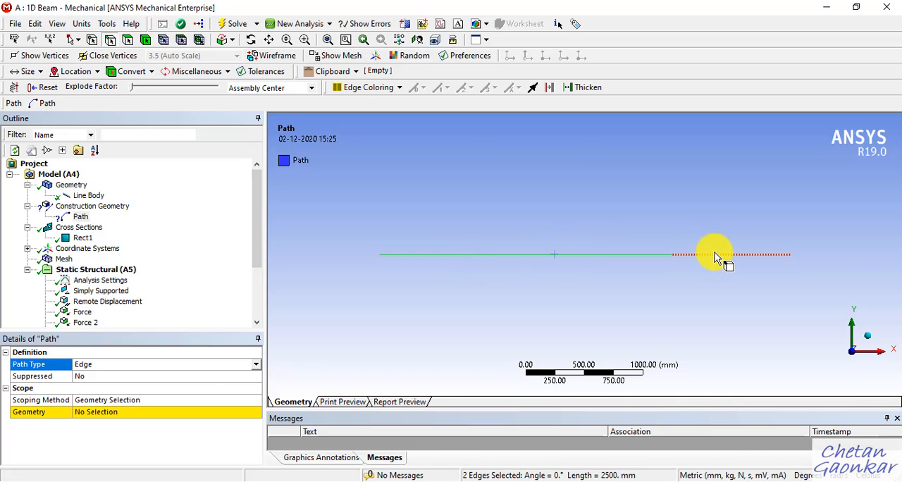
pyautogui.keyDown('ctrl'); pyautogui.click(715, 255); pyautogui.keyUp('ctrl')
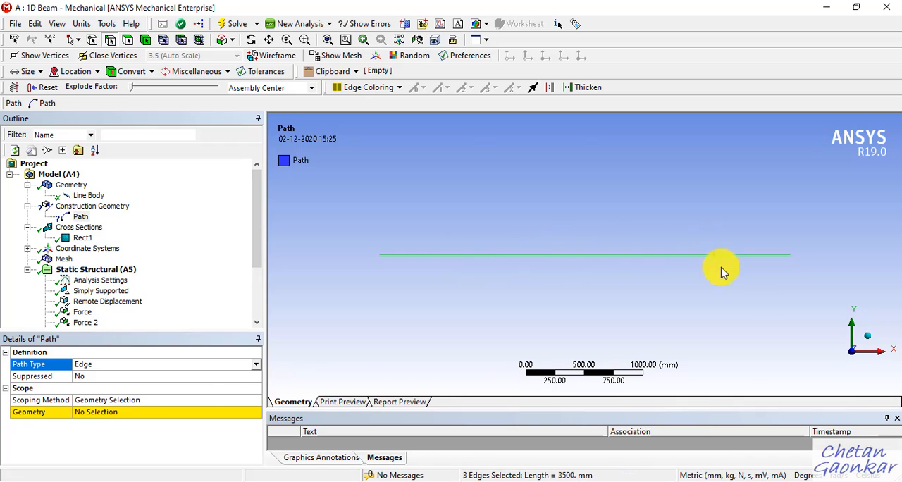
pyautogui.click(115, 416)
pyautogui.click(114, 413)
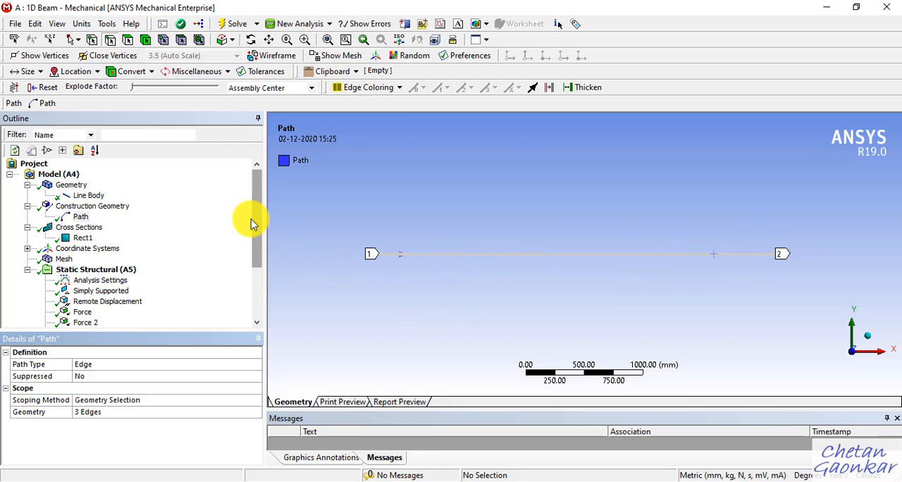
# Step: Assign the constructed Path as the scoping path of the Total Shear-Moment Diagram
pyautogui.moveTo(256, 238); pyautogui.dragTo(262, 292)
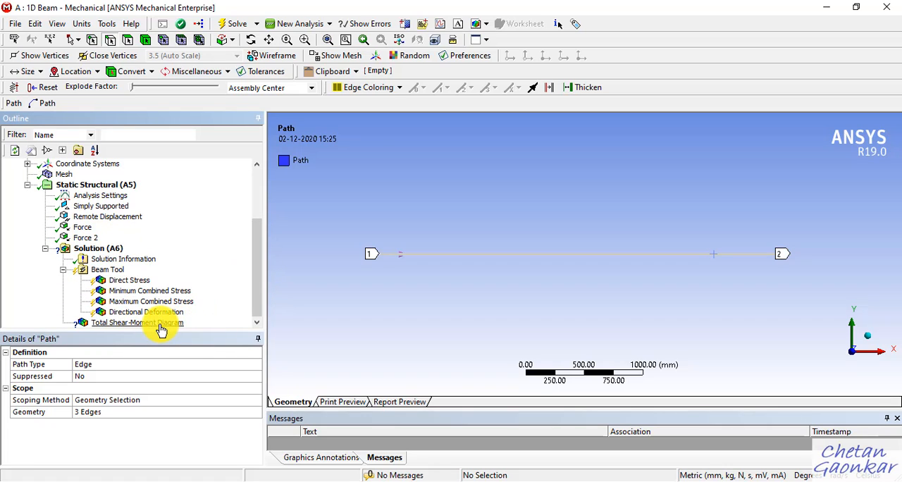
pyautogui.click(161, 328)
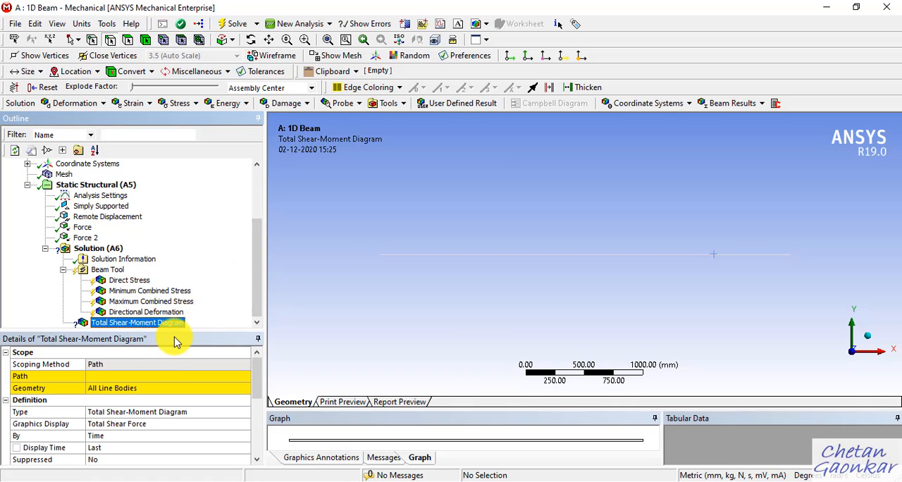
pyautogui.click(169, 377)
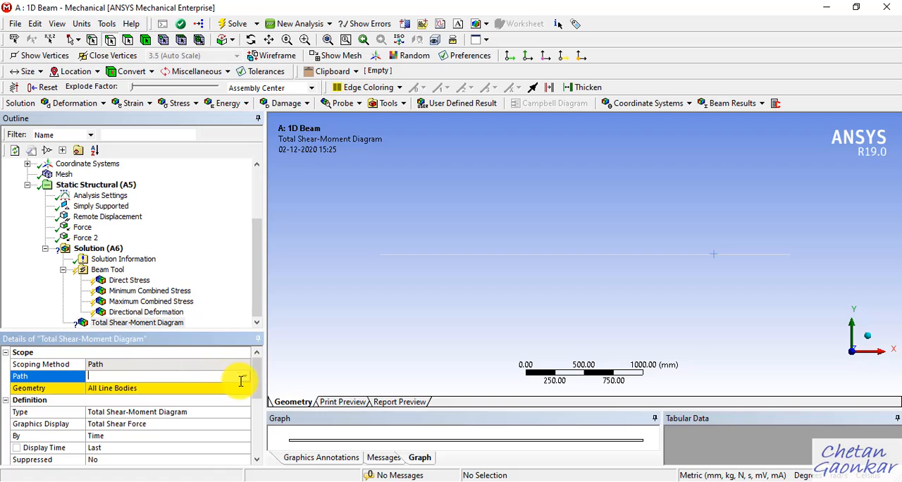
pyautogui.click(244, 378)
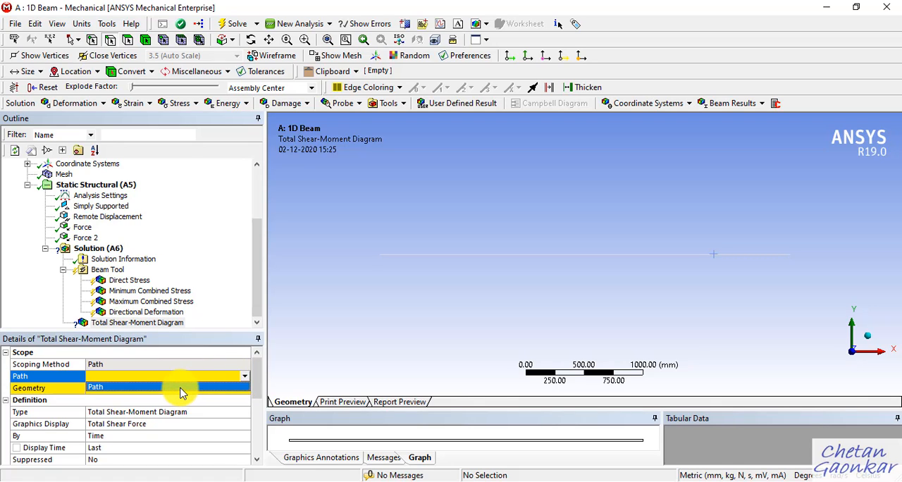
pyautogui.click(180, 387)
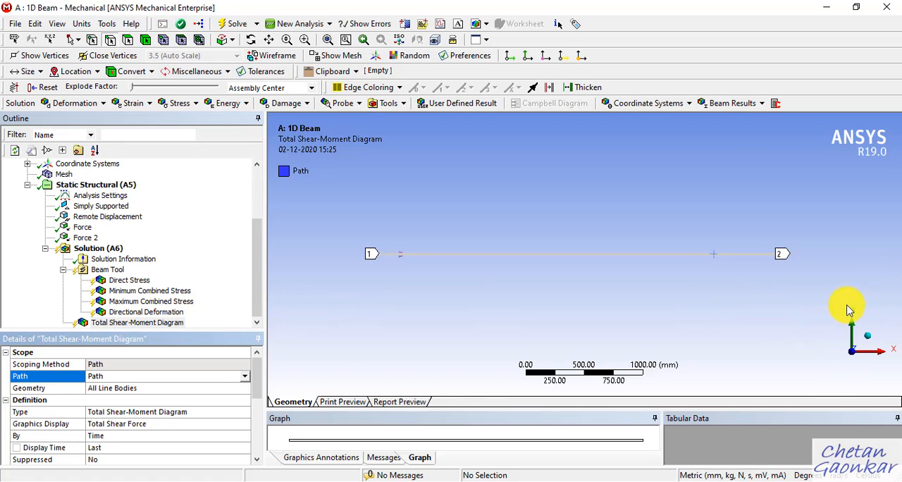
# Step: Set the shear-moment diagram's type to Directional Shear-Moment Diagram (VY-MZ-UY)
pyautogui.click(210, 416)
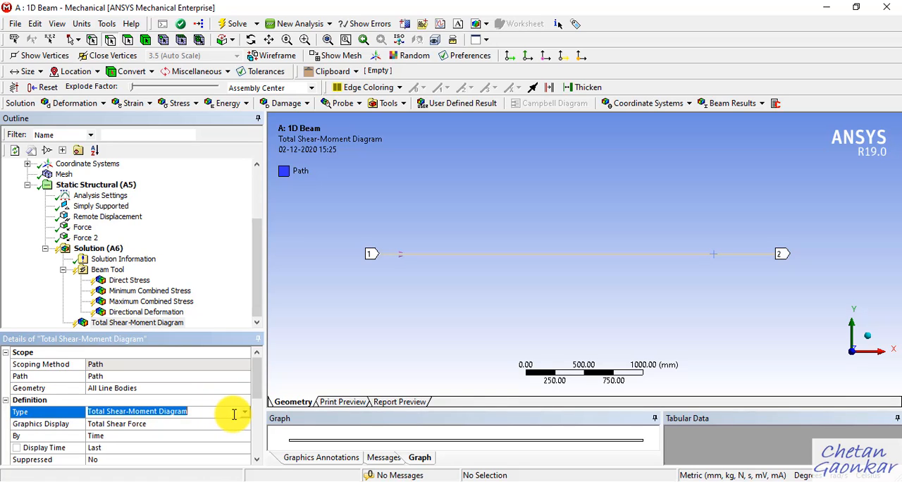
pyautogui.click(242, 415)
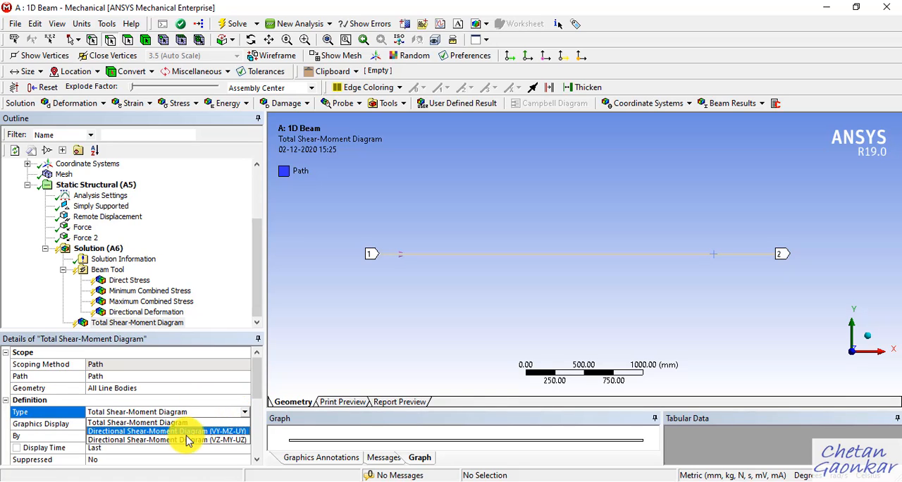
pyautogui.click(240, 432)
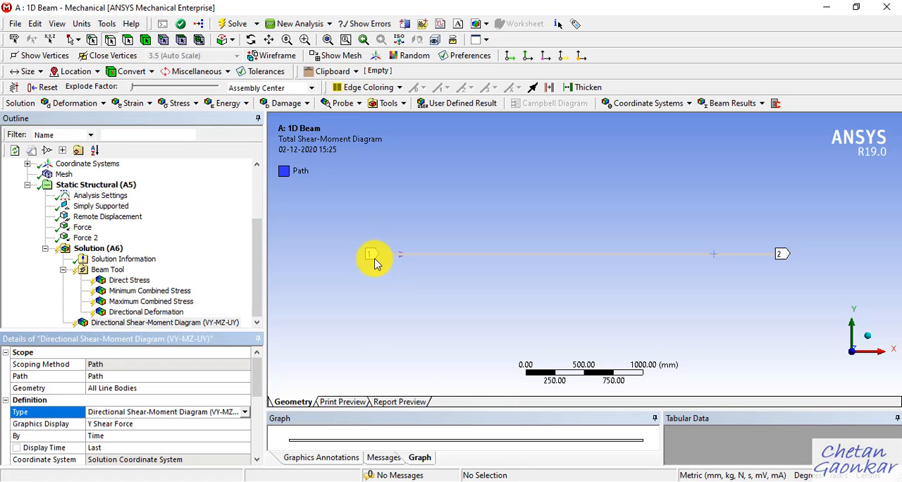
# Step: Add a Force Reaction probe to the solution and assign it the Simply Supported boundary condition
pyautogui.click(114, 250)
pyautogui.rightClick(114, 249)
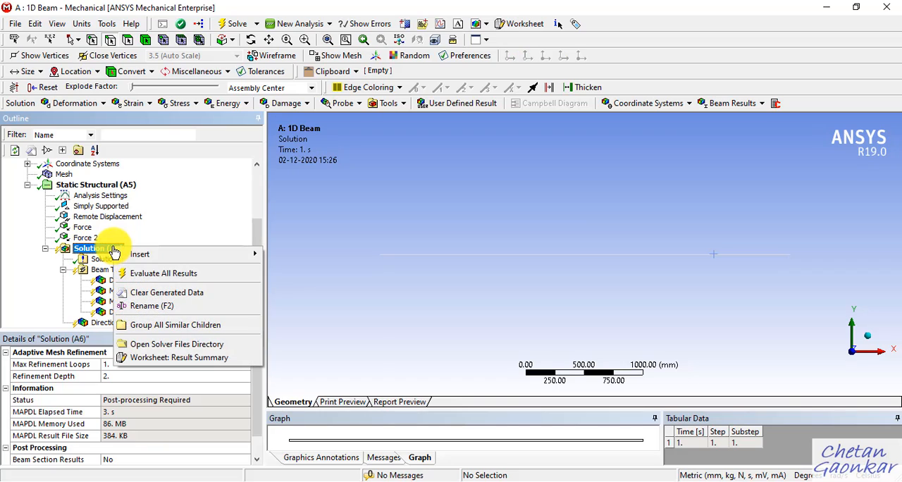
pyautogui.moveTo(161, 258)
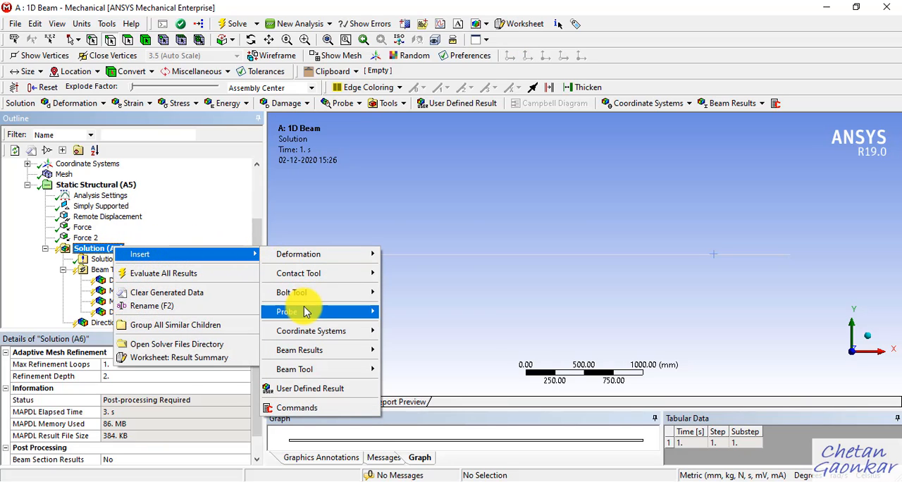
pyautogui.moveTo(329, 313)
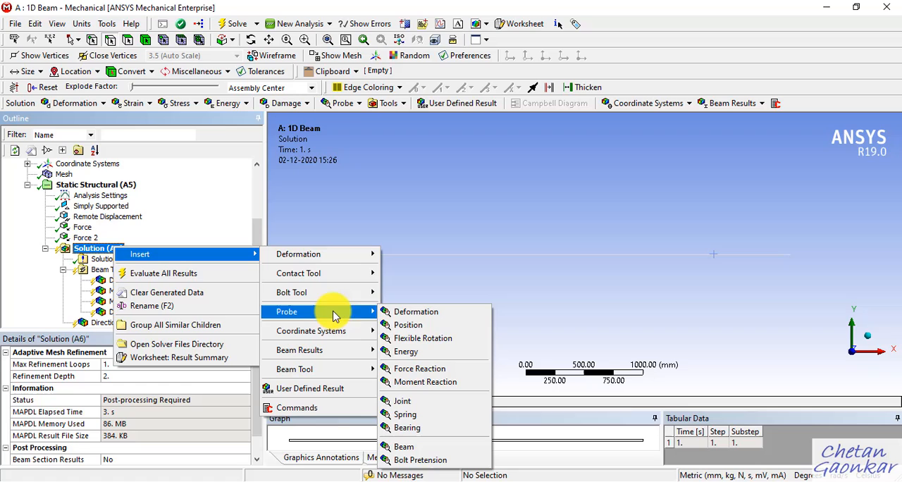
pyautogui.click(420, 370)
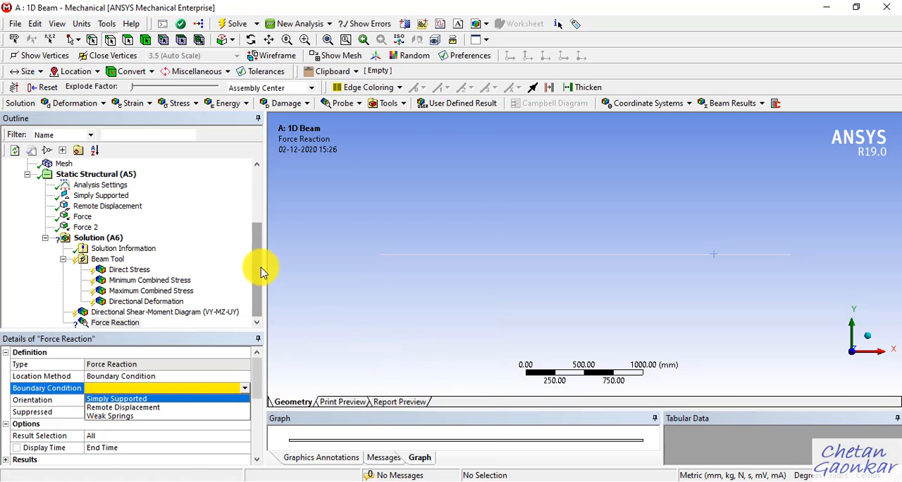
pyautogui.click(158, 400)
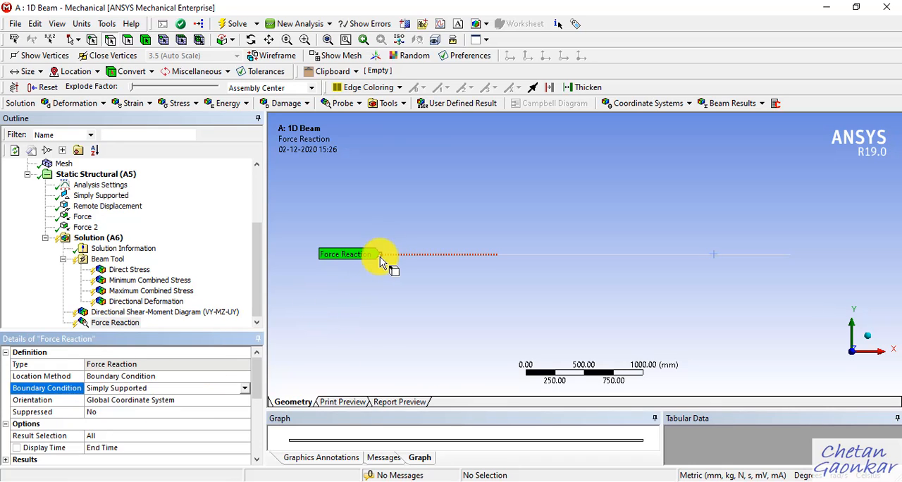
# Step: Add a Moment Reaction probe to the solution and assign it the Simply Supported boundary condition
pyautogui.rightClick(102, 238)
pyautogui.moveTo(215, 242)
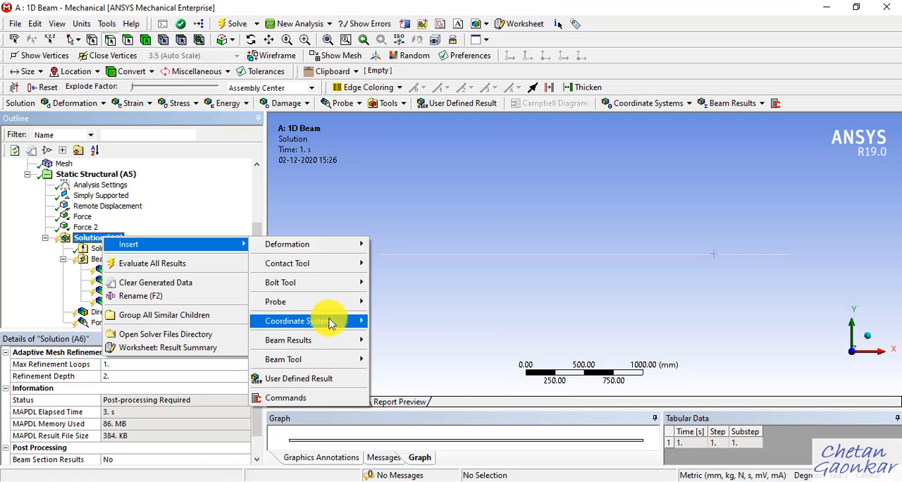
pyautogui.moveTo(338, 301)
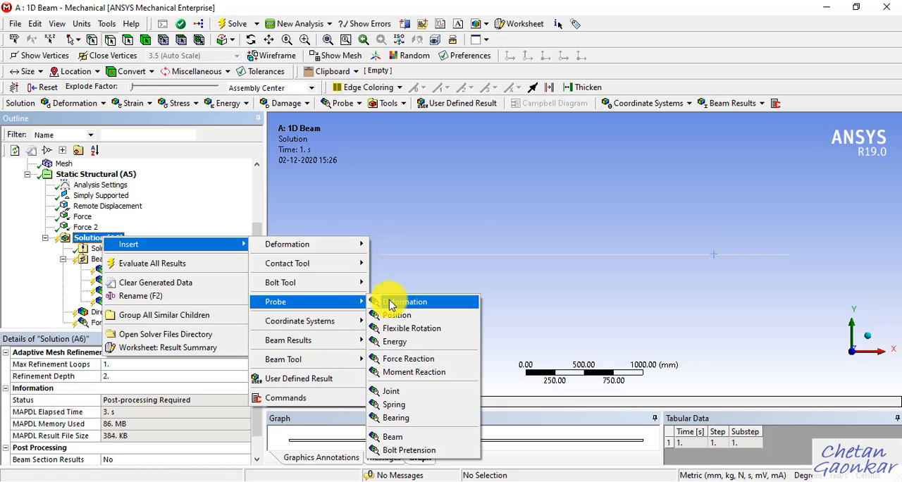
pyautogui.click(415, 372)
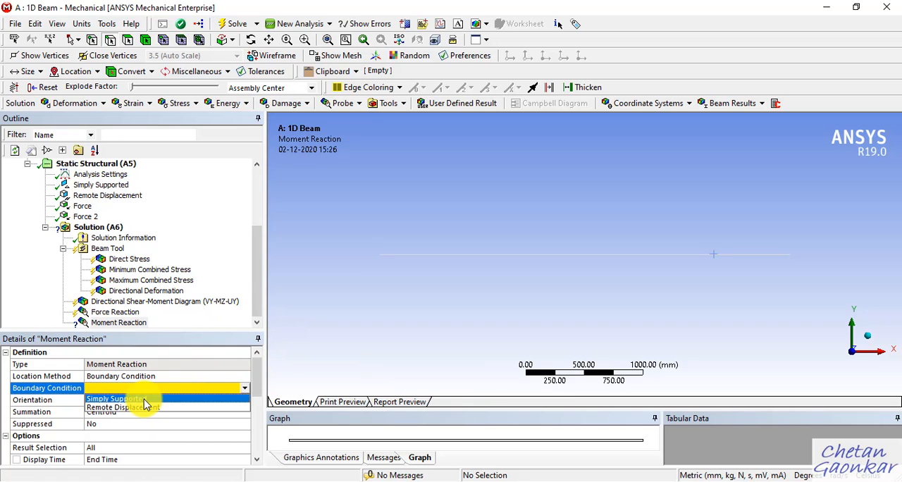
pyautogui.click(201, 399)
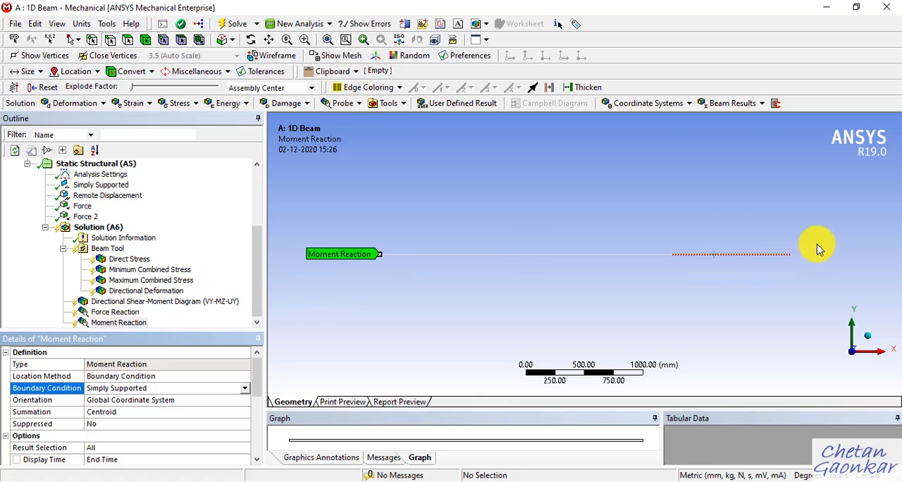
# Step: Add a second Force Reaction probe to the solution, using the Remote Displacement boundary condition
pyautogui.click(106, 228)
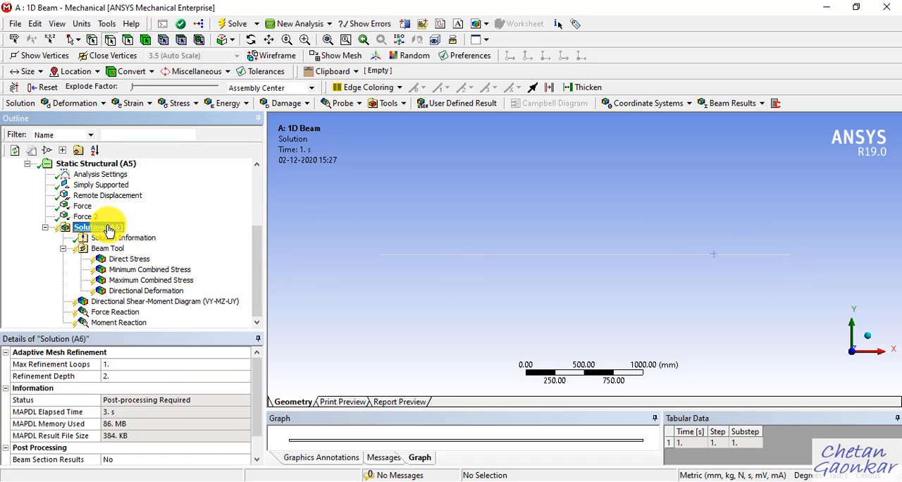
pyautogui.rightClick(109, 227)
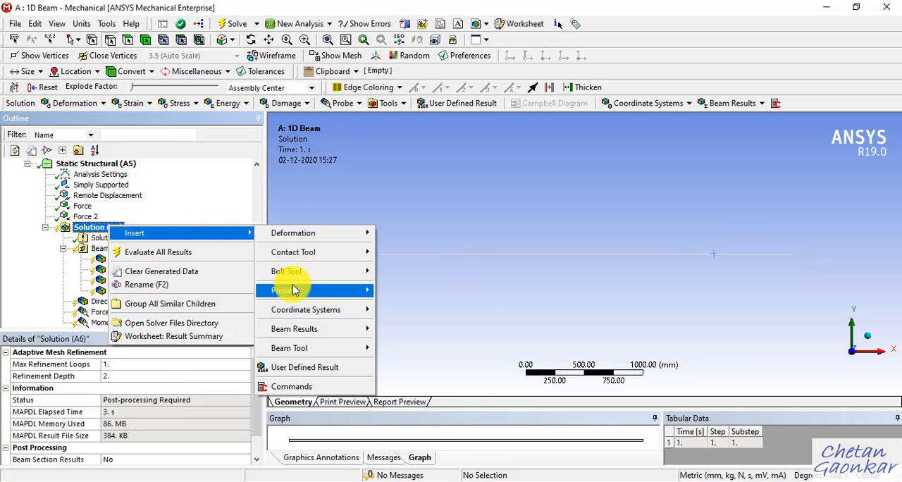
pyautogui.moveTo(315, 296)
pyautogui.click(401, 347)
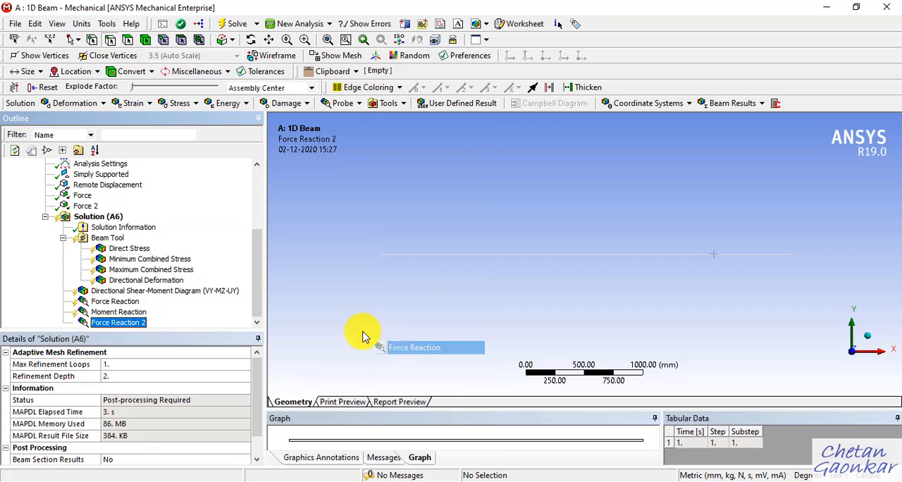
pyautogui.click(158, 388)
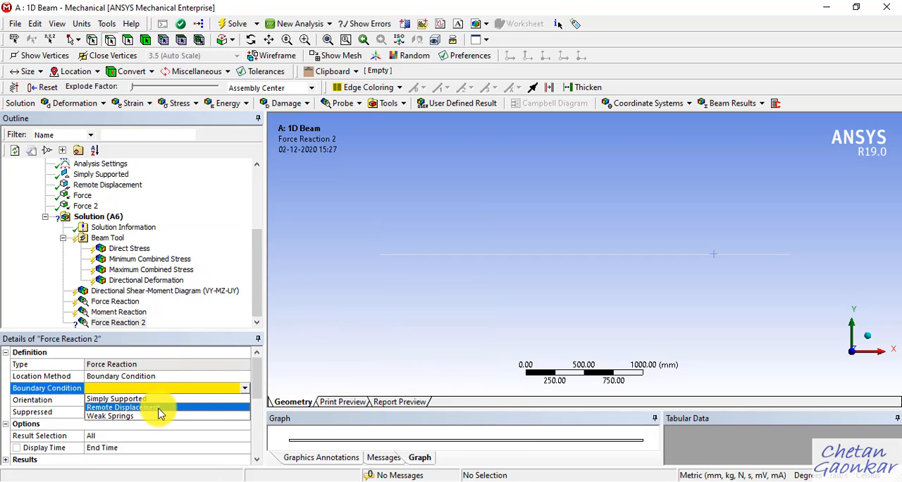
pyautogui.click(124, 408)
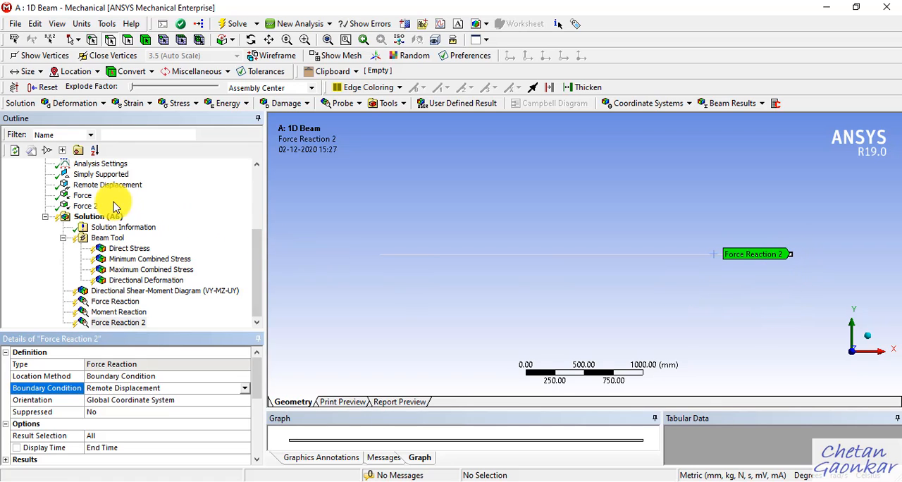
# Step: Add a second Moment Reaction probe to the solution, using the Remote Displacement boundary condition
pyautogui.rightClick(104, 223)
pyautogui.moveTo(202, 226)
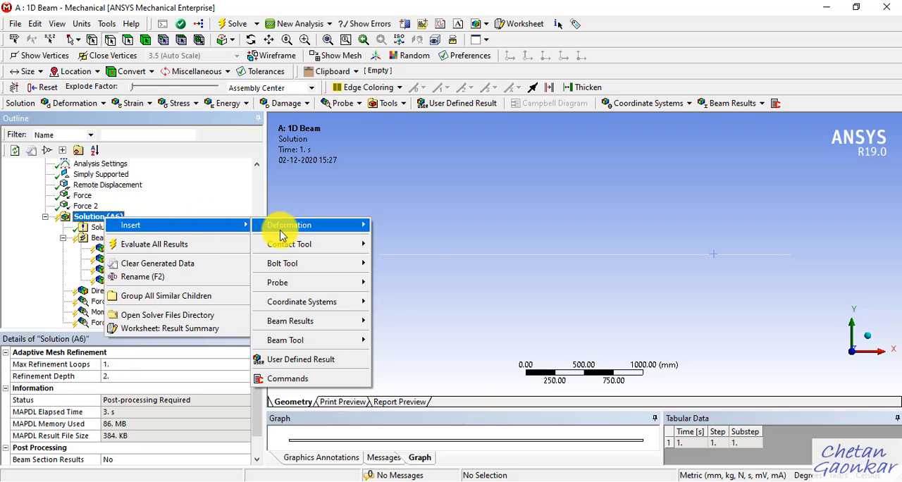
pyautogui.moveTo(308, 233)
pyautogui.moveTo(312, 285)
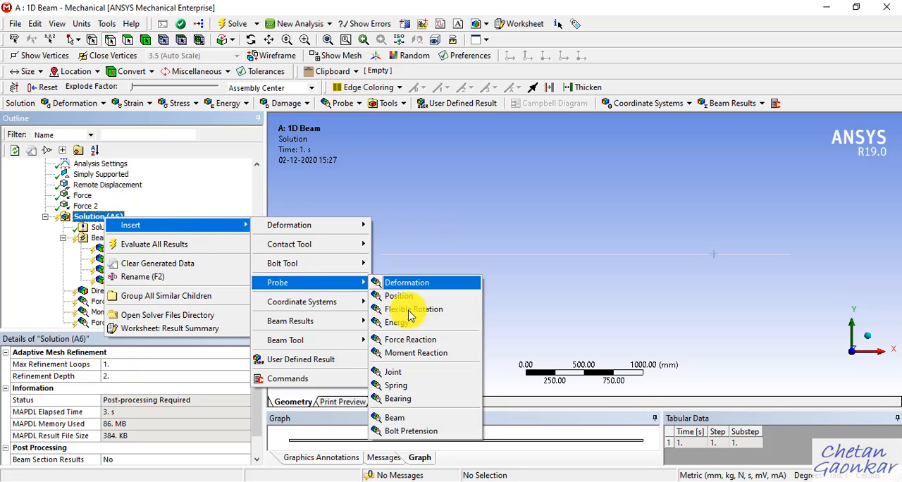
pyautogui.click(416, 354)
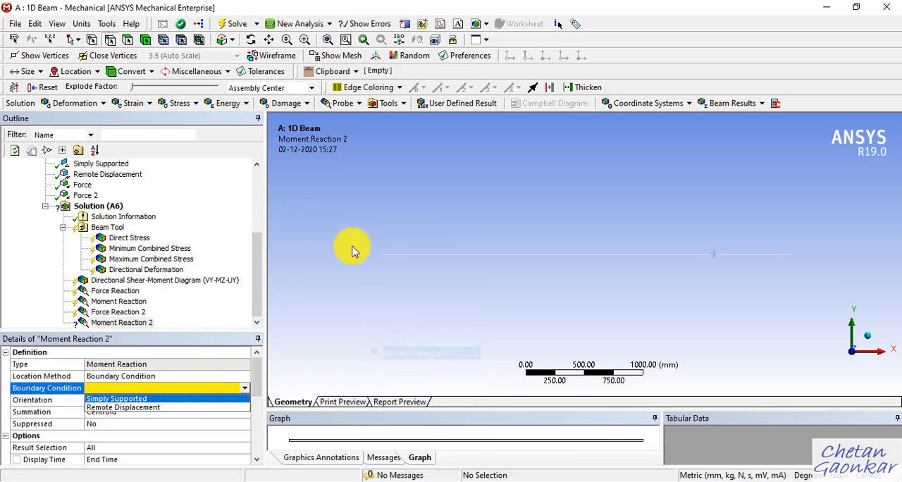
pyautogui.click(173, 407)
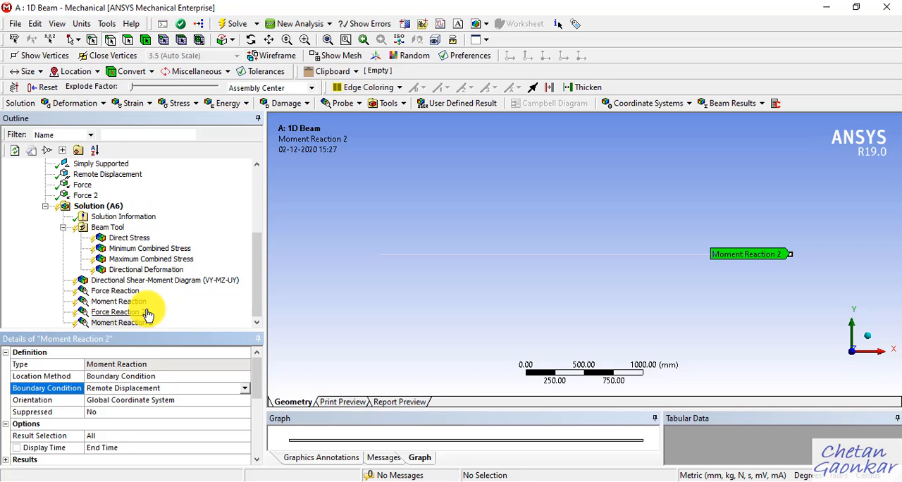
# Step: Evaluate all results of the solution and display the Directional Shear-Moment Diagram (VY-MZ-UY)
pyautogui.rightClick(103, 207)
pyautogui.click(134, 233)
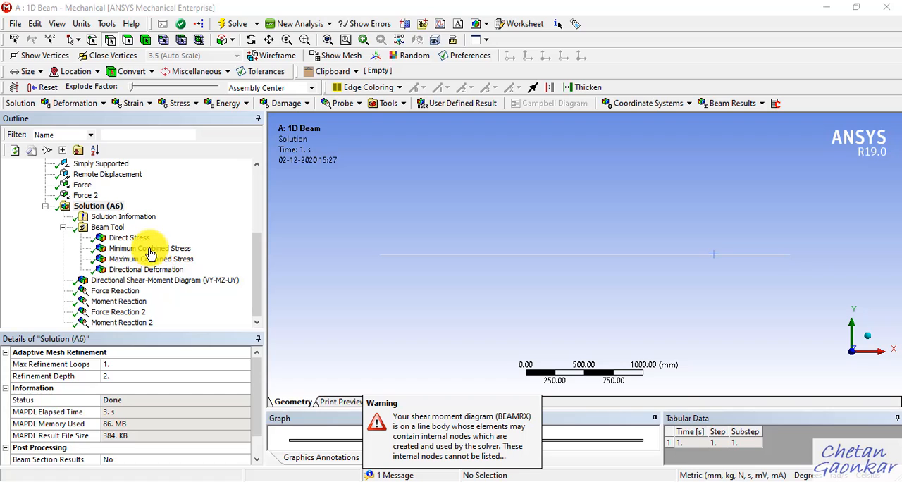
pyautogui.click(484, 428)
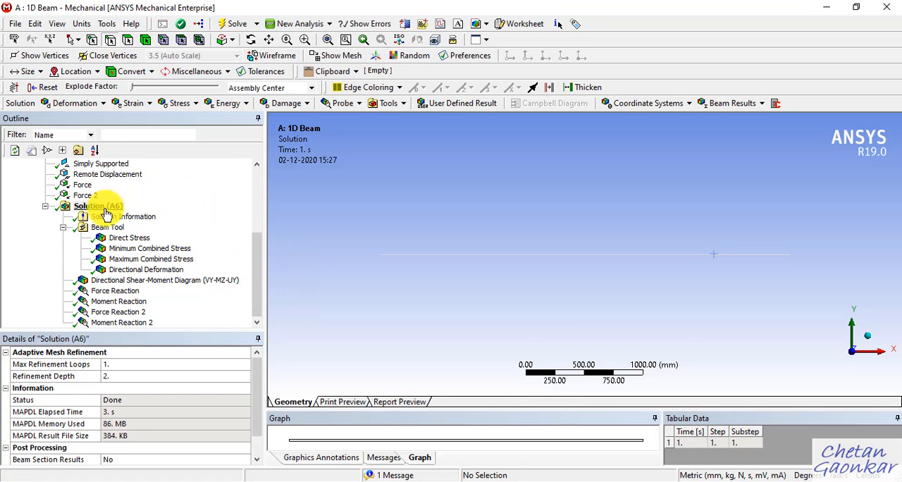
pyautogui.click(181, 281)
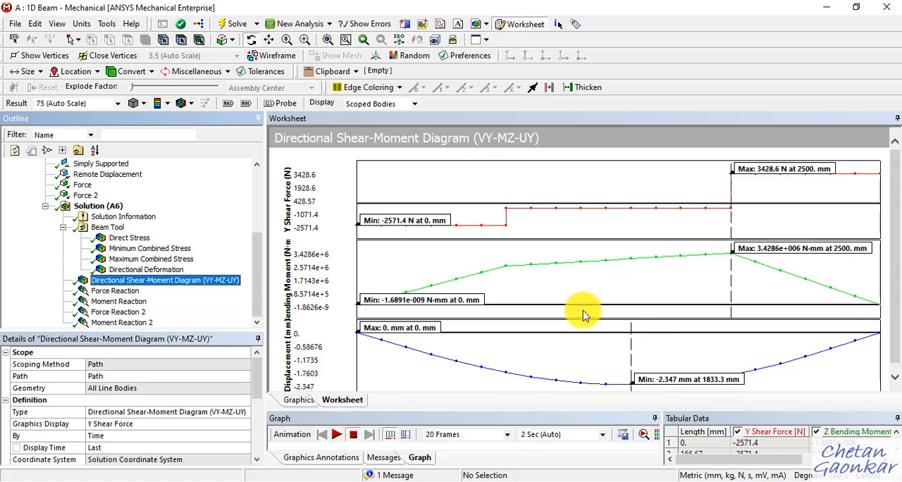
# Step: Switch to the OneNote notes and review the hand-drawn shear force and bending moment diagrams with their reaction and section calculations
pyautogui.click(409, 481)
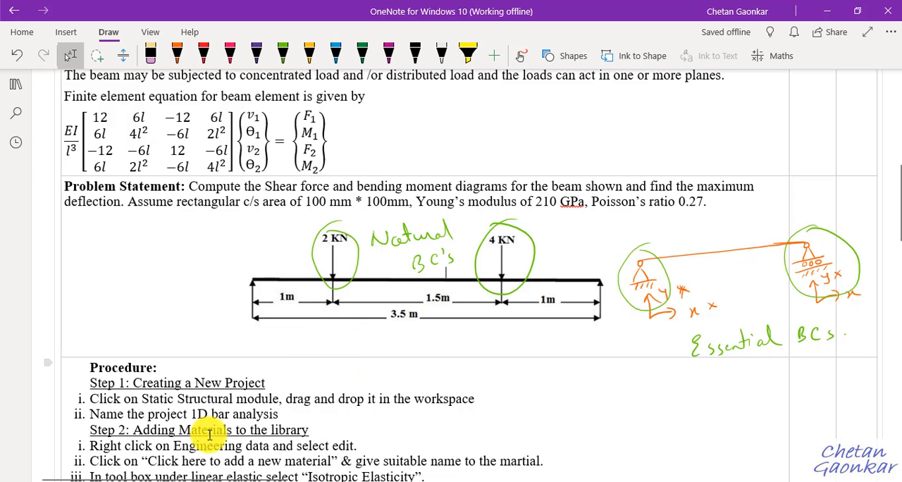
pyautogui.moveTo(237, 478); pyautogui.dragTo(503, 470)
pyautogui.scroll(-10, 670, 319)
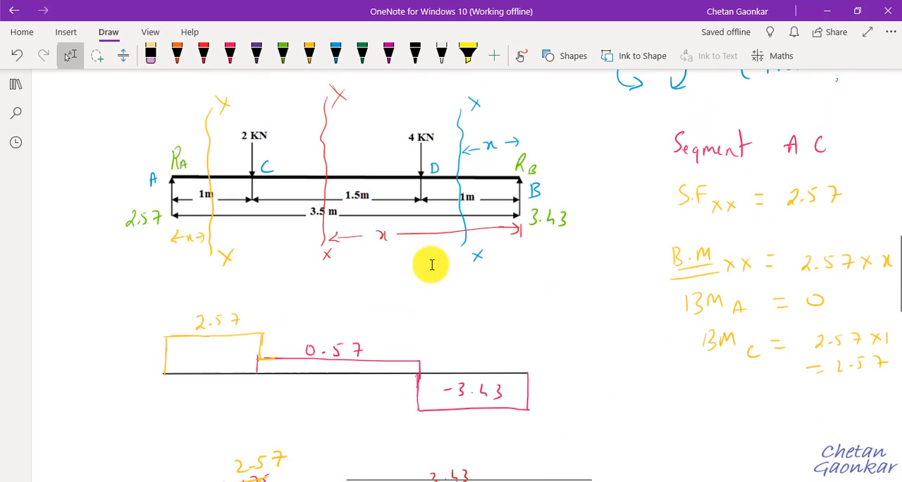
pyautogui.scroll(-4, 352, 264)
pyautogui.scroll(2, 427, 292)
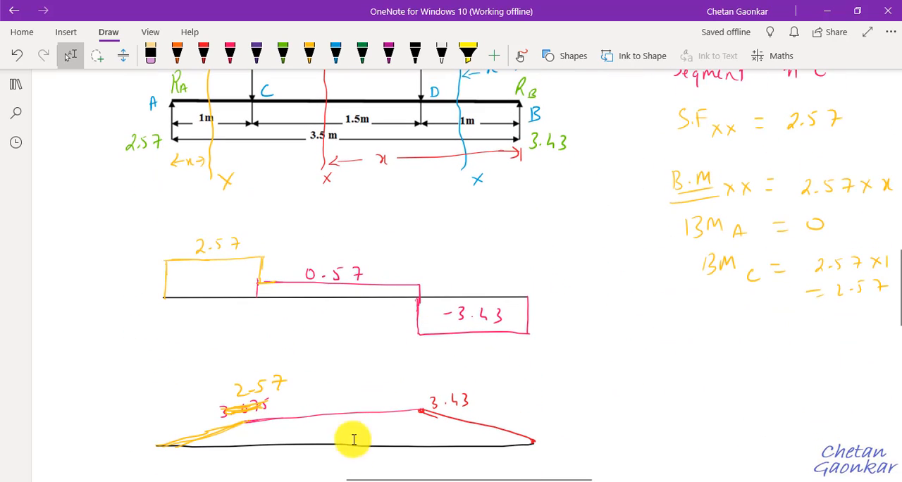
pyautogui.scroll(2, 458, 423)
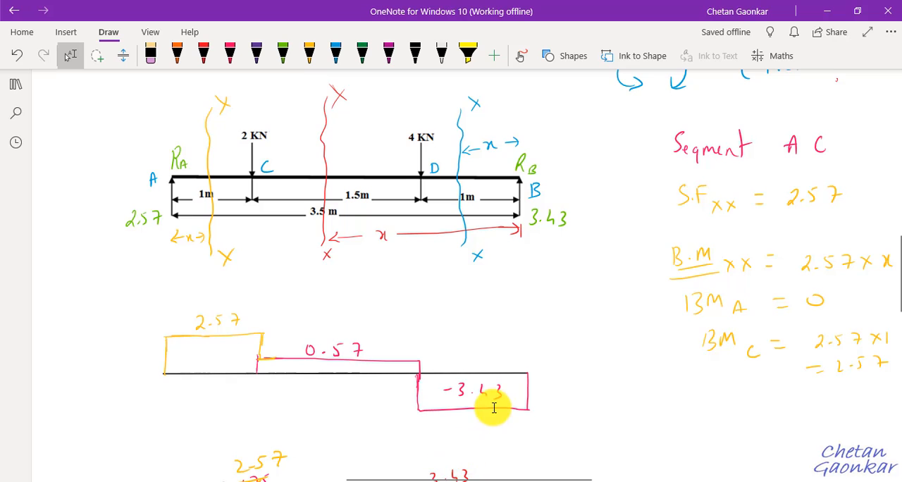
pyautogui.scroll(-4, 494, 409)
pyautogui.moveTo(463, 477); pyautogui.dragTo(597, 478)
pyautogui.scroll(-12, 658, 408)
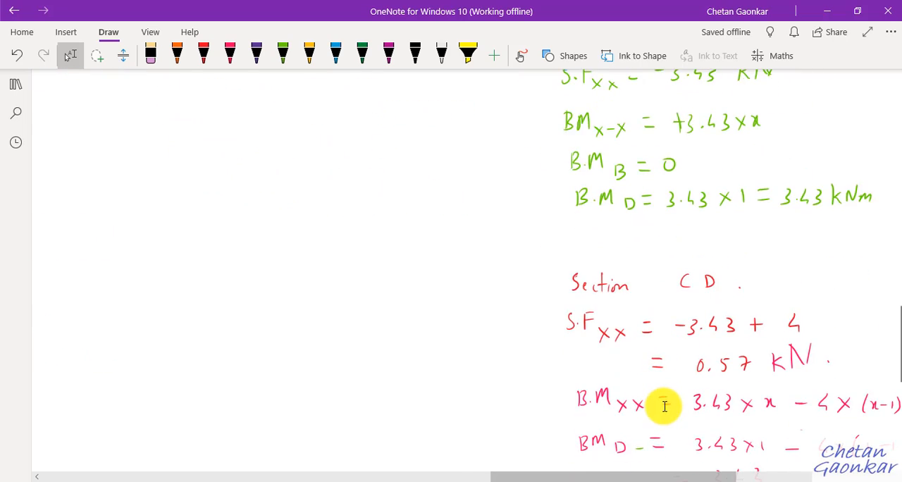
pyautogui.scroll(15, 663, 407)
pyautogui.scroll(5, 635, 423)
pyautogui.scroll(-3, 607, 441)
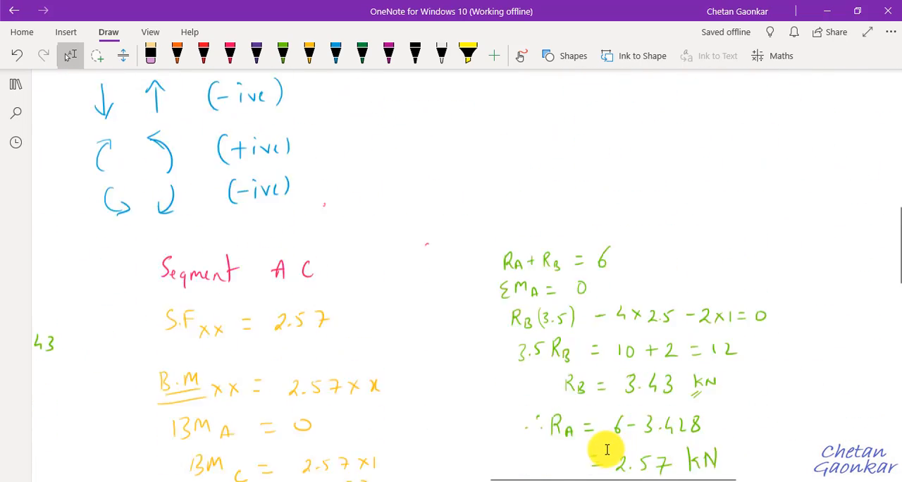
pyautogui.scroll(1, 591, 462)
# Step: Compare the hand-drawn shear force diagram of the beam with the sign convention sketched in the notes
pyautogui.moveTo(598, 474); pyautogui.dragTo(423, 479)
pyautogui.scroll(-2, 503, 388)
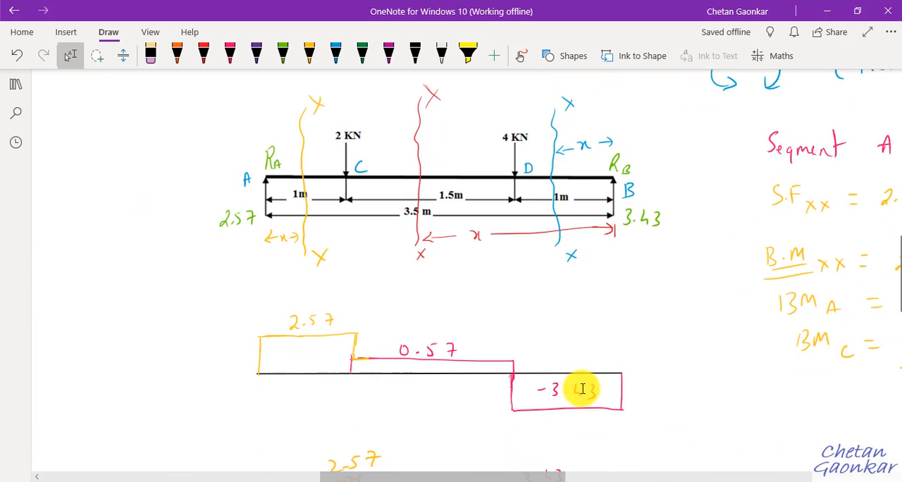
pyautogui.scroll(5, 580, 385)
pyautogui.scroll(-6, 747, 204)
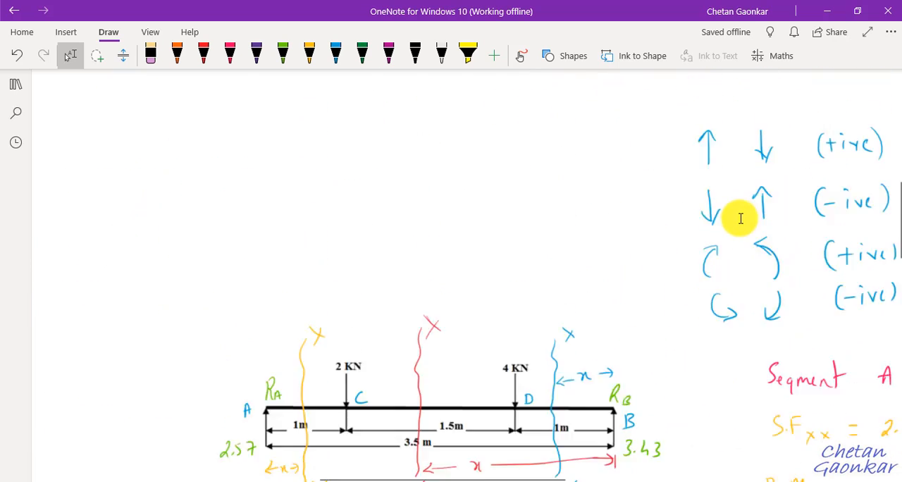
pyautogui.scroll(1, 707, 240)
pyautogui.scroll(1, 715, 264)
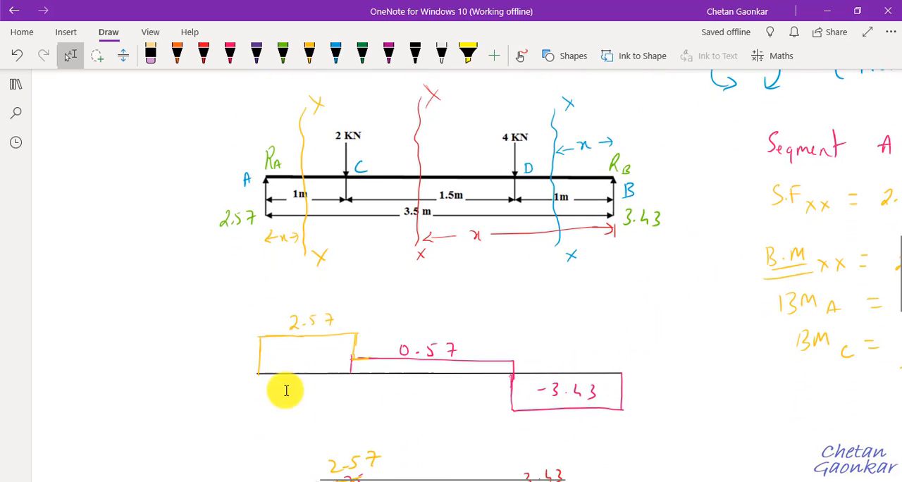
pyautogui.scroll(5, 762, 261)
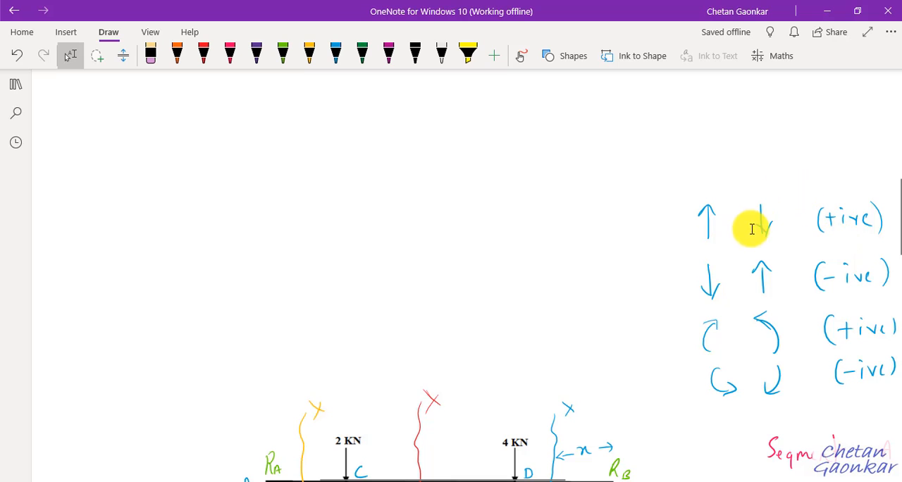
pyautogui.scroll(-5, 547, 367)
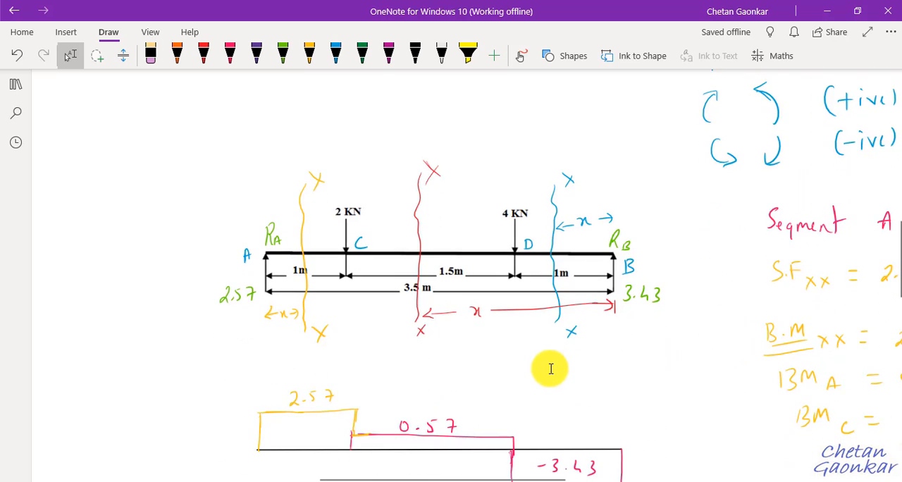
# Step: Compare the hand-drawn diagrams with the Directional Shear-Moment Diagram in ANSYS Mechanical, and check its displacement plot against the Directional Deformation result
pyautogui.scroll(4, 762, 202)
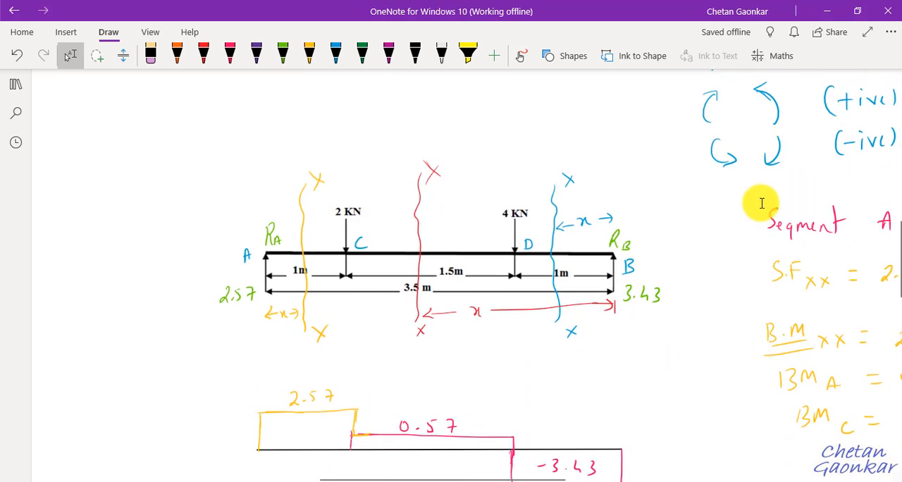
pyautogui.scroll(-5, 752, 202)
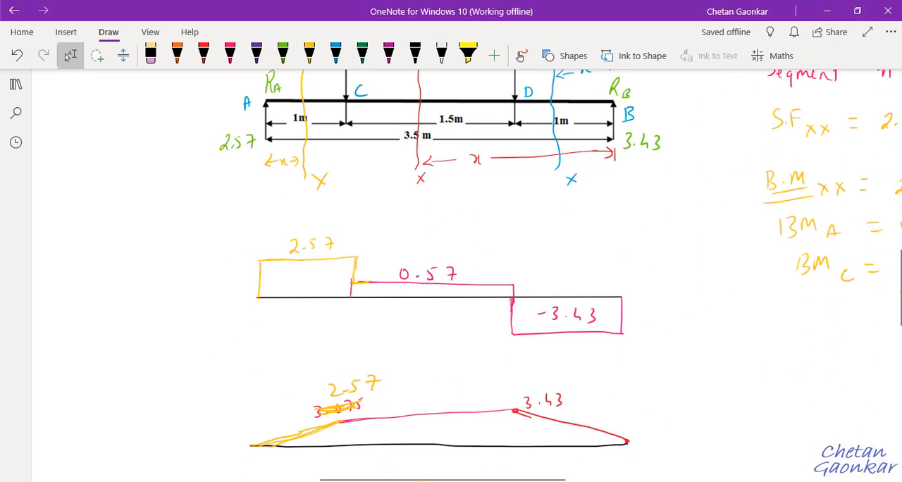
pyautogui.moveTo(451, 481)
pyautogui.click(526, 447)
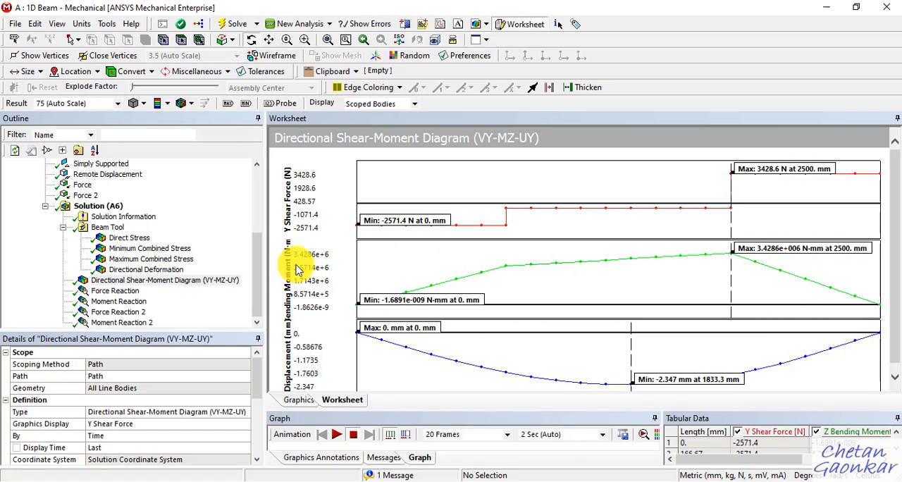
pyautogui.click(152, 271)
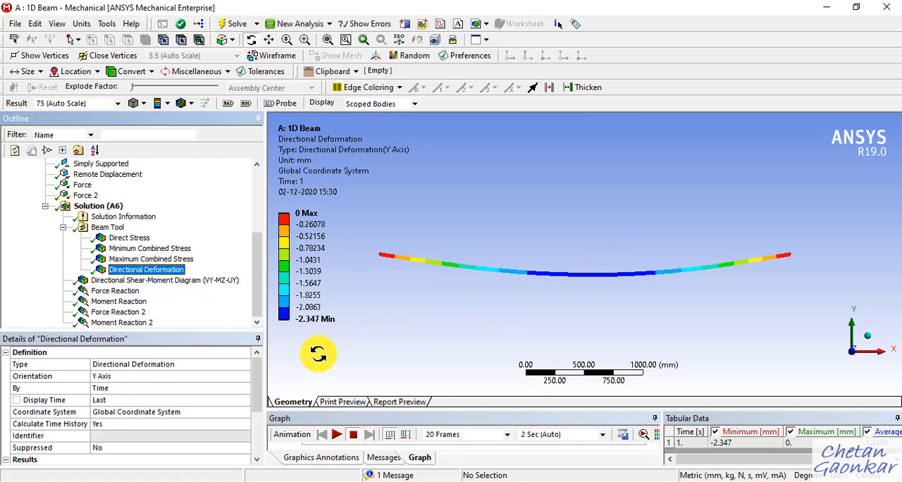
pyautogui.click(177, 281)
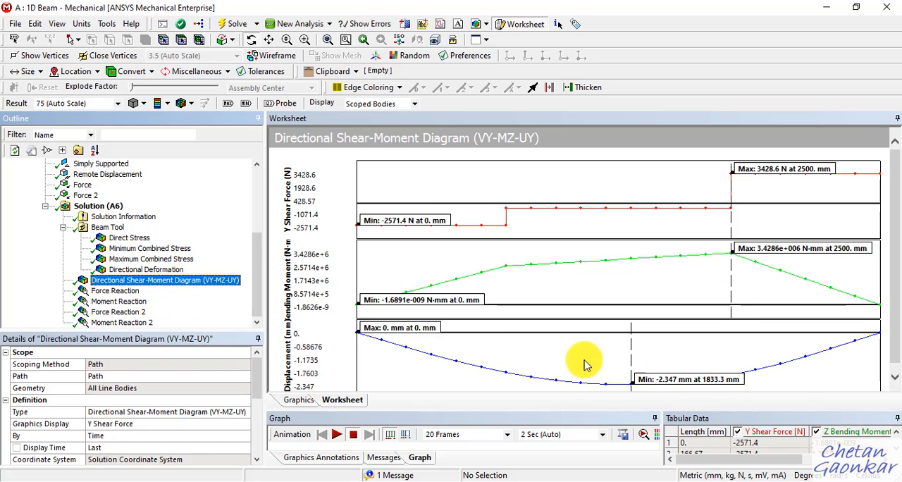
# Step: Review the values of the Force Reaction and Moment Reaction probes at the Simply Supported boundary condition
pyautogui.click(120, 291)
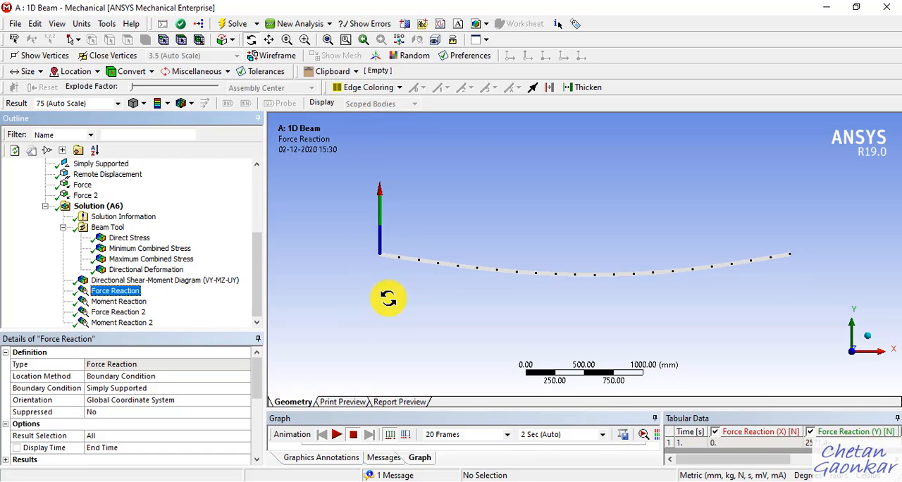
pyautogui.scroll(-3, 208, 430)
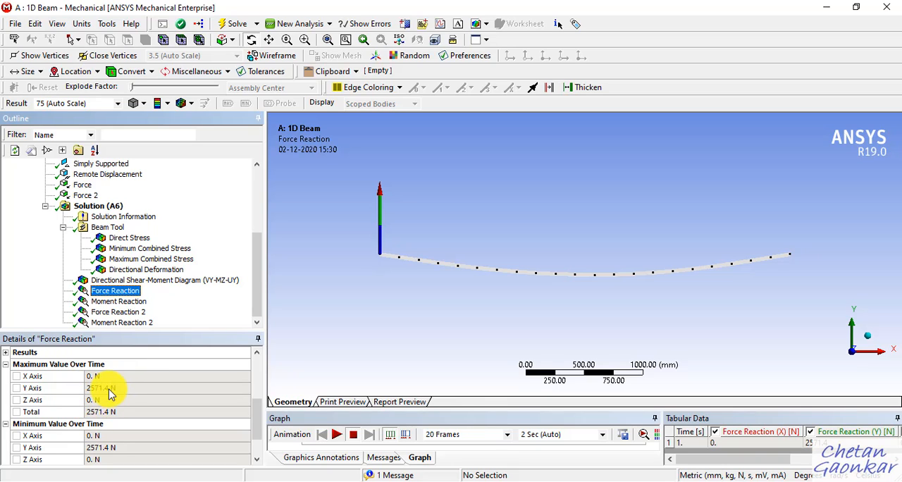
pyautogui.click(134, 302)
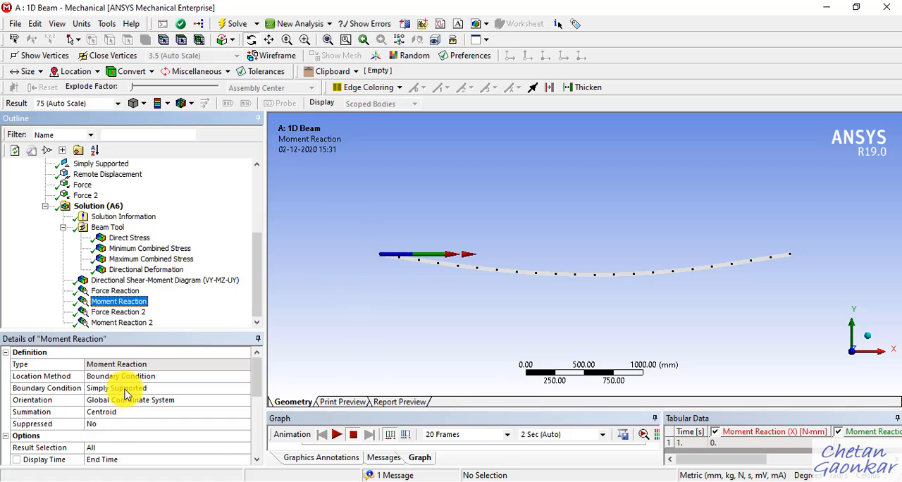
pyautogui.scroll(-3, 125, 393)
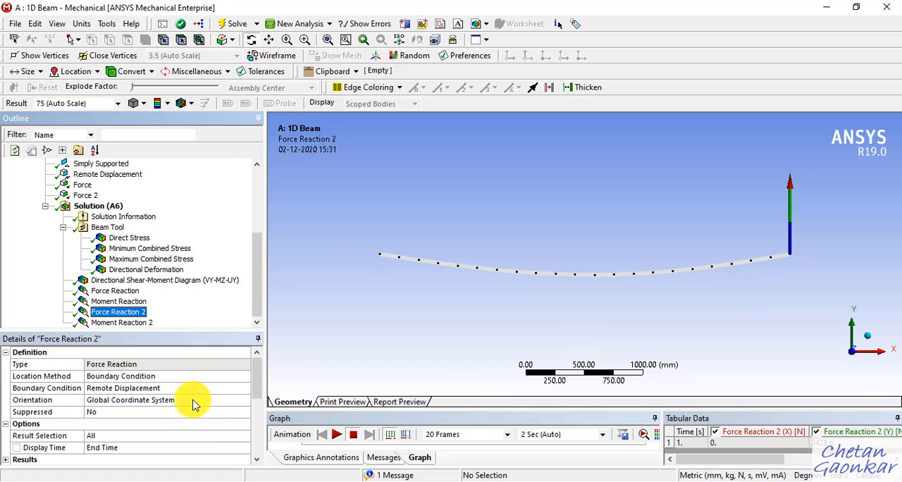
# Step: Check the Force Reaction 2 values against the reaction at support B in the OneNote notes, and return to ANSYS Mechanical
pyautogui.scroll(-1, 196, 406)
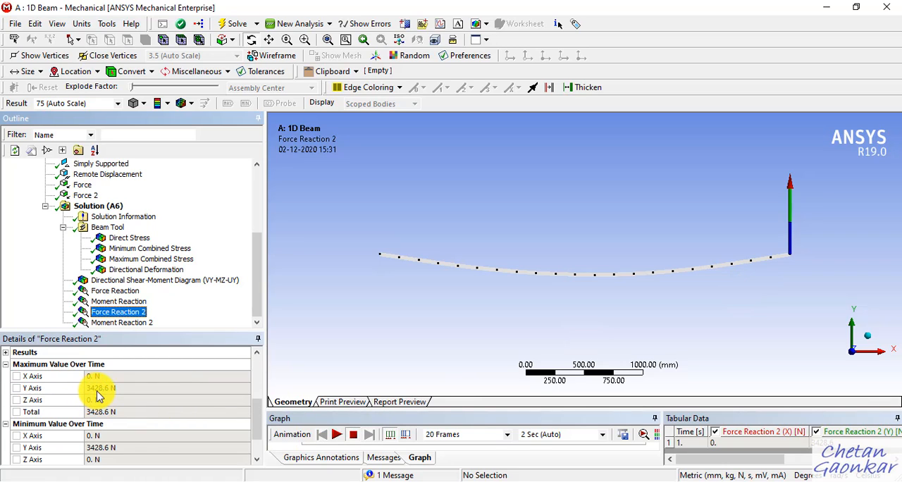
pyautogui.click(403, 479)
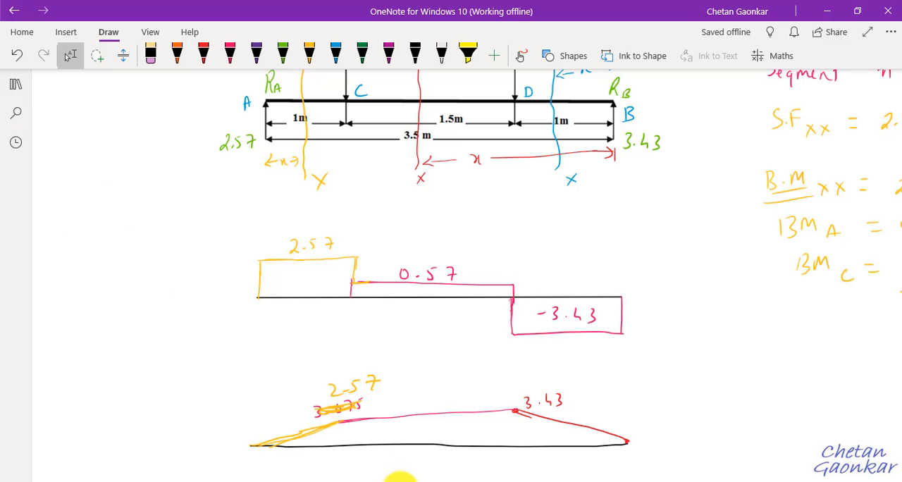
pyautogui.scroll(3, 425, 380)
pyautogui.scroll(1, 421, 360)
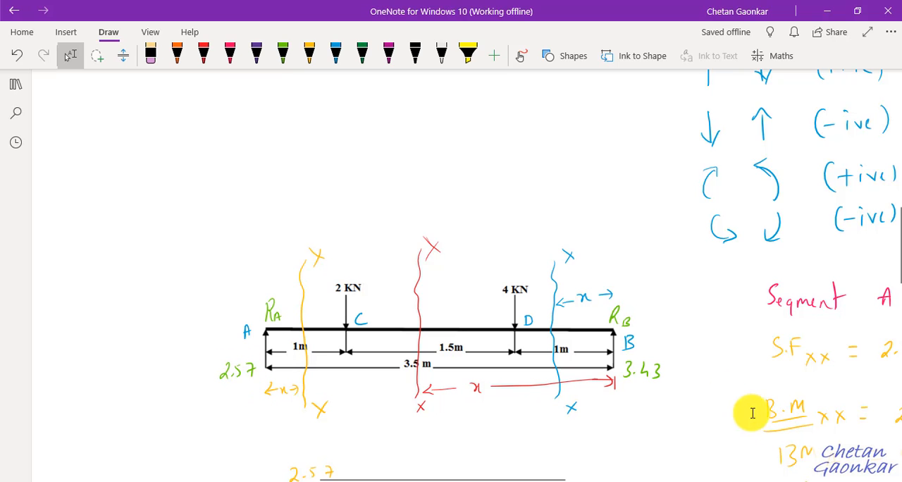
pyautogui.click(828, 12)
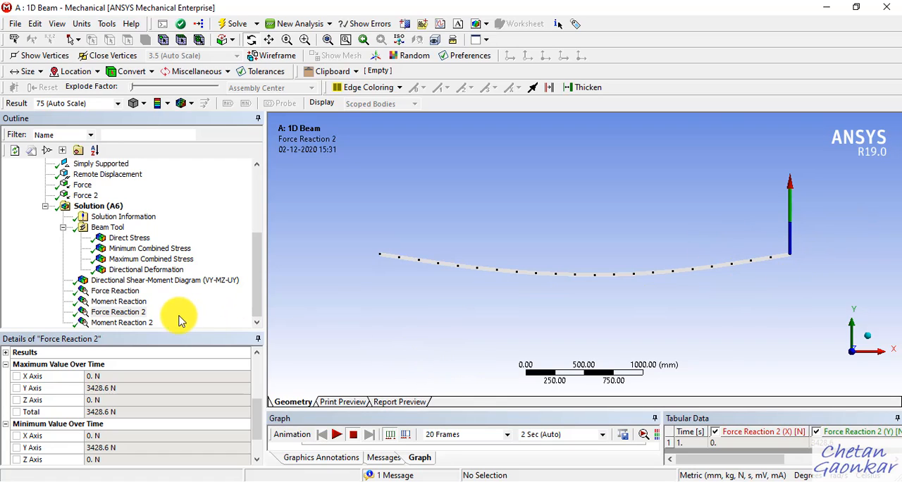
# Step: Review the maximum and minimum values of the Moment Reaction 2 probe at the Remote Displacement
pyautogui.click(122, 323)
pyautogui.scroll(-3, 162, 401)
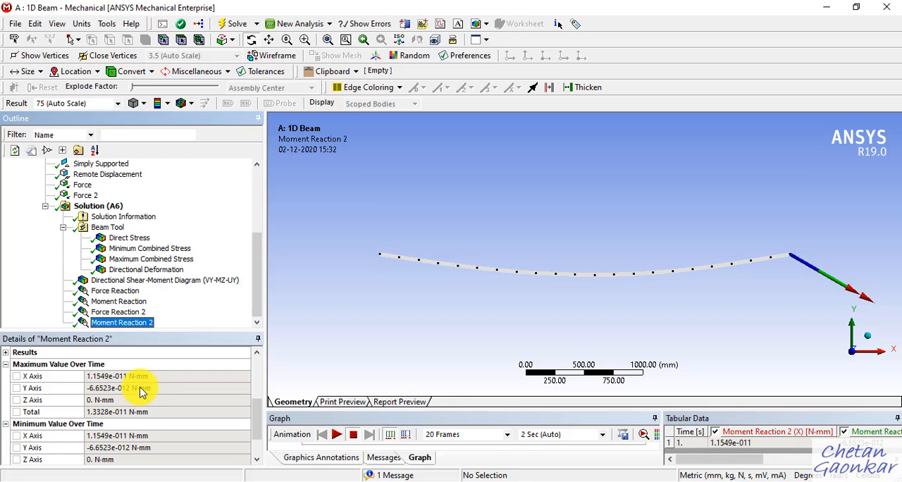
pyautogui.scroll(3, 151, 385)
# Step: Set the mesh element size to 10 mm and generate the beam mesh again
pyautogui.scroll(3, 188, 282)
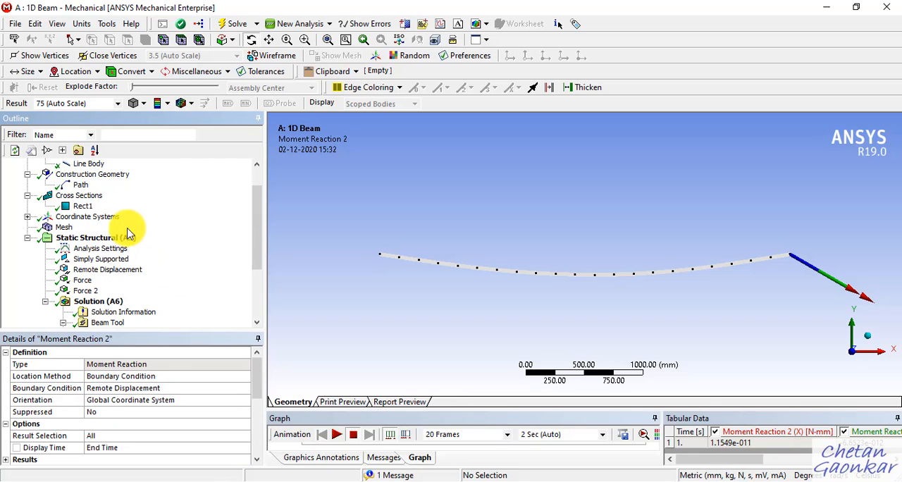
pyautogui.click(62, 228)
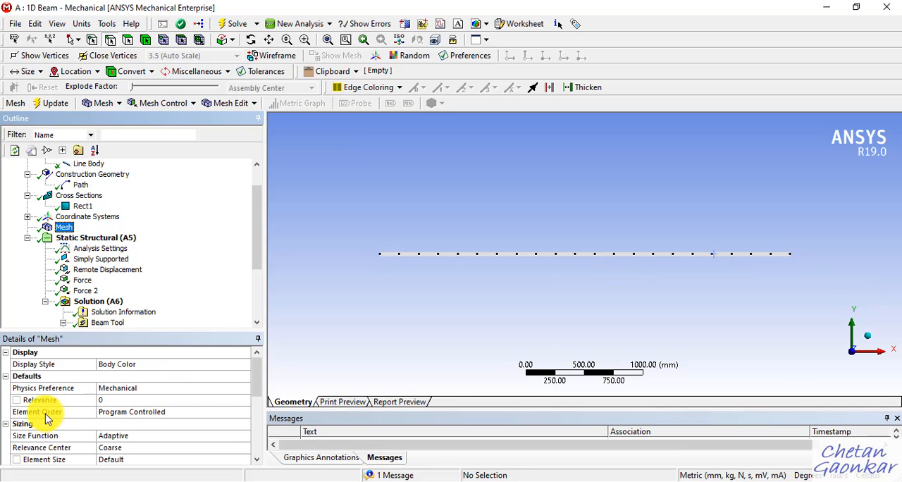
pyautogui.scroll(-1, 50, 421)
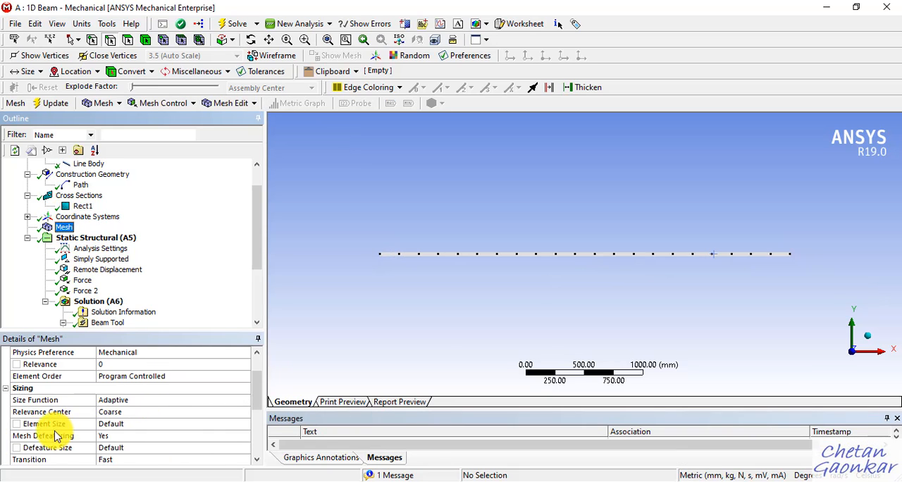
pyautogui.click(136, 424)
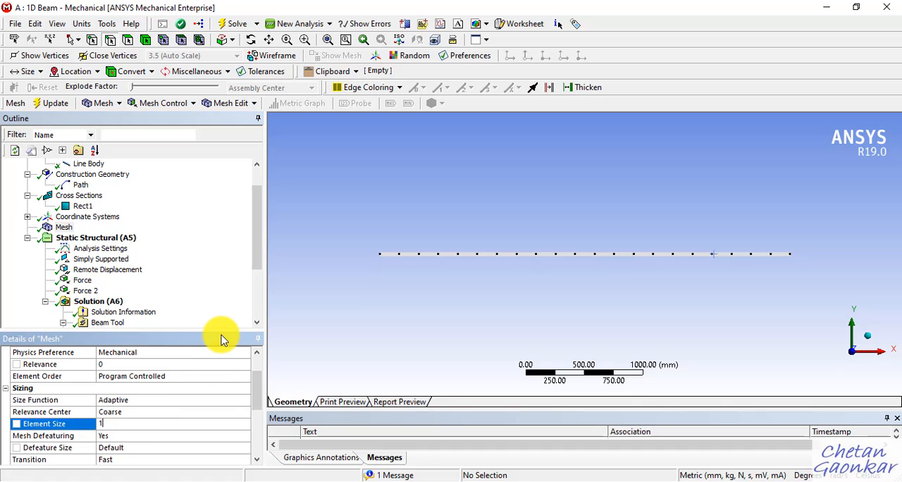
pyautogui.write('10')
pyautogui.press('Return')
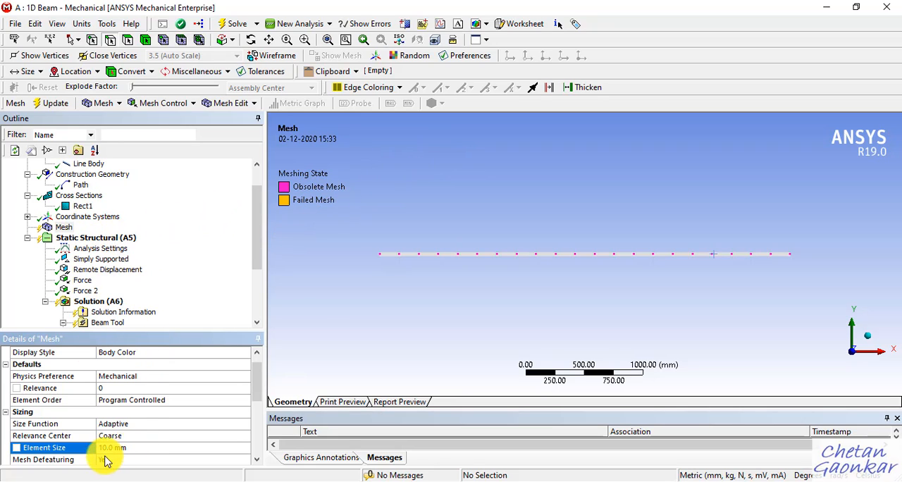
pyautogui.rightClick(64, 227)
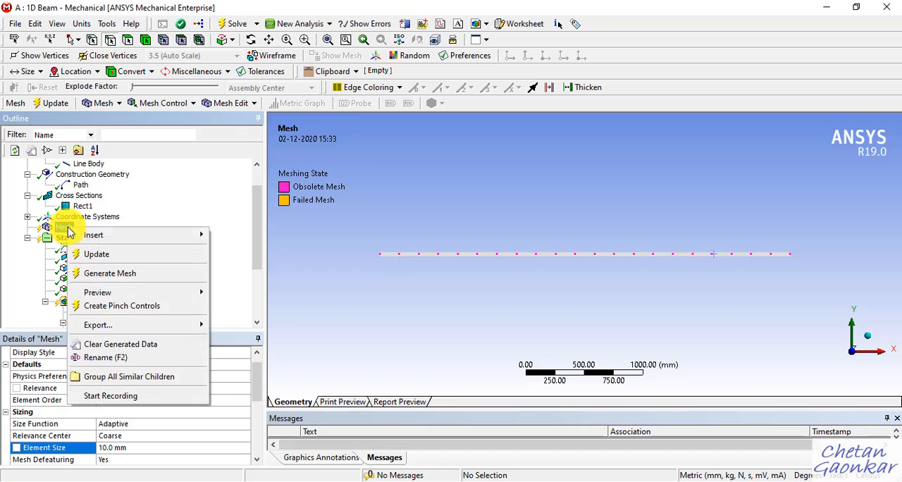
pyautogui.click(98, 275)
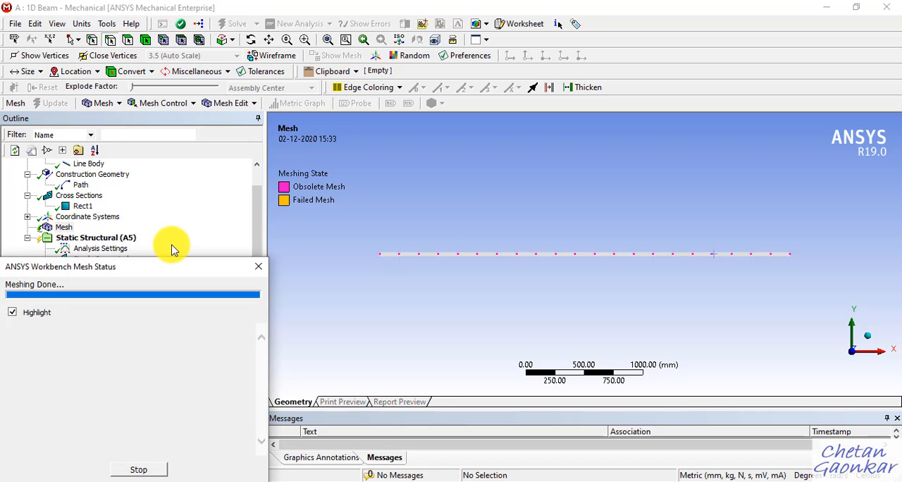
# Step: Examine the refined mesh along the beam up close and as a whole
pyautogui.scroll(5, 395, 275)
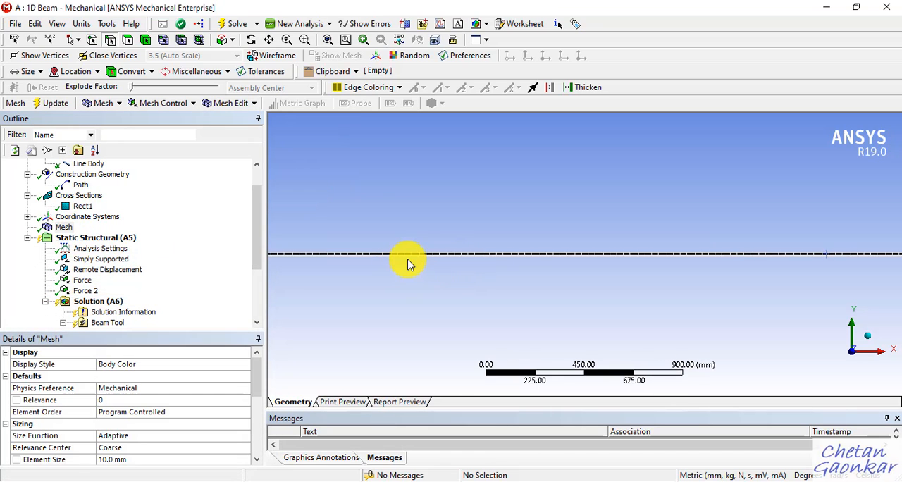
pyautogui.scroll(2, 423, 270)
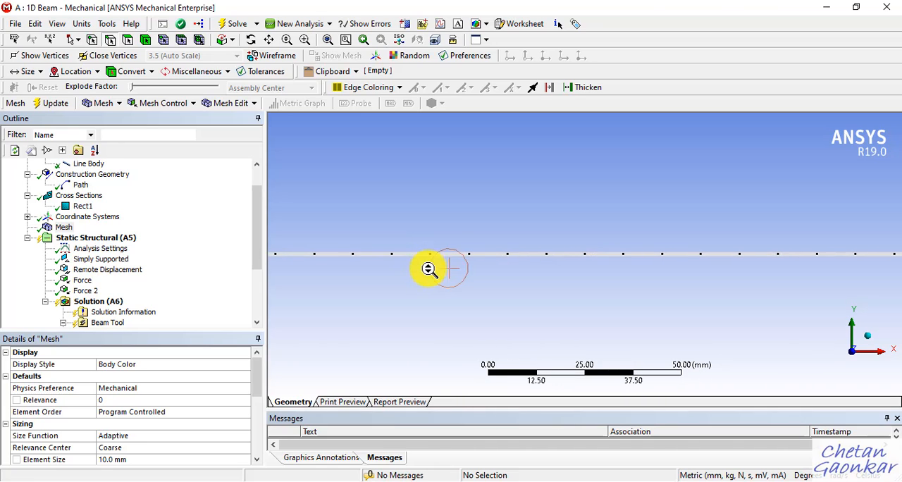
pyautogui.scroll(1, 429, 269)
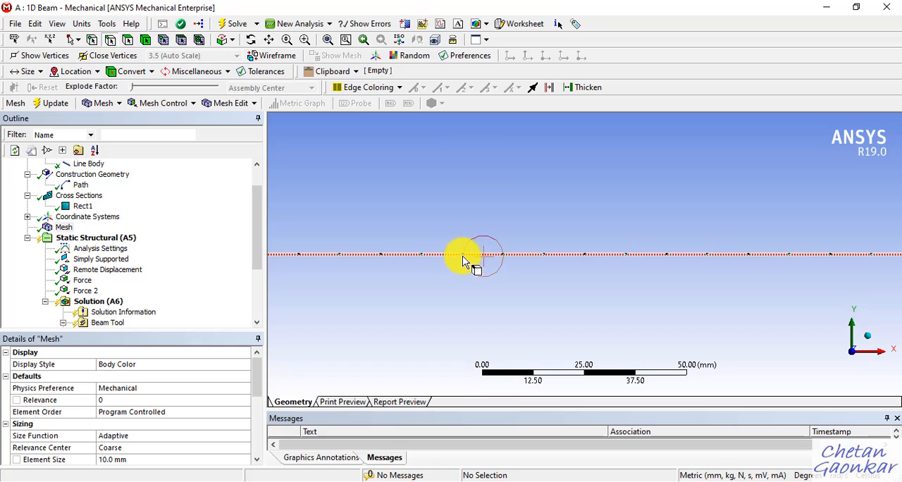
pyautogui.scroll(3, 496, 275)
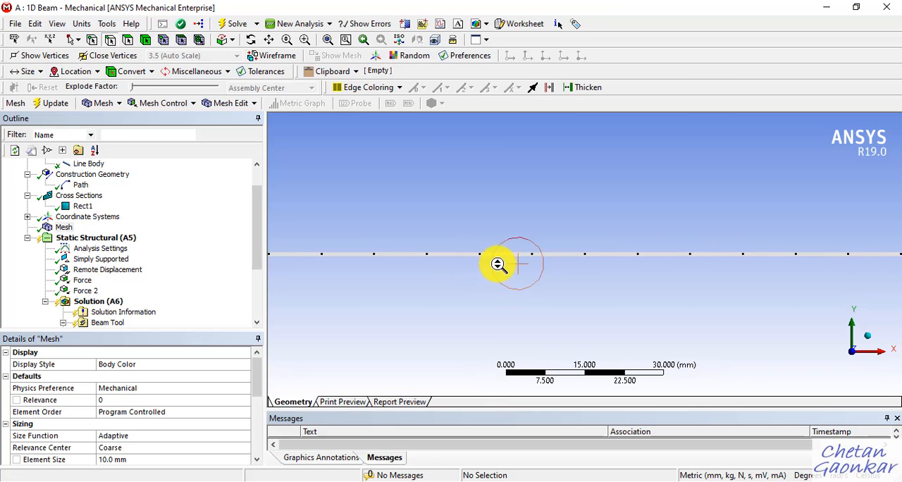
pyautogui.scroll(1, 498, 264)
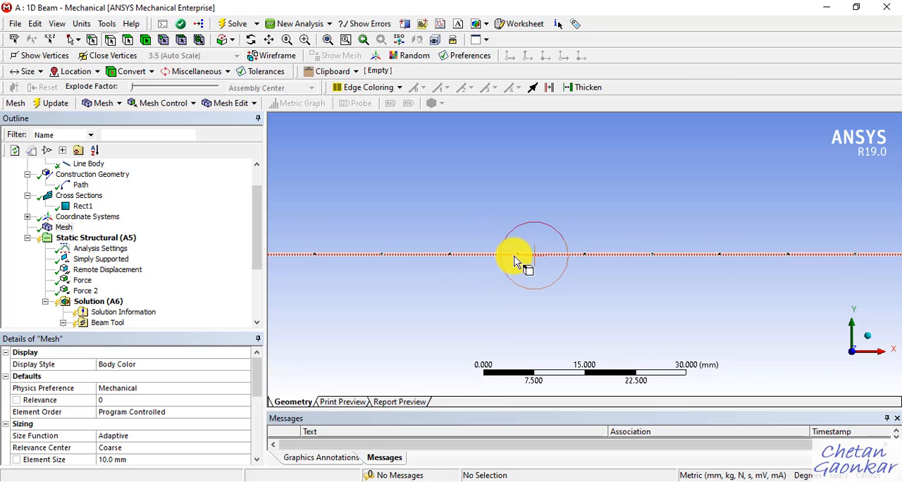
pyautogui.scroll(-2, 537, 283)
pyautogui.scroll(-4, 537, 283)
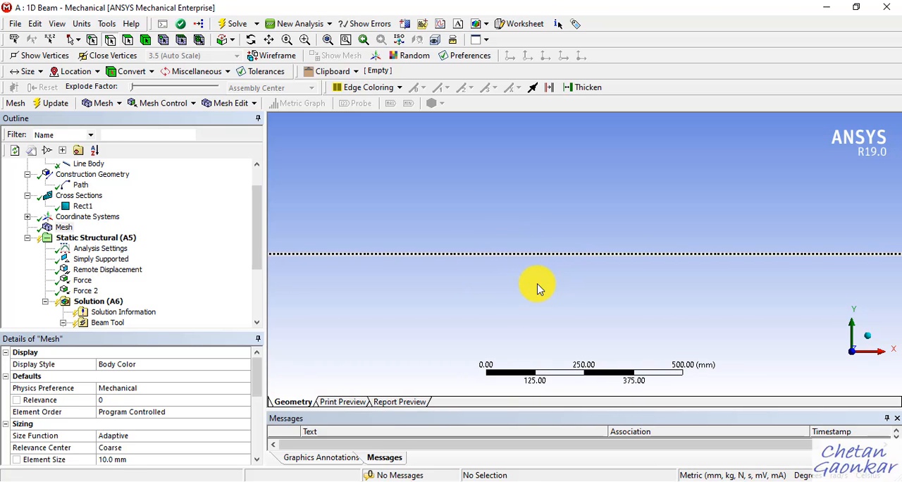
pyautogui.scroll(1, 705, 279)
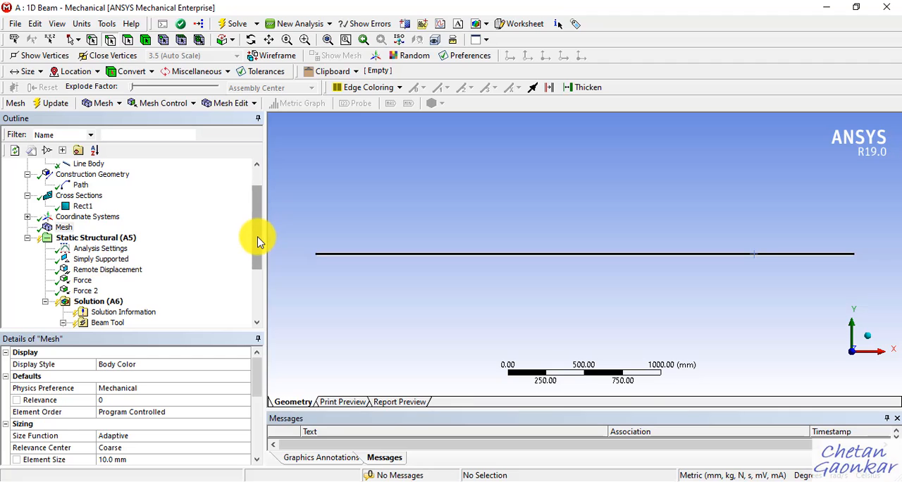
# Step: Solve the static structural analysis again with the refined mesh
pyautogui.scroll(-1, 258, 241)
pyautogui.rightClick(111, 284)
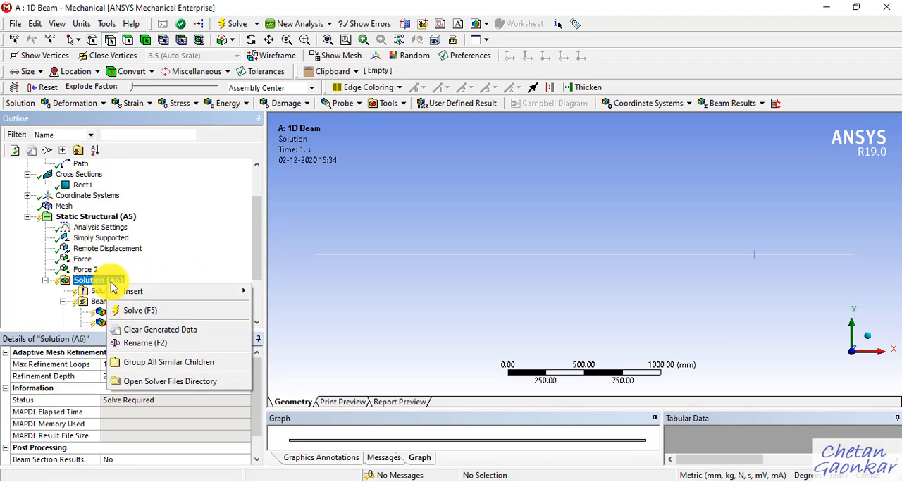
pyautogui.click(143, 312)
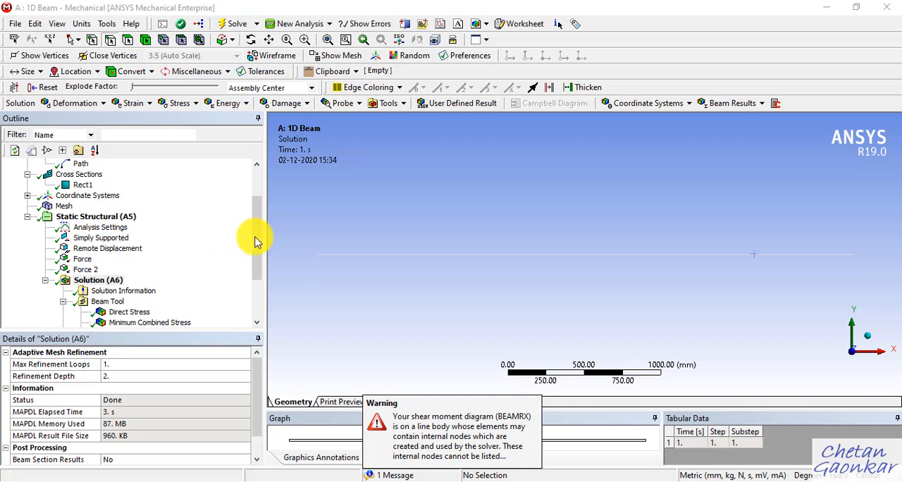
# Step: Examine the recalculated Moment Reaction 2 values over all axes
pyautogui.moveTo(256, 241); pyautogui.dragTo(258, 299)
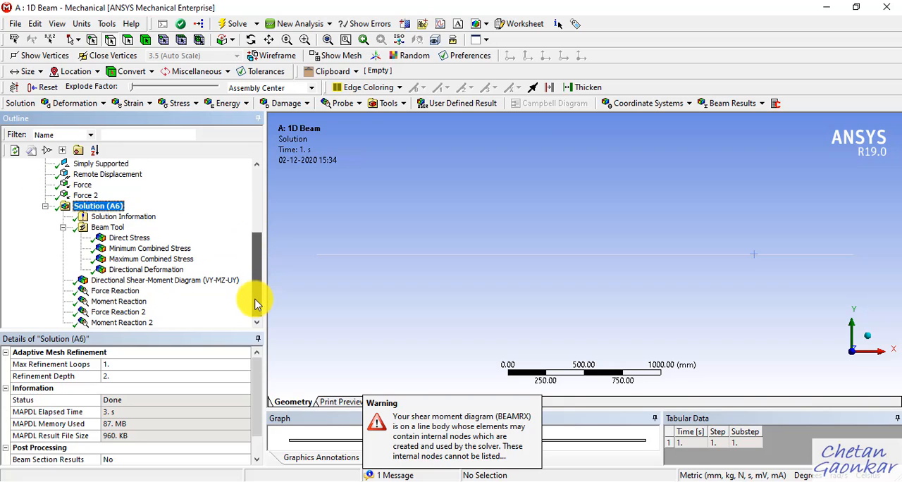
pyautogui.click(141, 324)
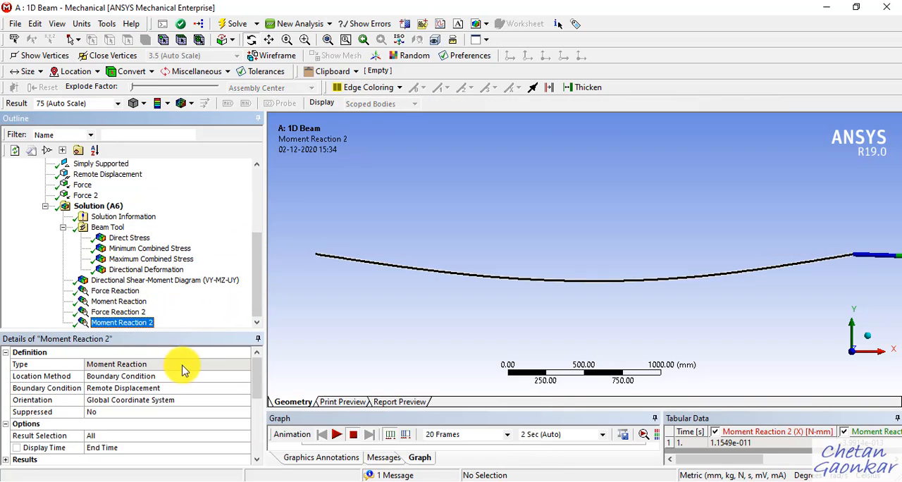
pyautogui.scroll(-2, 164, 392)
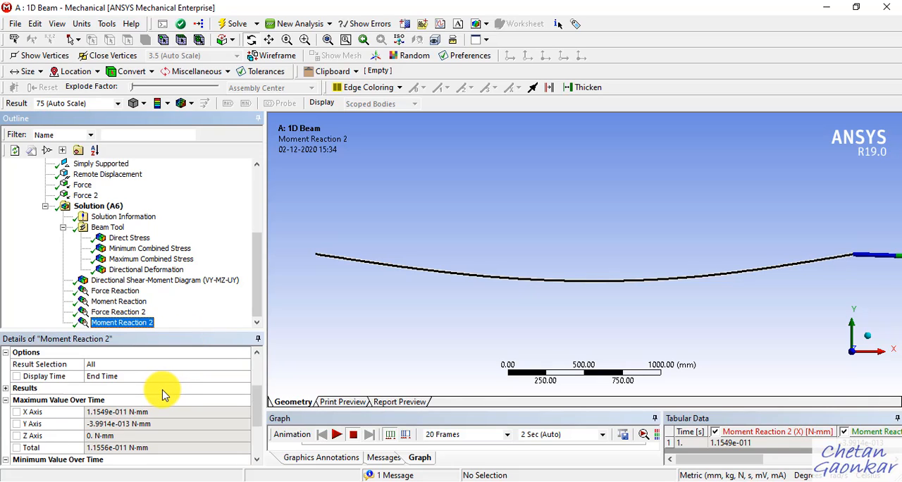
pyautogui.scroll(-1, 159, 402)
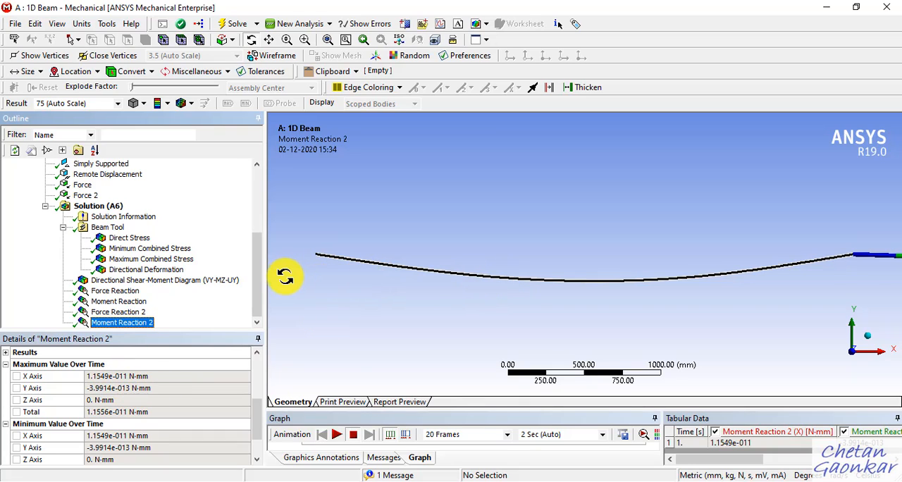
pyautogui.scroll(-1, 162, 363)
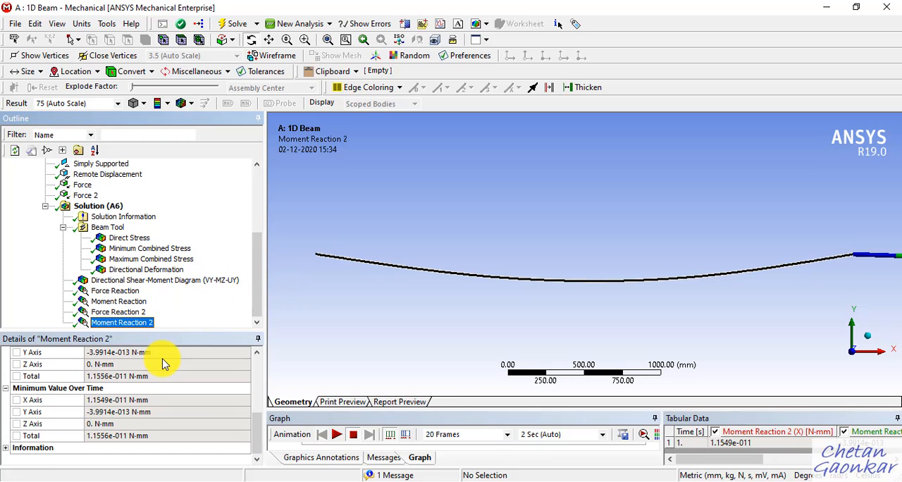
# Step: Examine the recalculated Y-axis directional deformation and the directional shear-moment diagram (VY-MZ-UY) for the refined mesh
pyautogui.scroll(2, 136, 301)
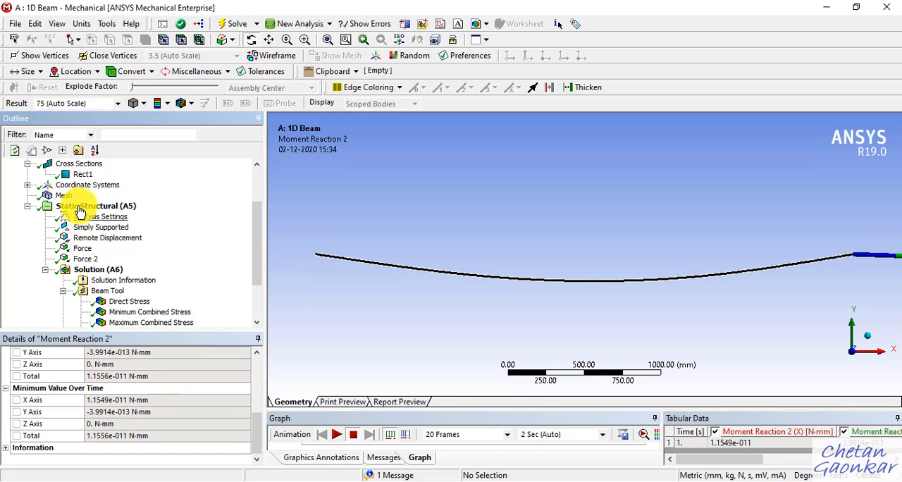
pyautogui.scroll(1, 137, 412)
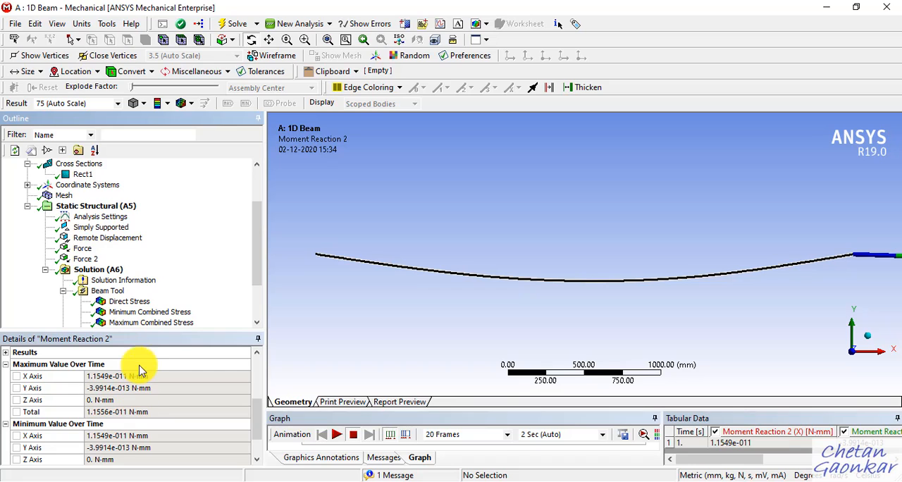
pyautogui.scroll(-2, 141, 302)
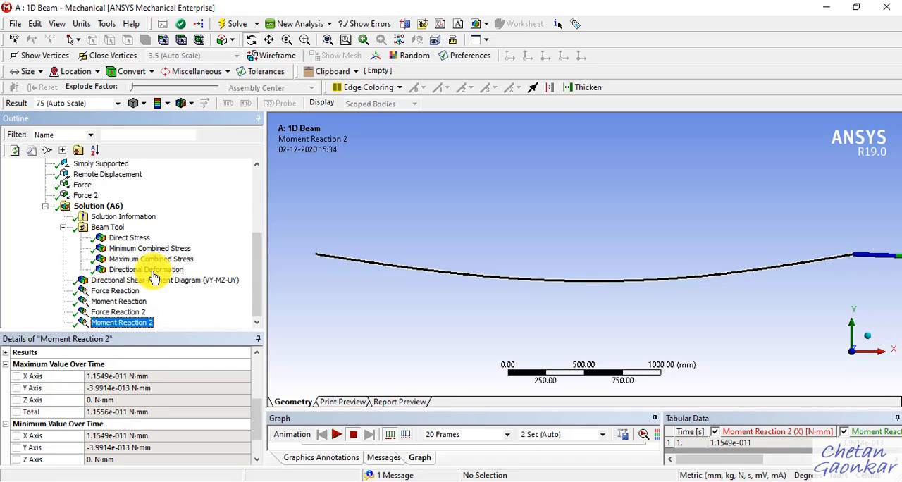
pyautogui.click(153, 271)
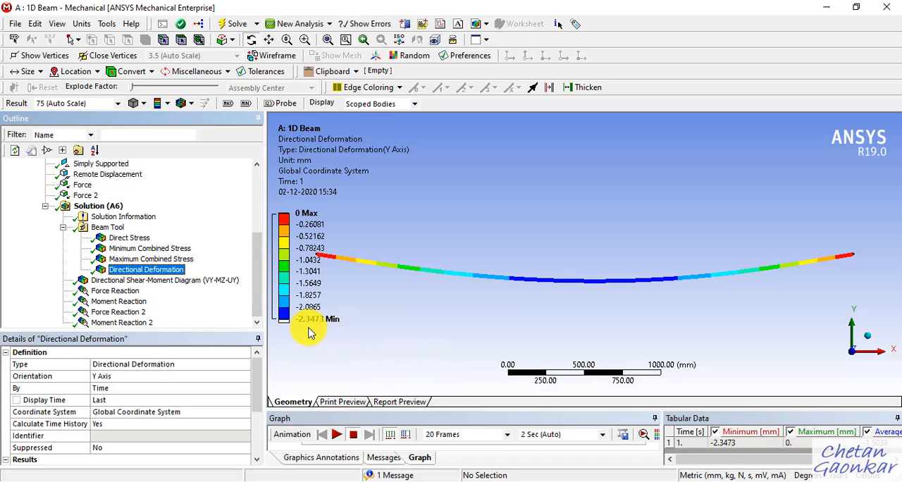
pyautogui.click(141, 282)
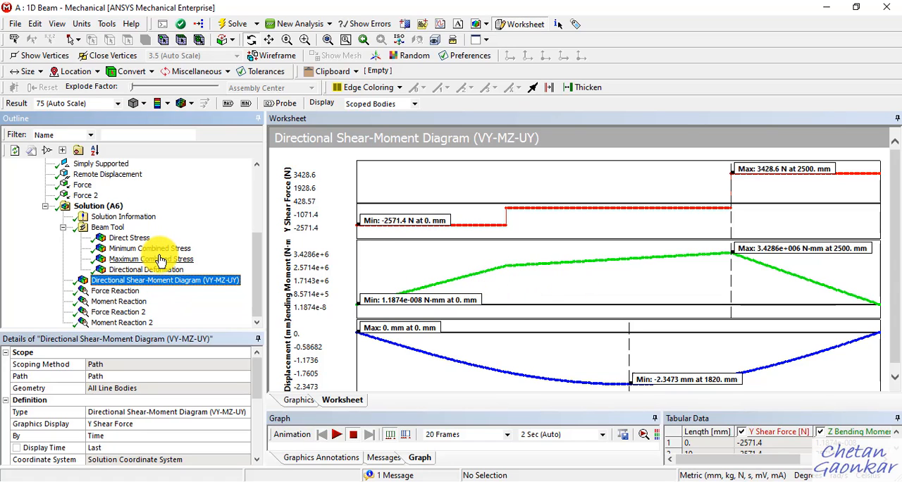
pyautogui.scroll(3, 161, 261)
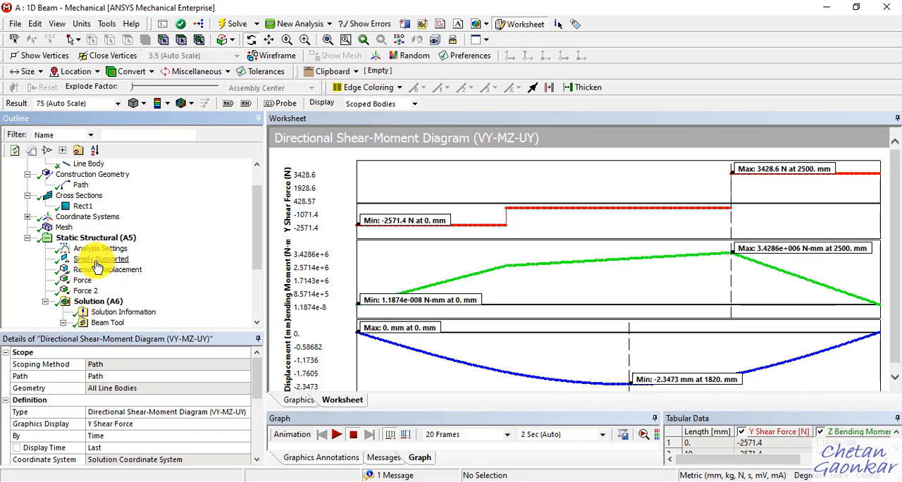
pyautogui.scroll(-3, 110, 281)
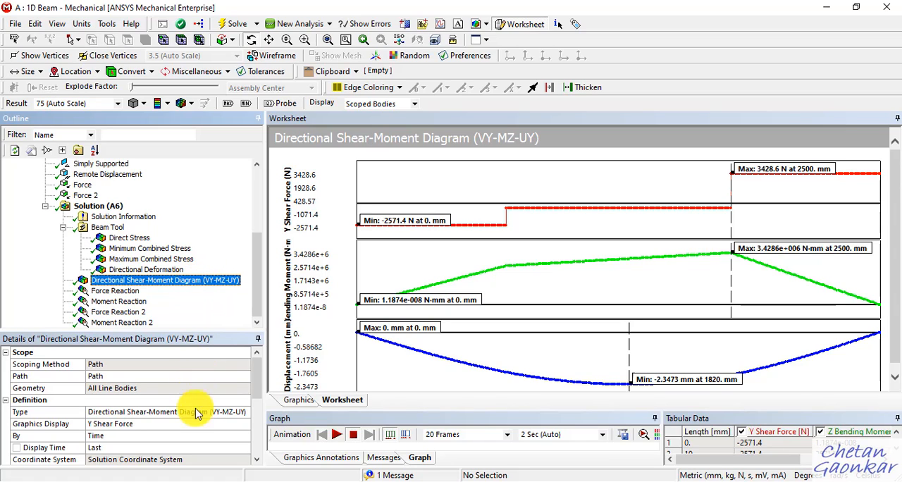
# Step: Change the directional shear-moment diagram's type to Total Shear-Moment Diagram and evaluate its results
pyautogui.click(232, 413)
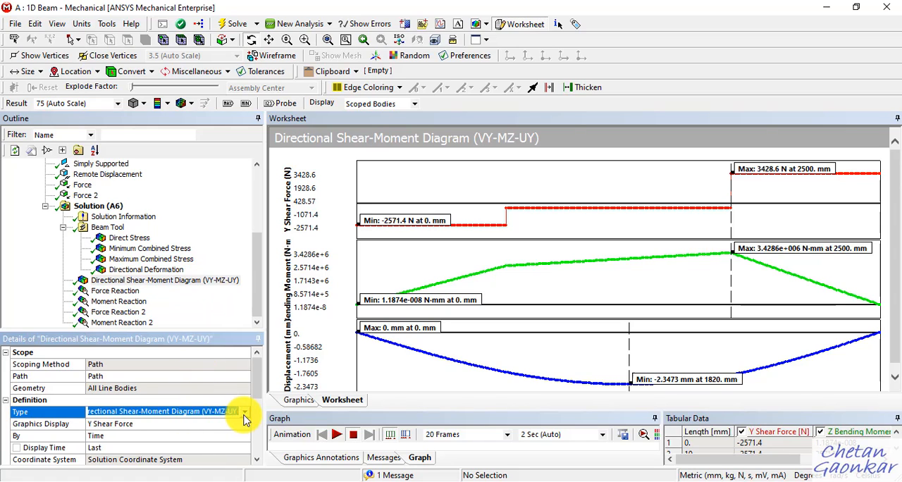
pyautogui.click(244, 411)
pyautogui.click(167, 424)
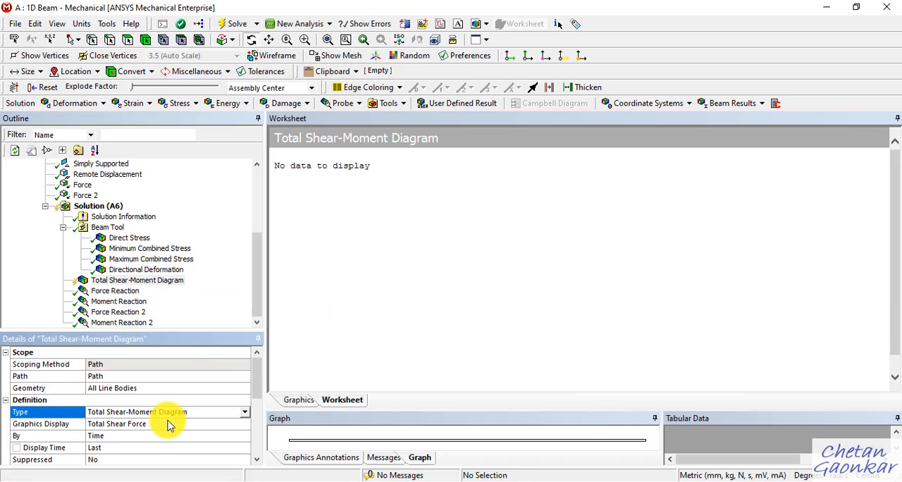
pyautogui.rightClick(153, 285)
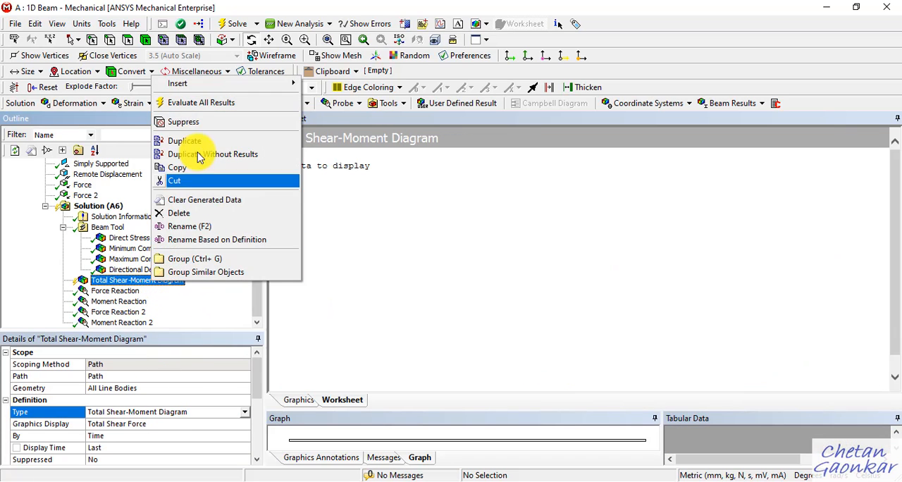
pyautogui.click(218, 103)
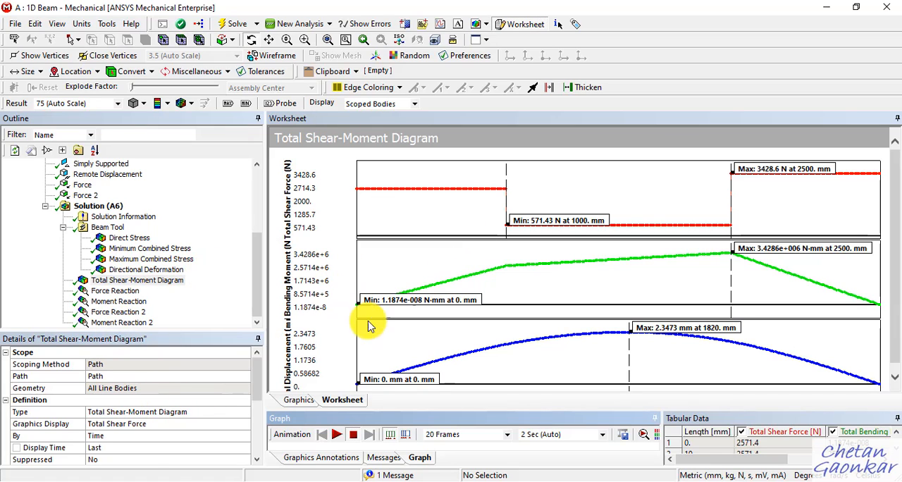
# Step: Set the diagram's type back to Directional Shear-Moment Diagram (VY-MZ-UY) and evaluate the results again
pyautogui.click(192, 411)
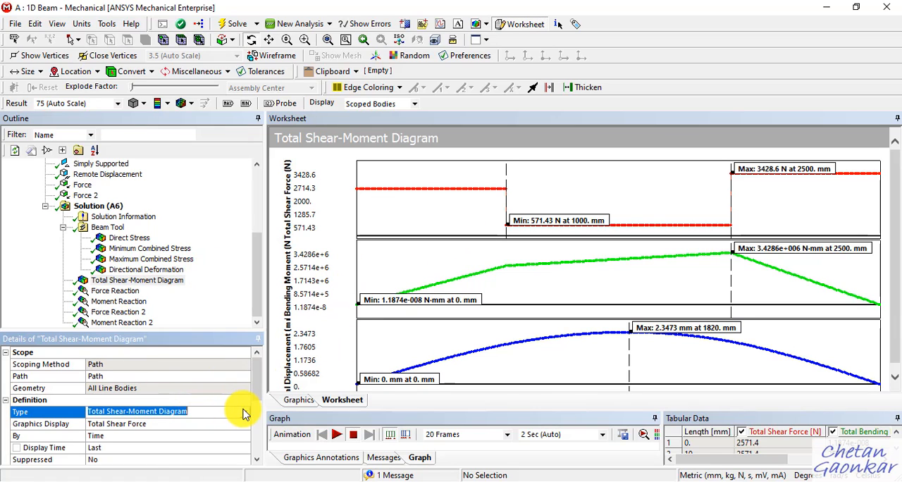
pyautogui.click(244, 413)
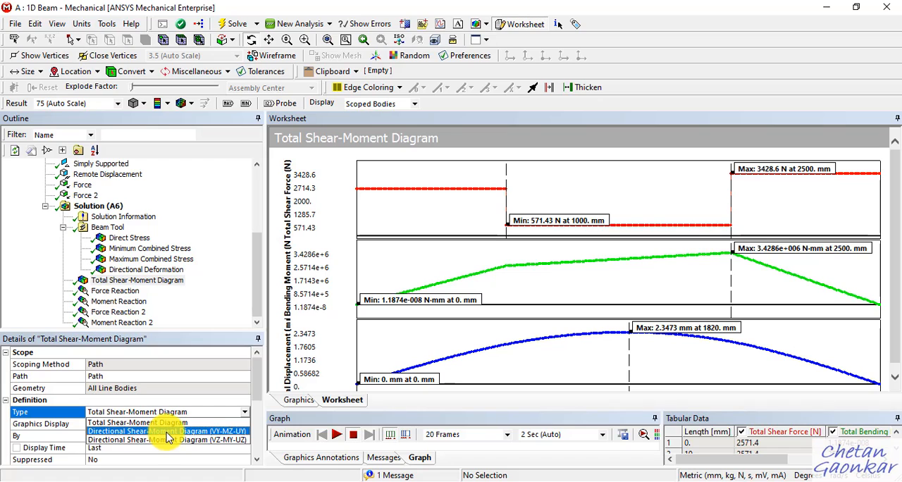
pyautogui.click(227, 431)
pyautogui.rightClick(176, 282)
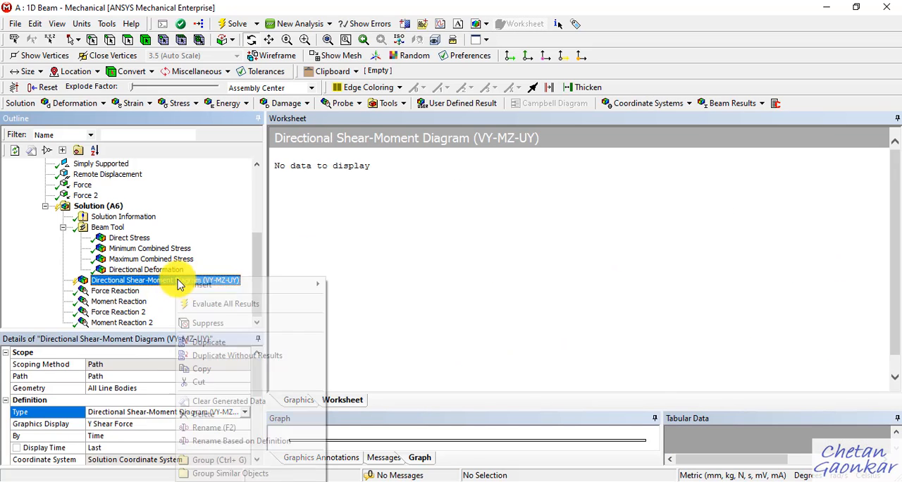
pyautogui.click(217, 302)
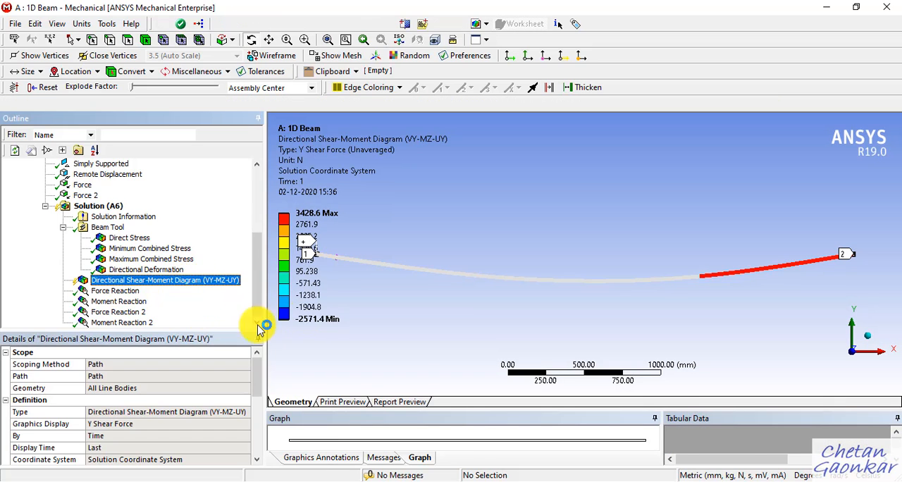